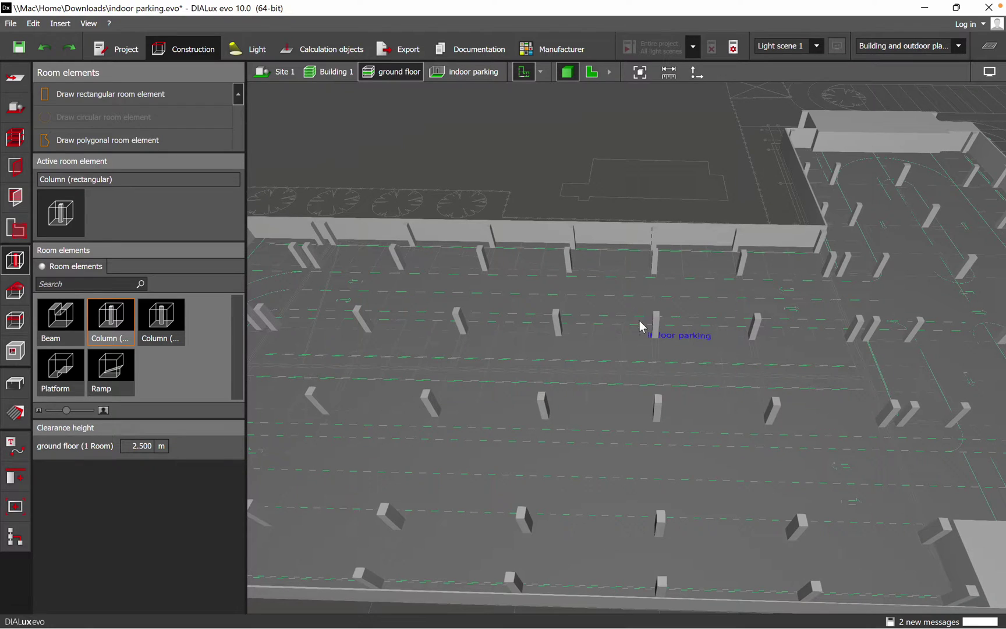
Step: Inspect the indoor parking floor in 3D, including its columns, perimeter walls and lane lines
right_click_drag(642, 326, 685, 348)
middle_click_drag(685, 349, 745, 267)
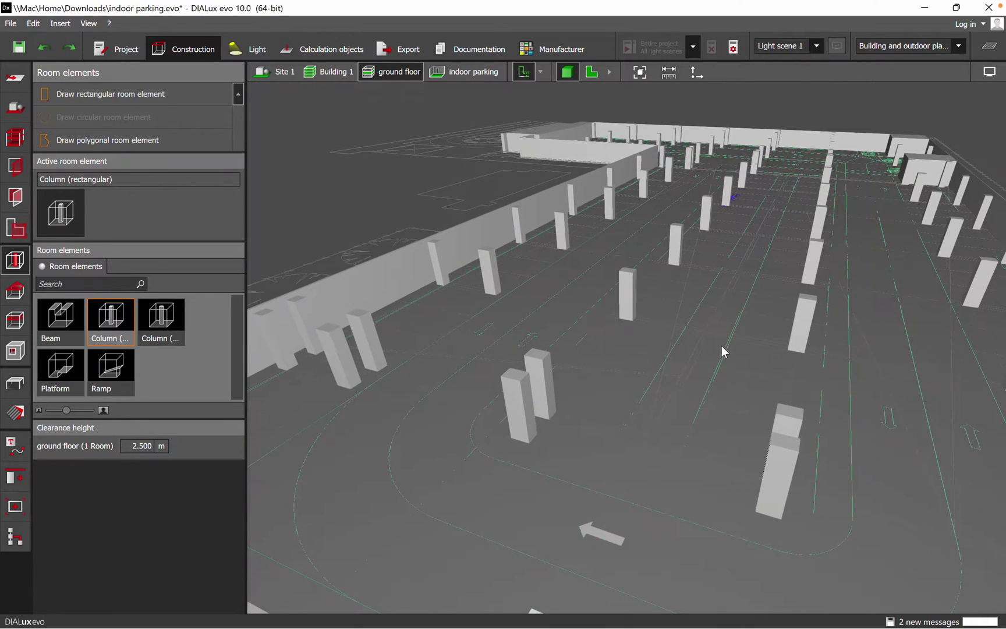
right_click_drag(737, 387, 617, 449)
scroll(640, 287, "down", 2)
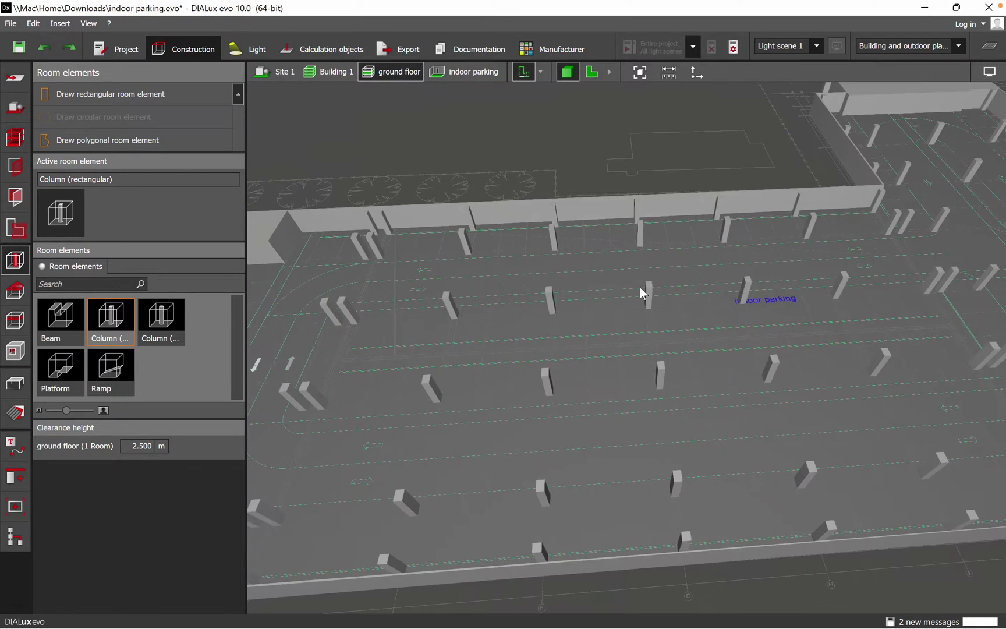
scroll(751, 323, "down", 3)
scroll(756, 361, "up", 2)
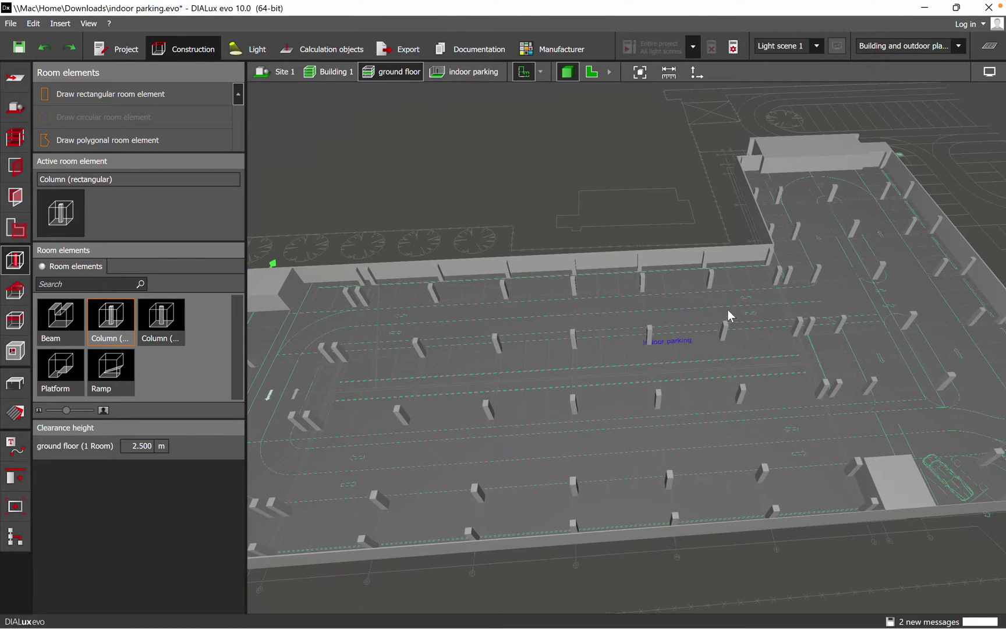
right_click_drag(801, 394, 734, 352)
left_click_drag(733, 352, 714, 348)
middle_click_drag(785, 391, 682, 440)
scroll(598, 406, "up", 3)
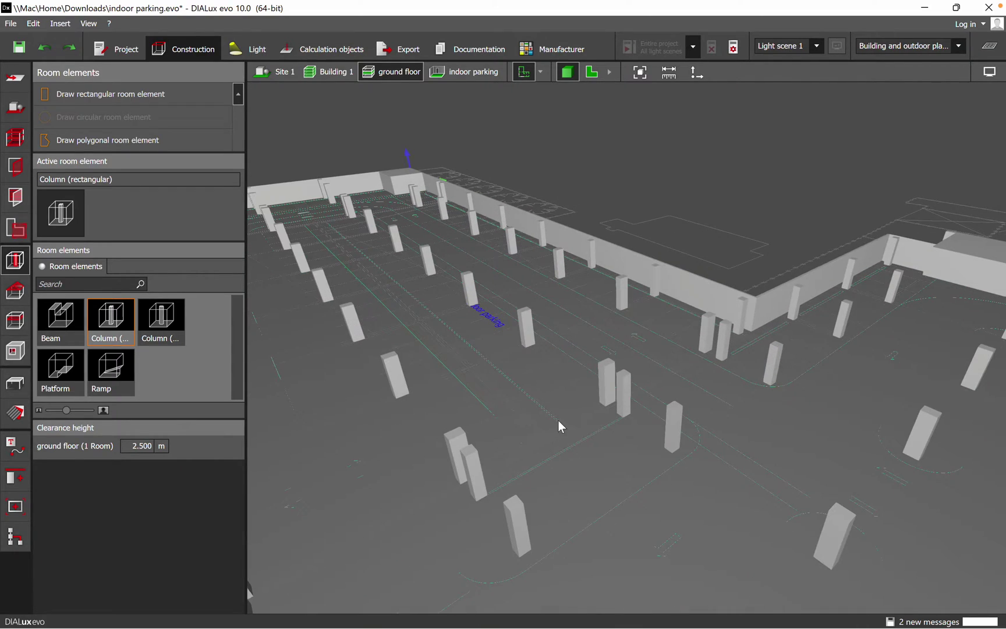
left_click_drag(559, 433, 650, 447)
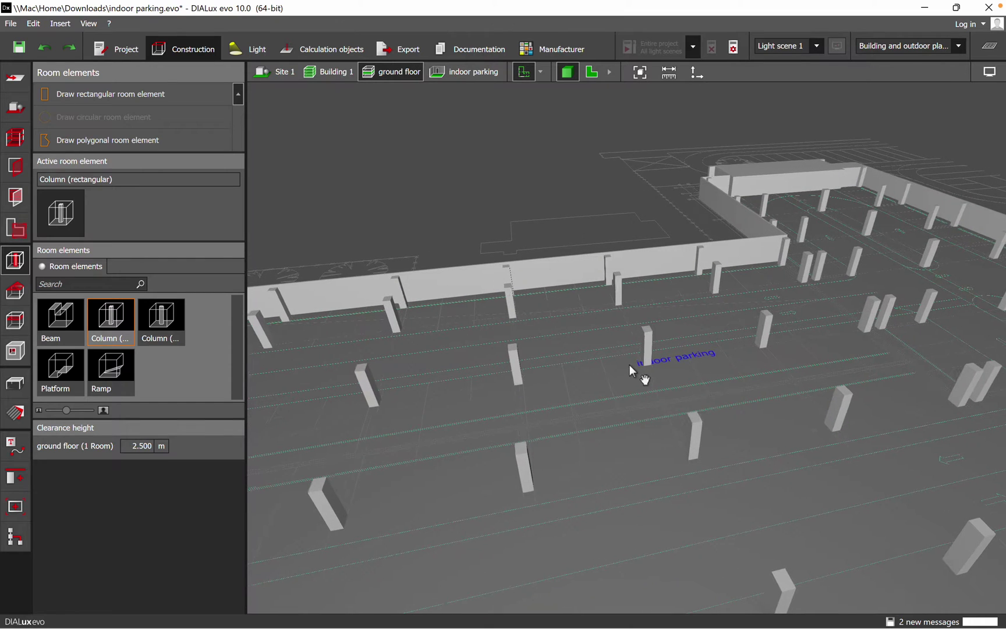
middle_click_drag(630, 365, 770, 301)
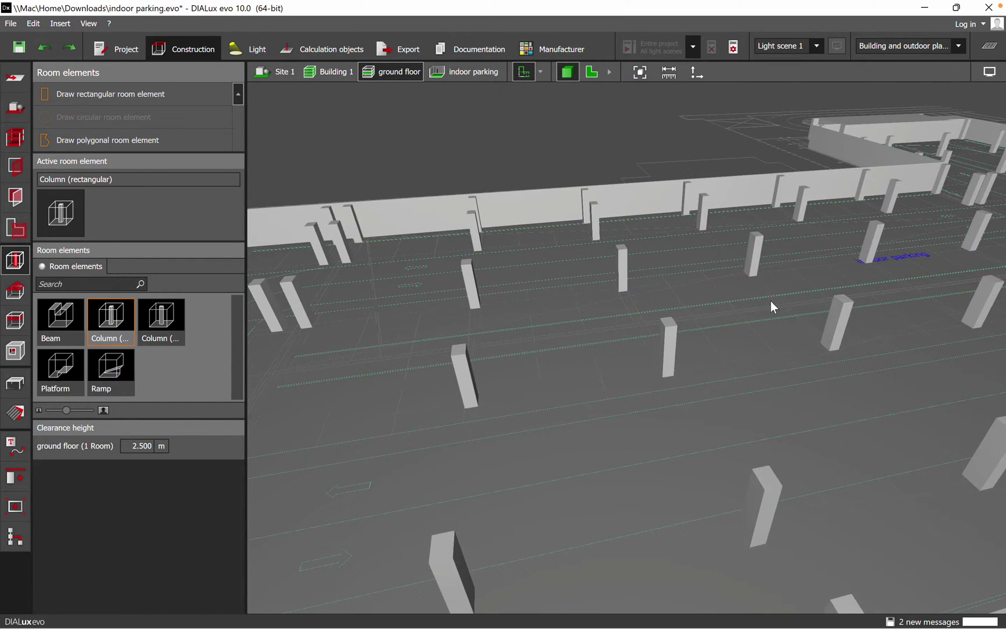
mouse_move(770, 301)
middle_mouse_down()
mouse_move(630, 272)
mouse_move(774, 294)
middle_mouse_up()
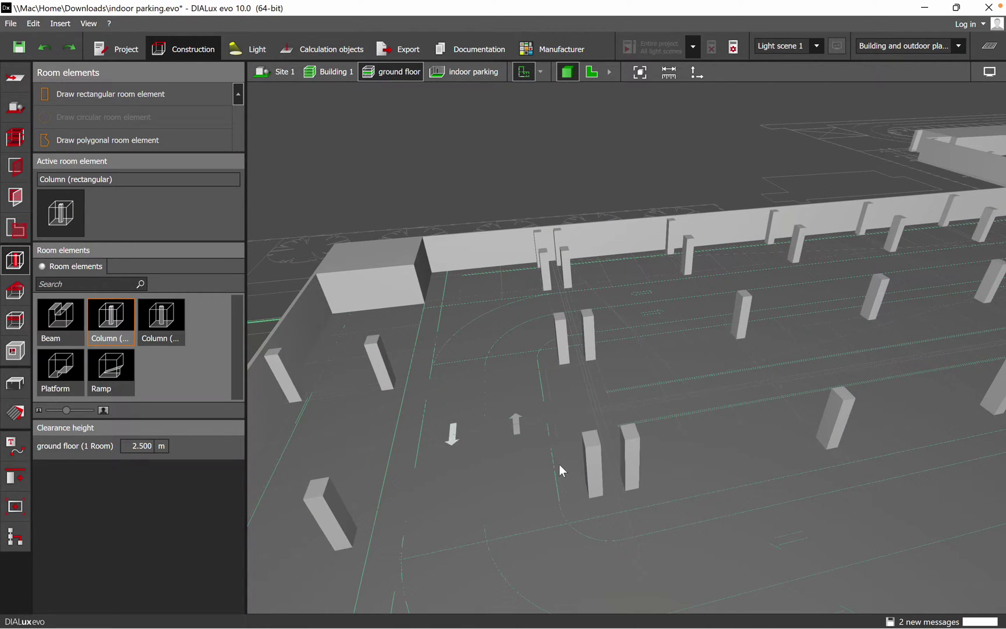
Step: Compare the two modelled floor arrows with the untraced lane arrows in the underlying drawing
middle_click_drag(589, 413, 589, 420)
middle_click_drag(463, 518, 469, 482)
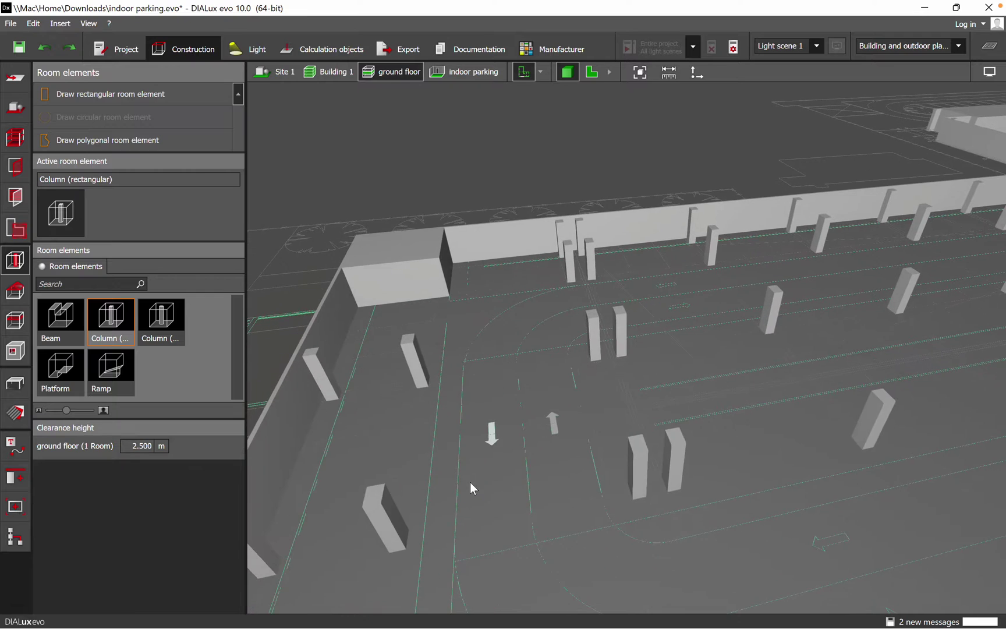
scroll(472, 482, "up", 4)
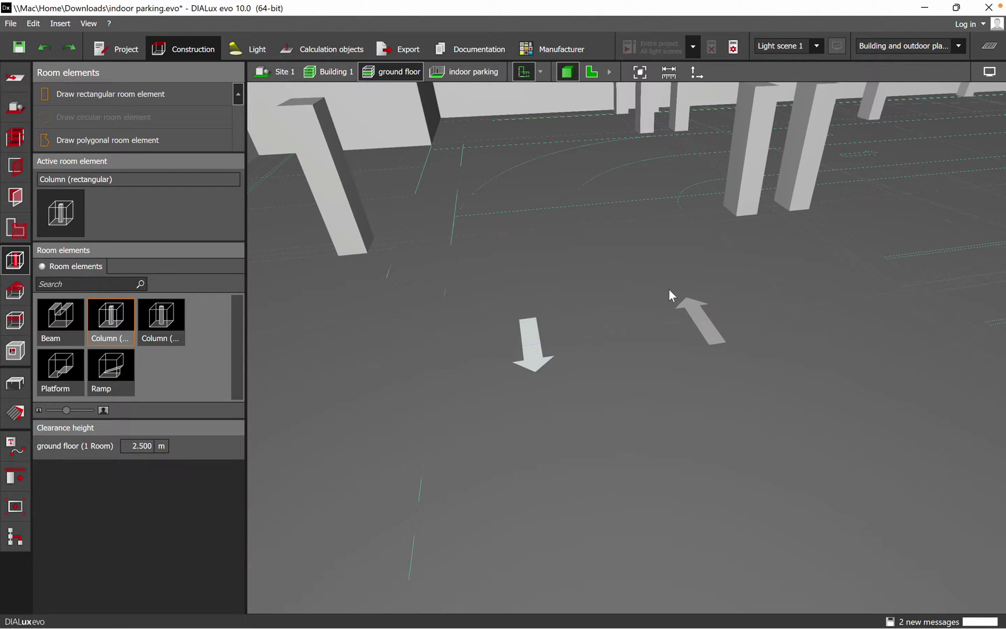
scroll(503, 435, "down", 4)
right_click_drag(582, 453, 547, 476)
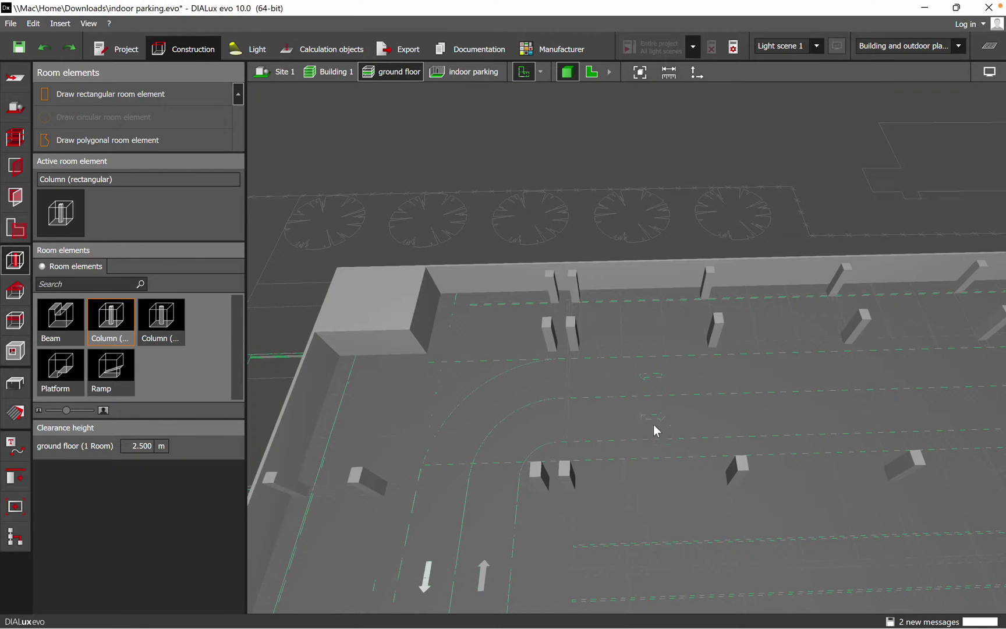
scroll(653, 424, "up", 8)
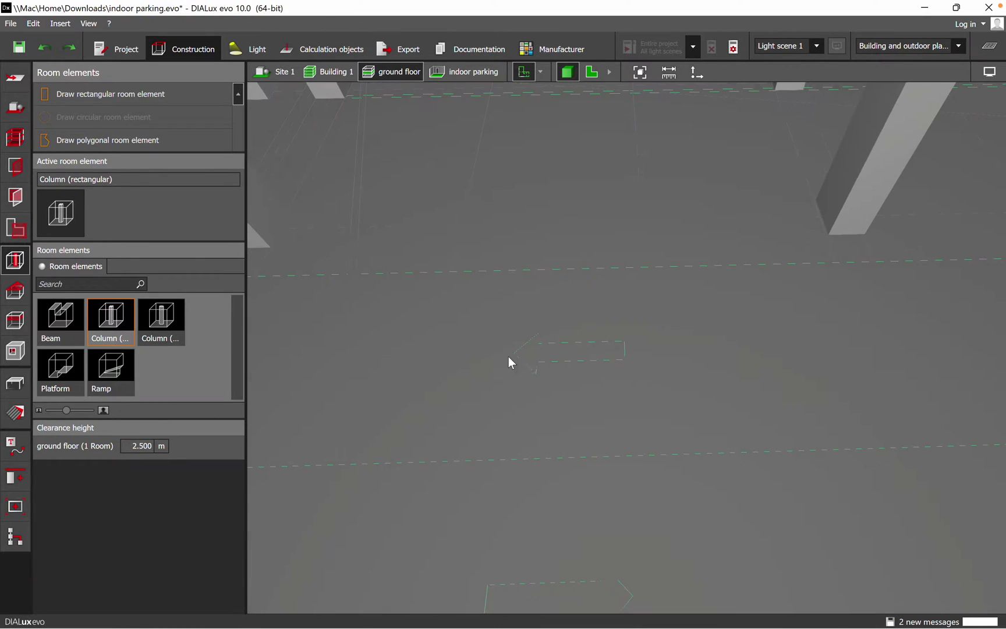
scroll(565, 336, "down", 3)
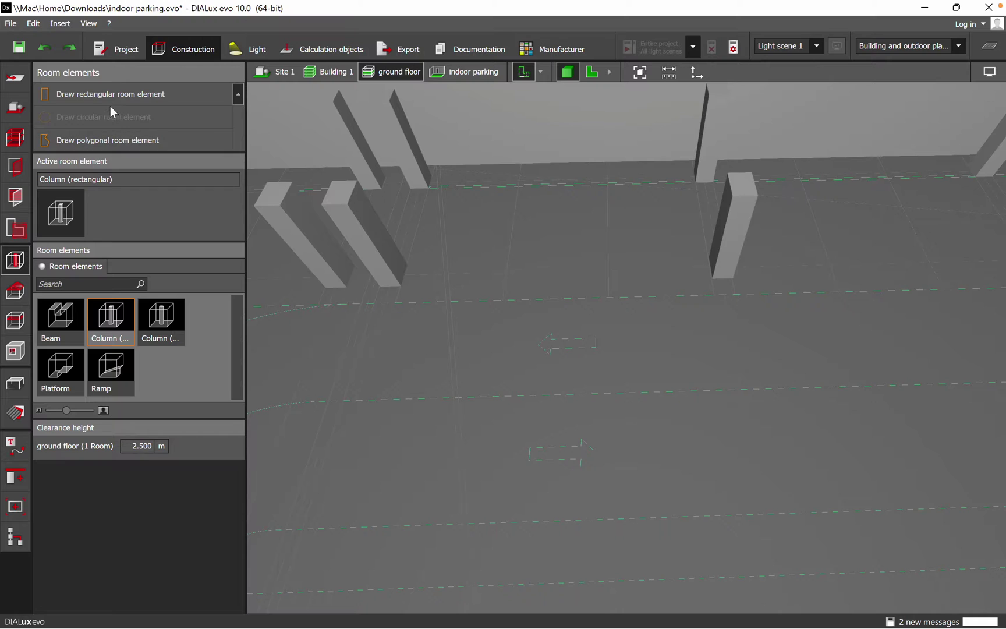
left_click(104, 141)
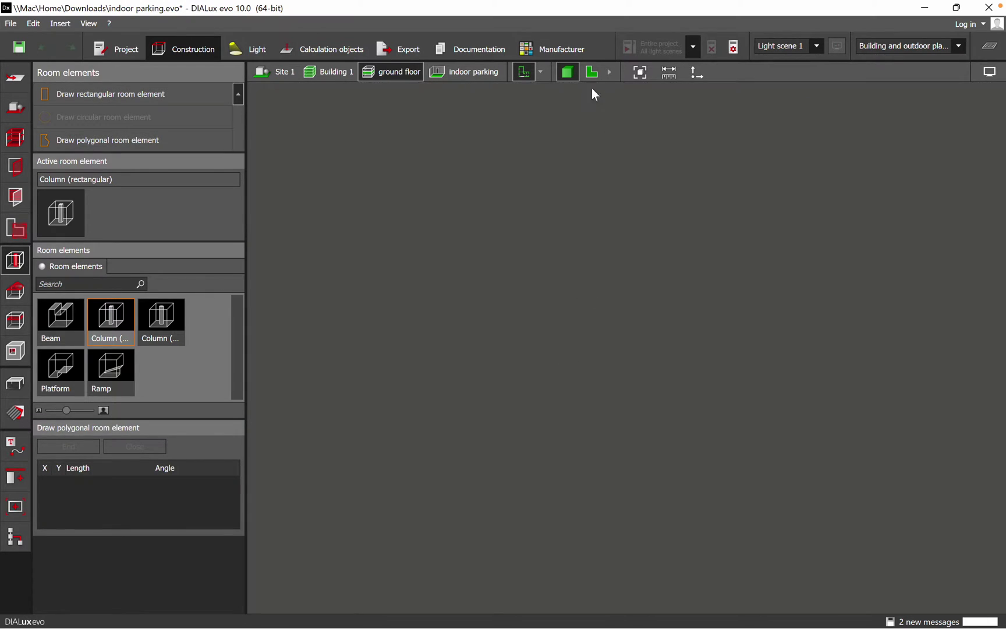
left_click(463, 73)
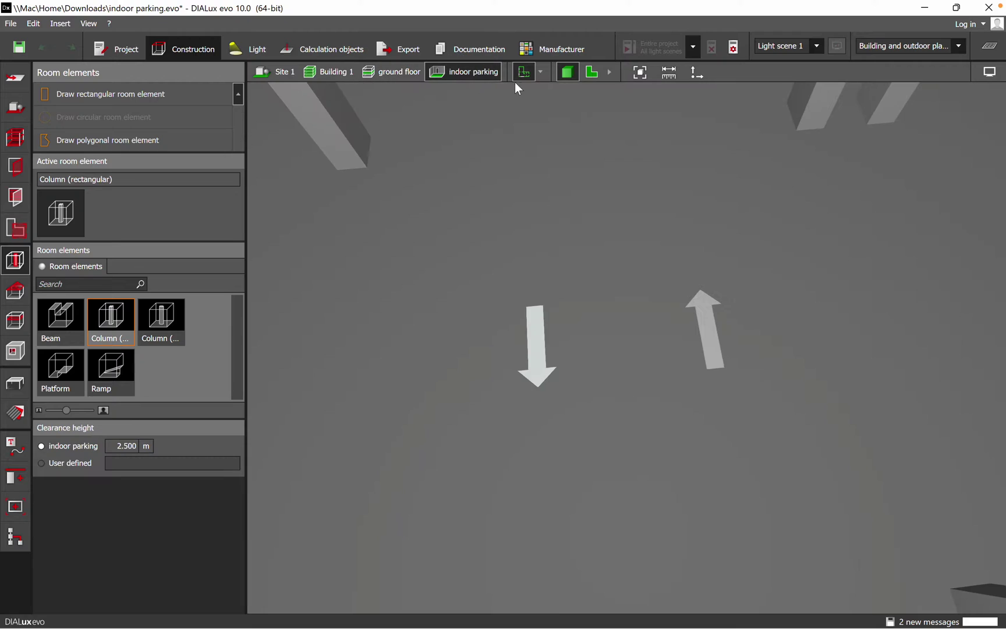
left_click(381, 74)
Step: In the floor plan, trace the upper lane's left-pointing arrow as a polygonal rectangular-column element, about 1.28 m by 0.55 m
left_click(590, 72)
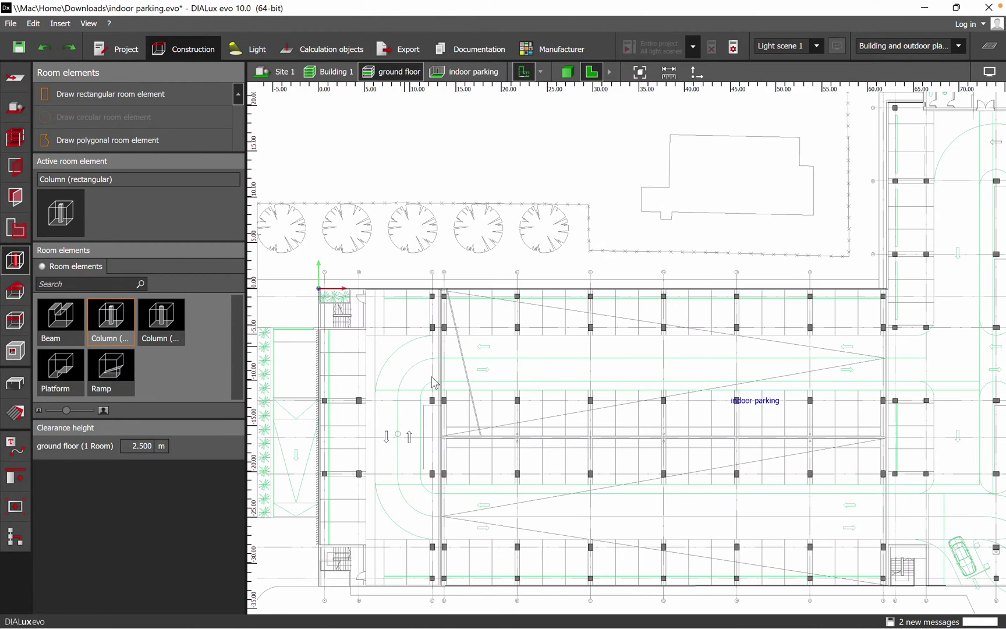
scroll(515, 327, "up", 10)
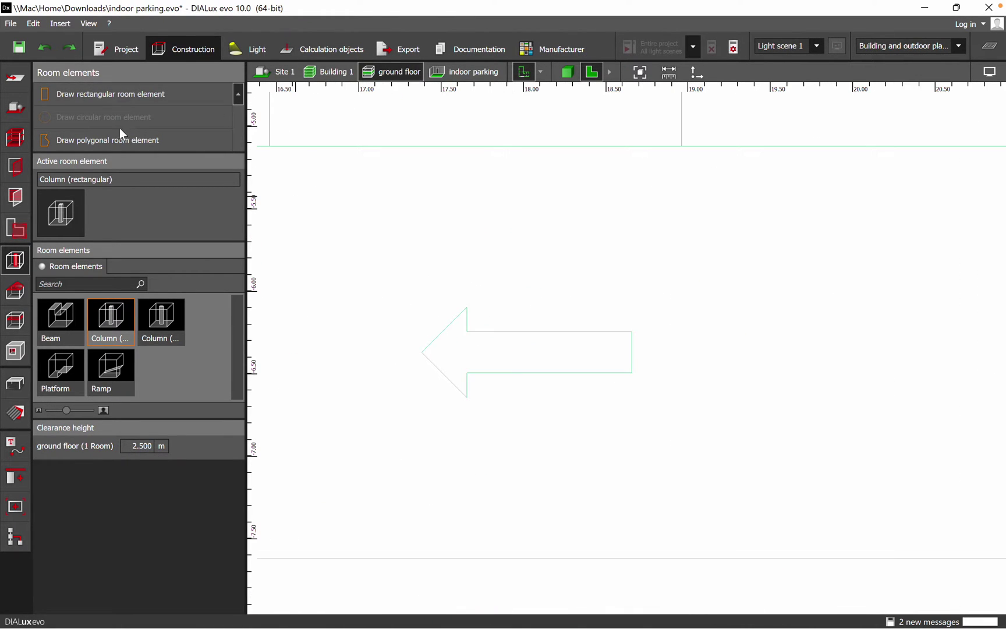
left_click(119, 135)
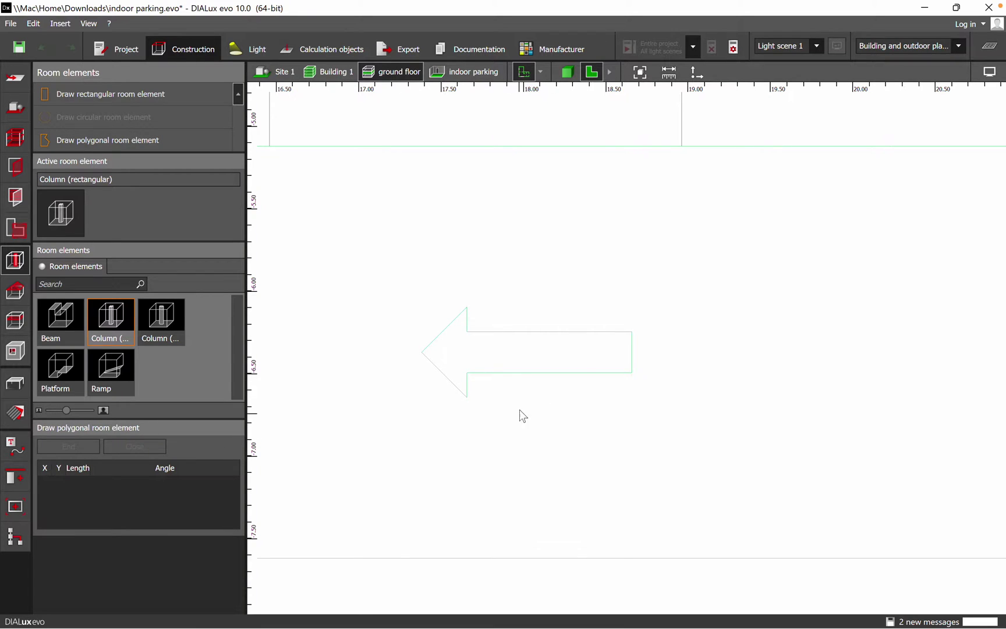
middle_click_drag(519, 409, 547, 406)
scroll(477, 354, "up", 2)
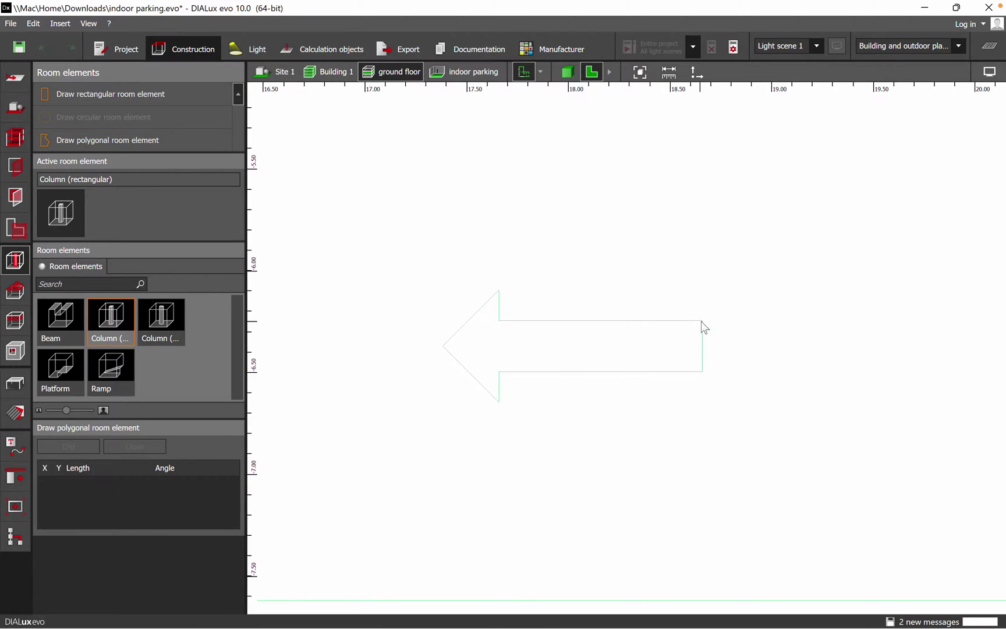
left_click(702, 321)
left_click(701, 372)
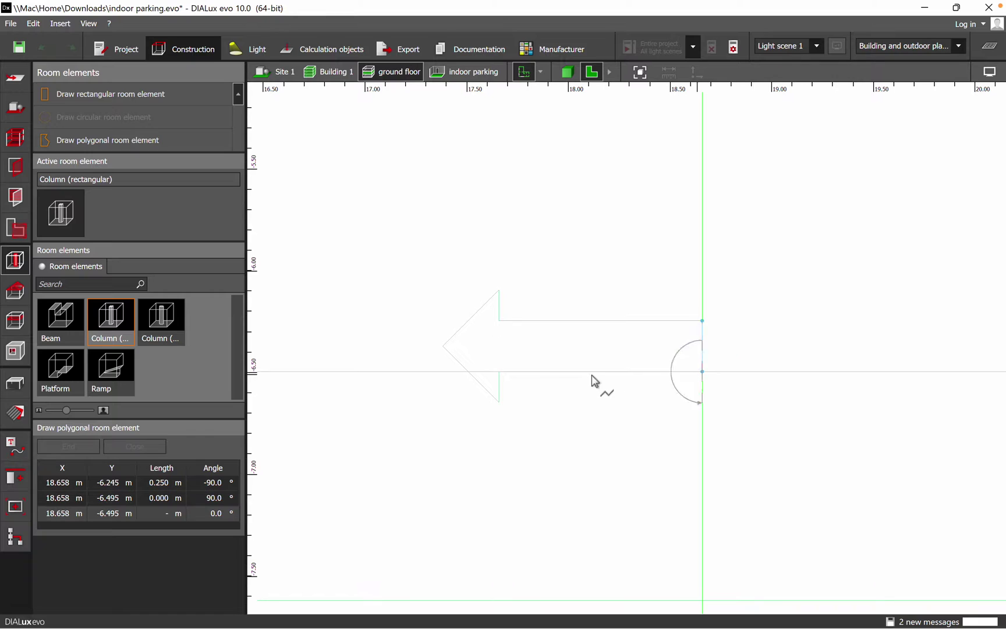
left_click(499, 372)
left_click(499, 402)
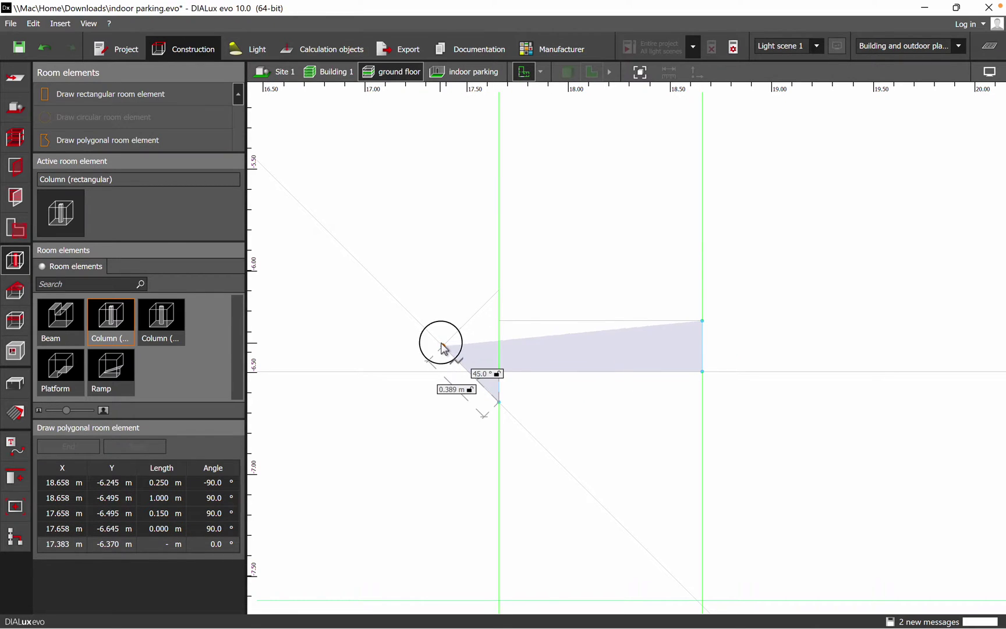
left_click(443, 346)
left_click(505, 290)
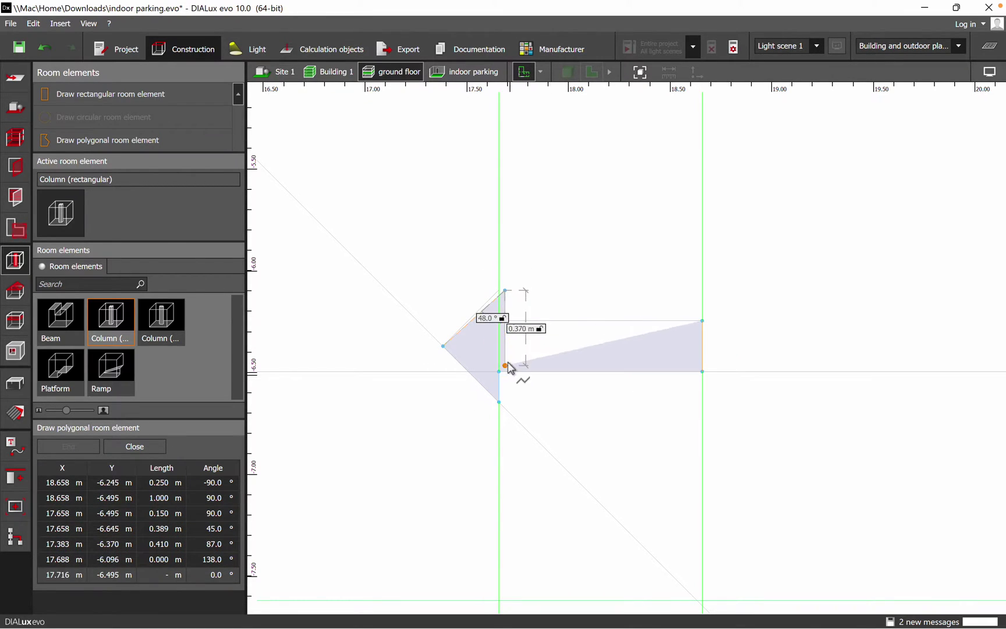
left_click(505, 321)
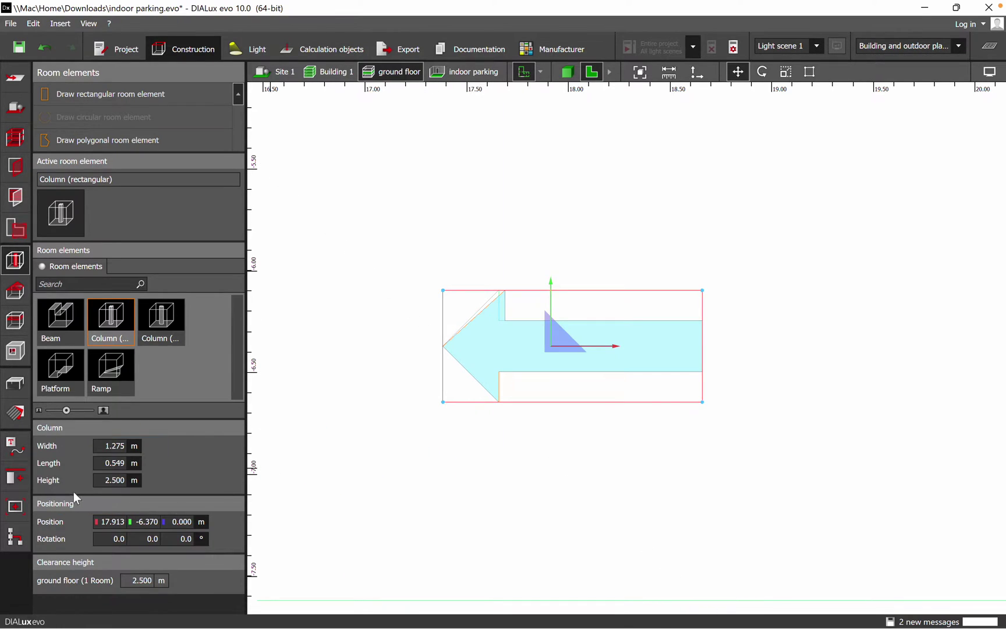
Step: Set the arrow element's height to 0.001 m, align its upper arrowhead corners with the drawing outline, and check it in 3D
left_click(119, 483)
left_click(344, 505)
scroll(487, 290, "up", 4)
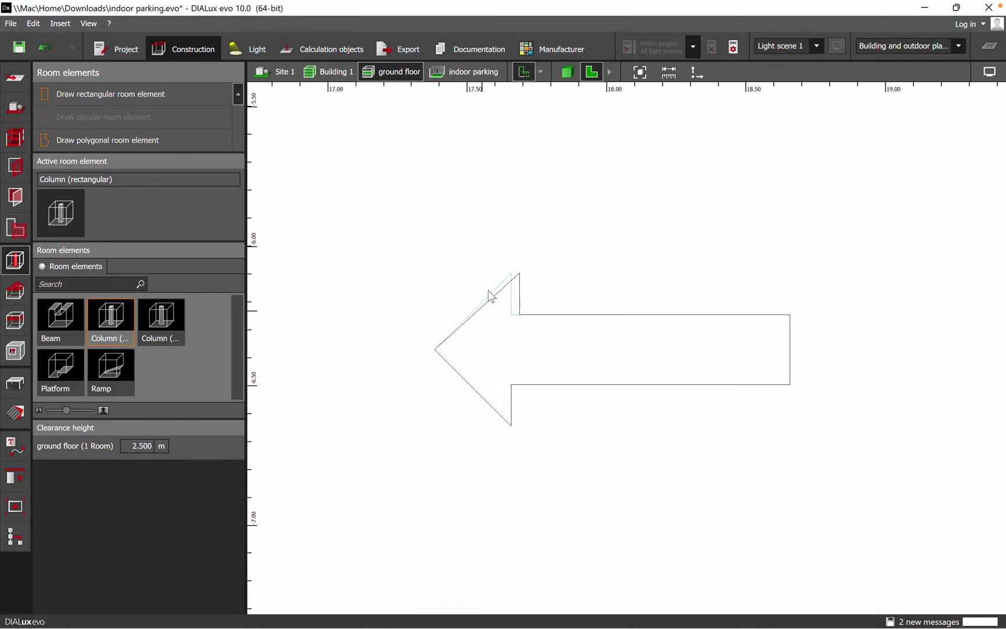
left_click(530, 274)
right_click(535, 278)
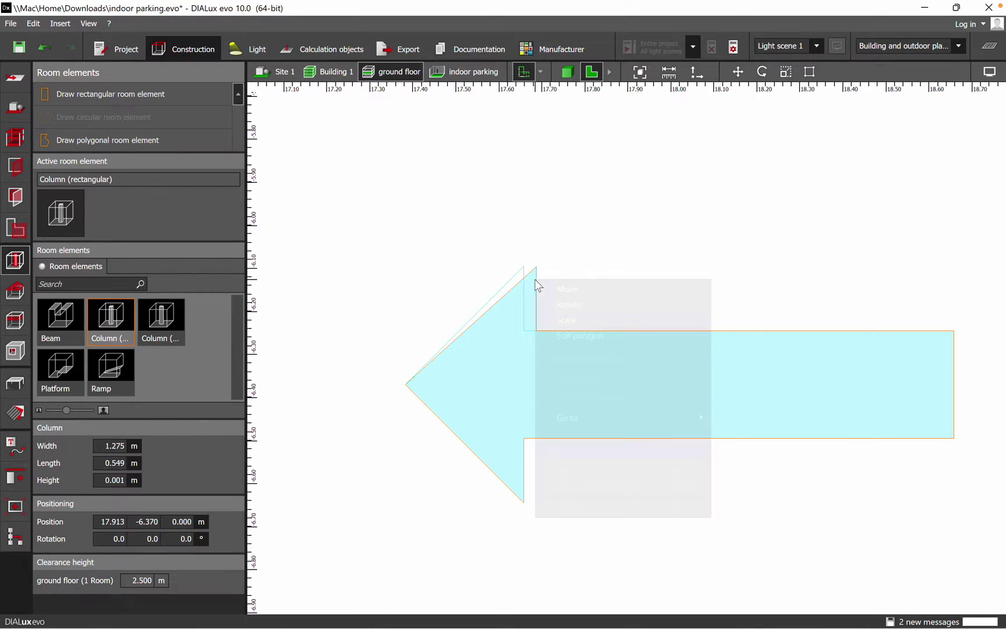
left_click(555, 335)
mouse_move(536, 268)
left_mouse_down()
mouse_move(521, 270)
mouse_move(500, 298)
mouse_move(523, 266)
left_mouse_up()
left_click_drag(536, 330, 524, 330)
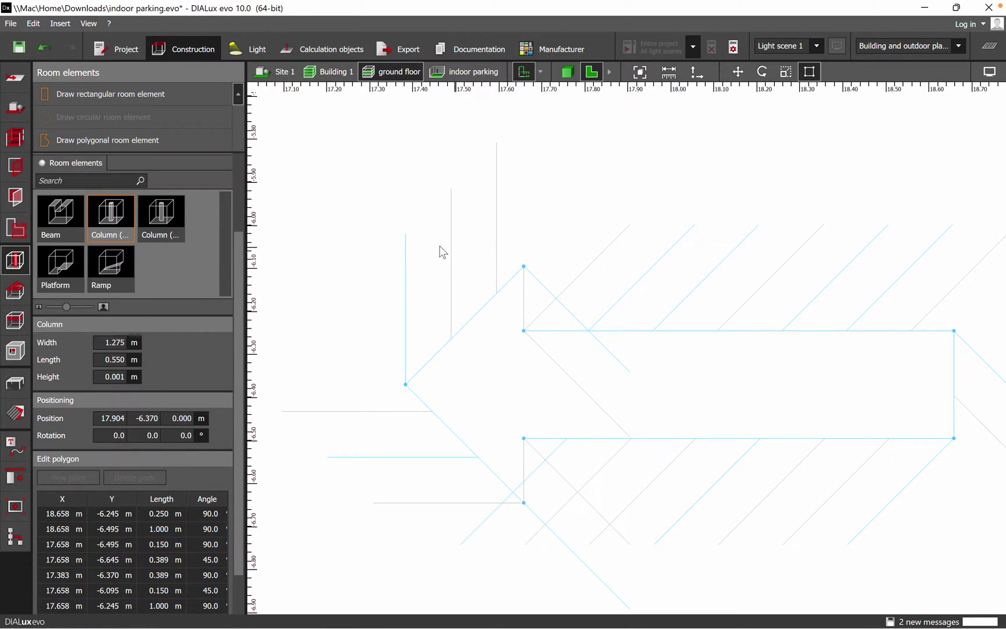
left_click(370, 226)
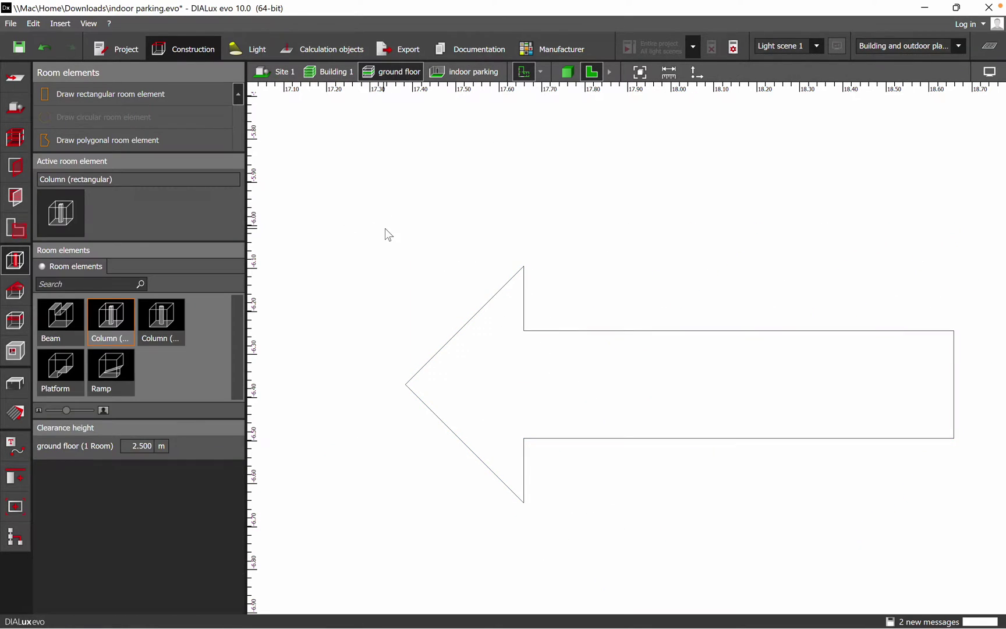
left_click(567, 73)
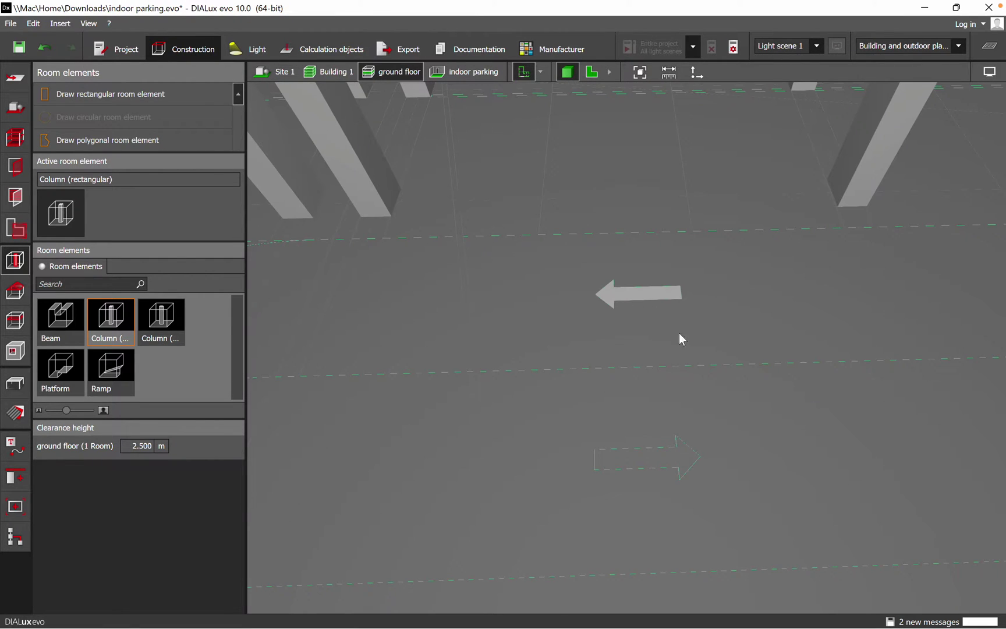
middle_click_drag(673, 362, 648, 353)
Step: Copy the left-pointing arrow in the floor plan and paste it over the right-pointing arrow outline in the lane below
left_click(590, 72)
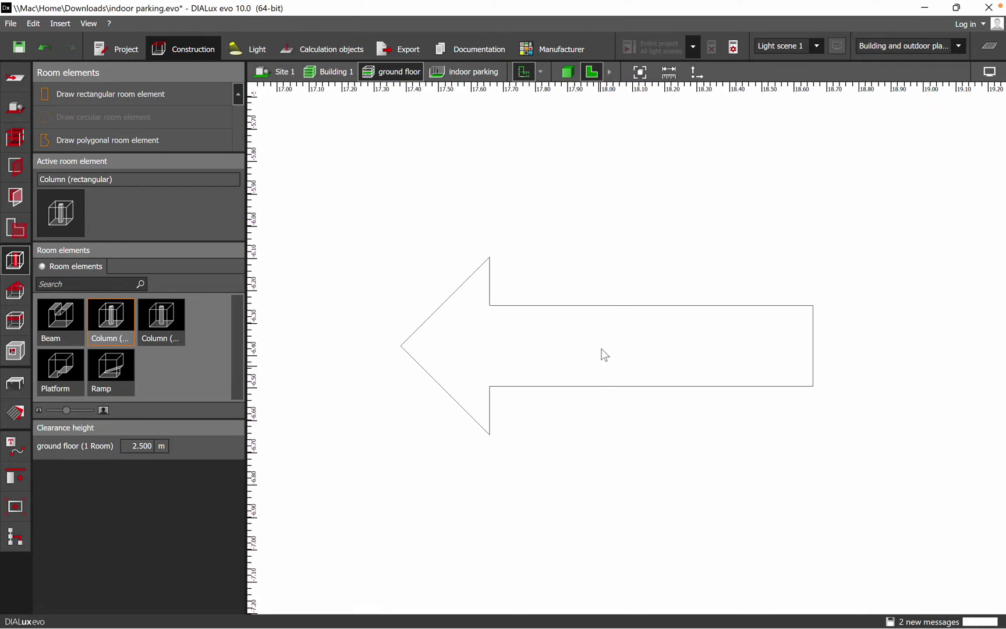
left_click(565, 252)
right_click(566, 254)
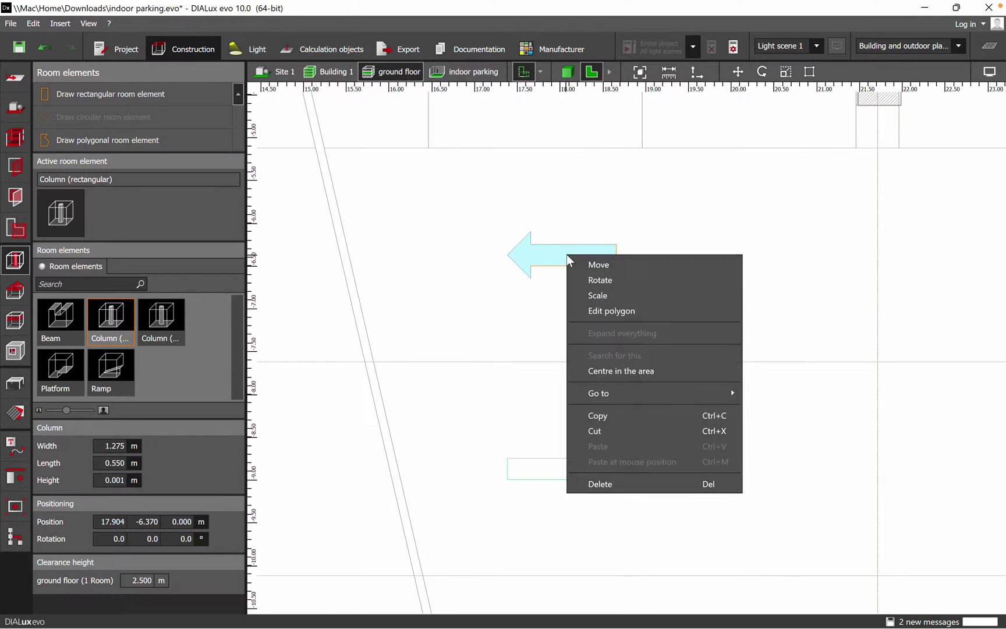
left_click(624, 415)
middle_click_drag(684, 425, 701, 321)
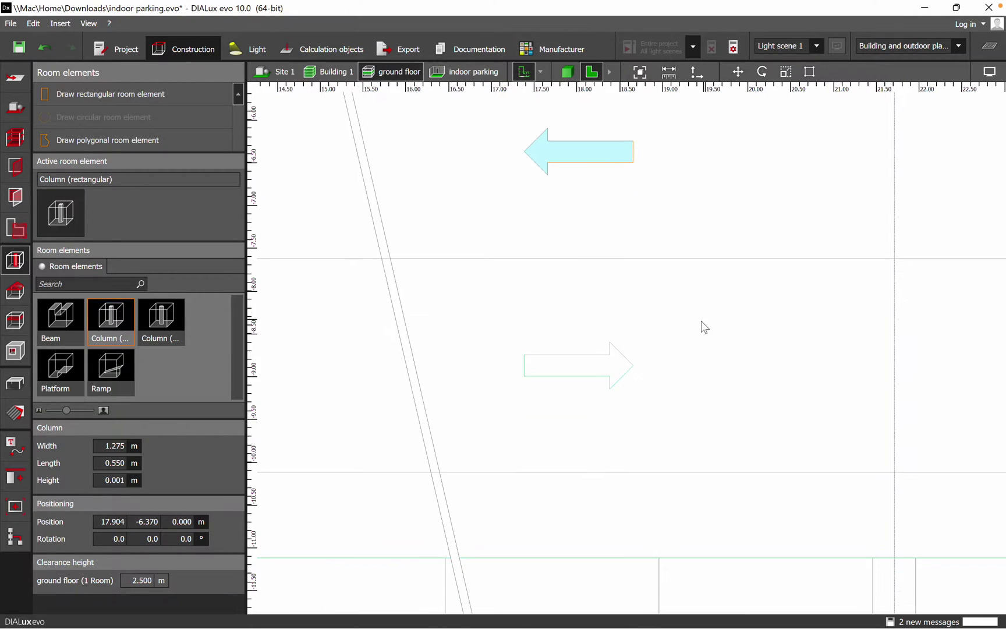
scroll(579, 370, "up", 2)
right_click(562, 367)
right_click(562, 369)
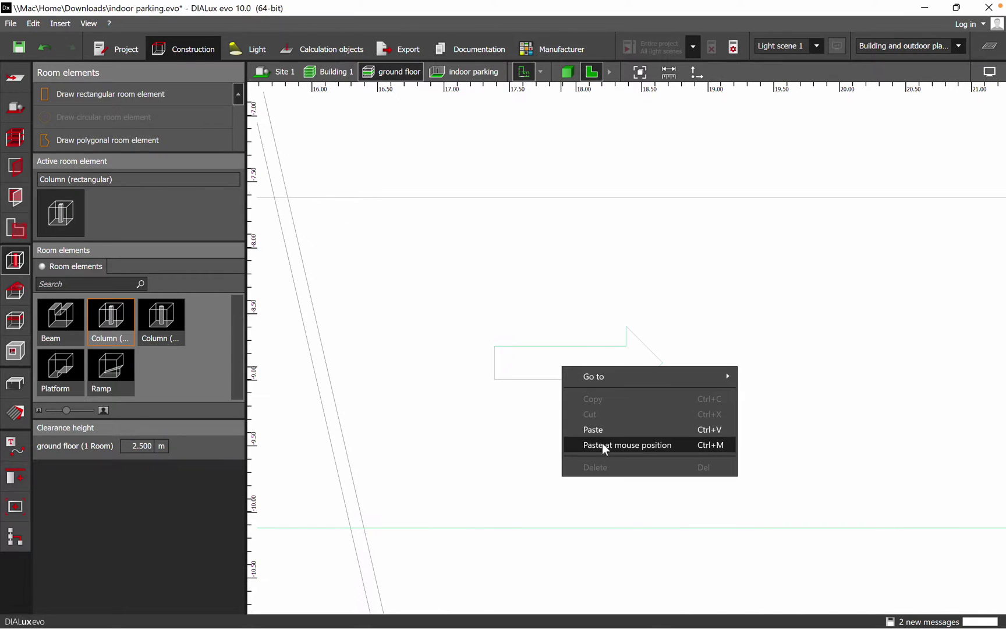
left_click(602, 444)
Step: Rotate the pasted arrow by 180° and move it exactly onto the right-pointing arrow outline
right_click(553, 360)
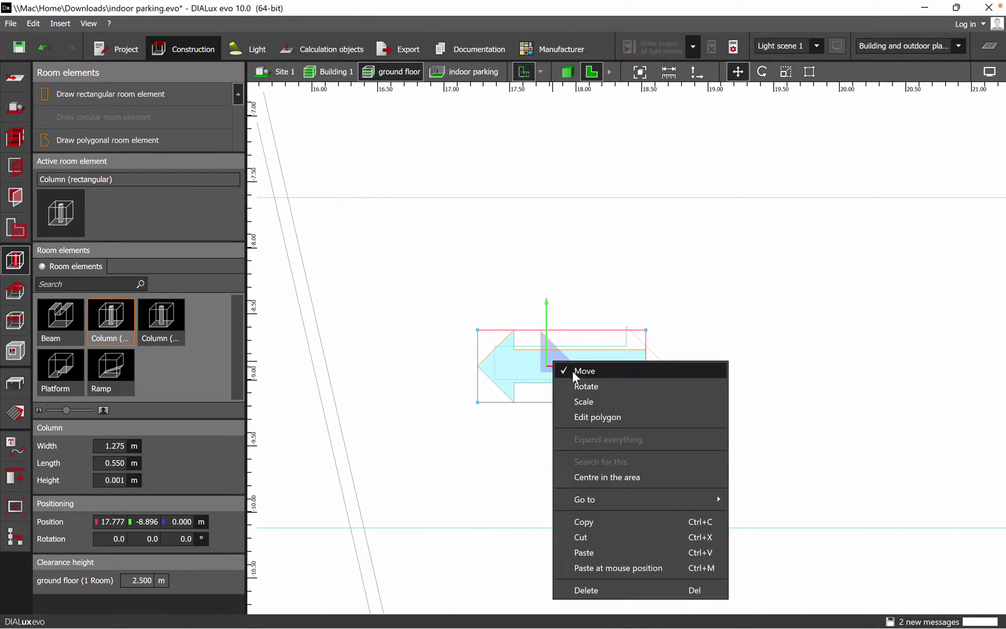
left_click(606, 387)
left_click_drag(619, 365, 408, 366)
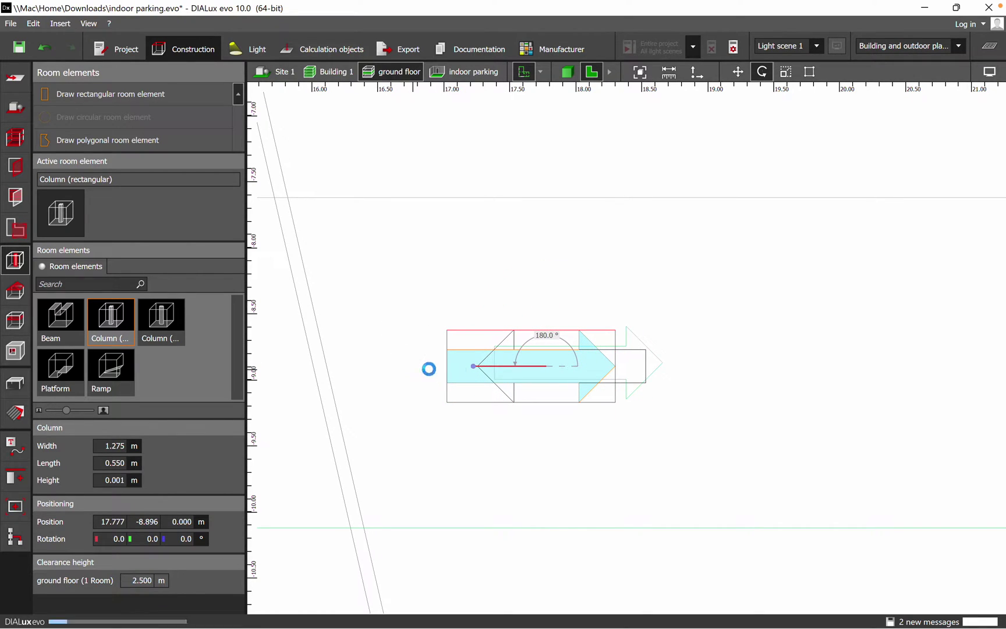
scroll(550, 370, "up", 3)
right_click(549, 362)
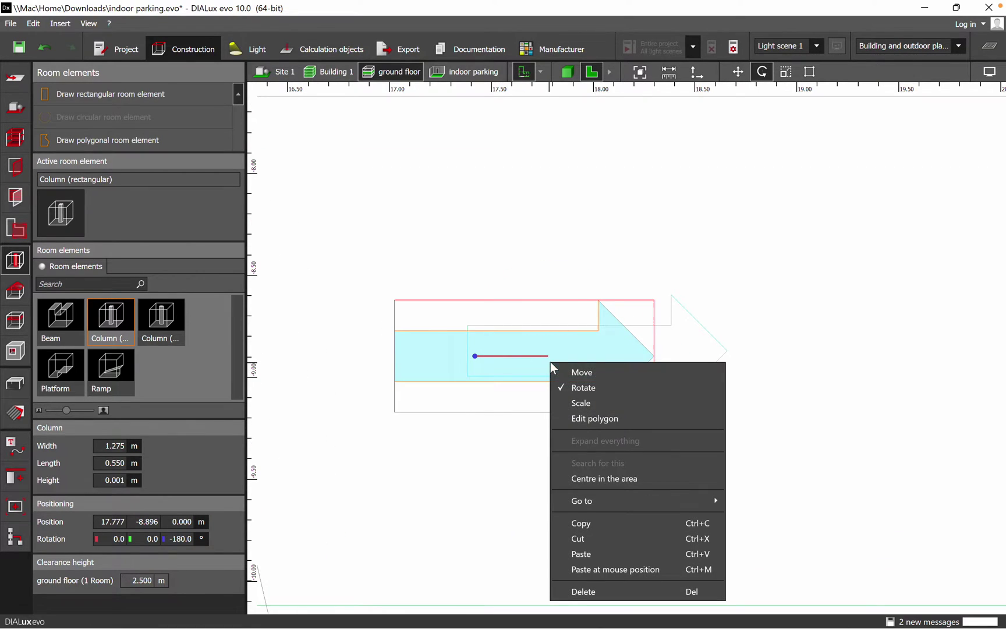
left_click(586, 372)
left_click_drag(550, 358, 624, 349)
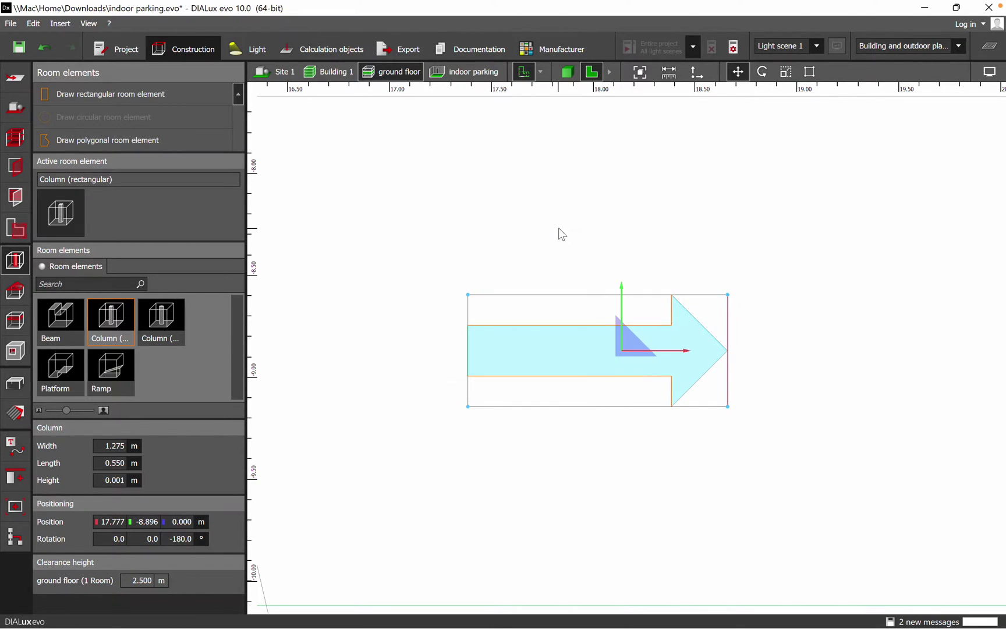
Step: Examine the driving-direction arrows on the parking floor in the 3D view, in both the horizontal and the vertical lanes
left_click(558, 228)
scroll(542, 229, "down", 3)
left_click(567, 71)
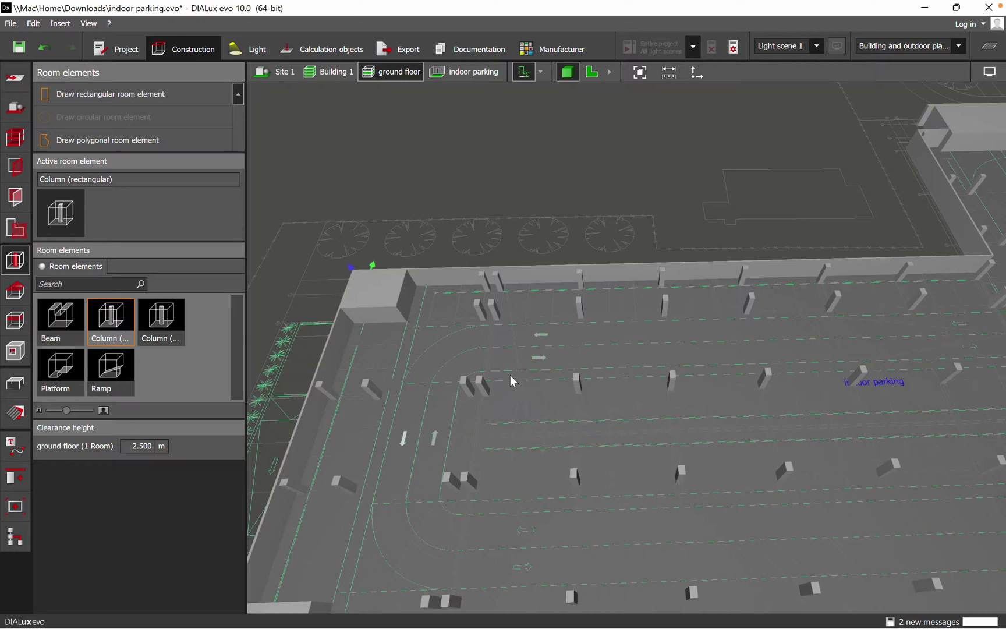
scroll(510, 375, "up", 2)
scroll(518, 330, "up", 2)
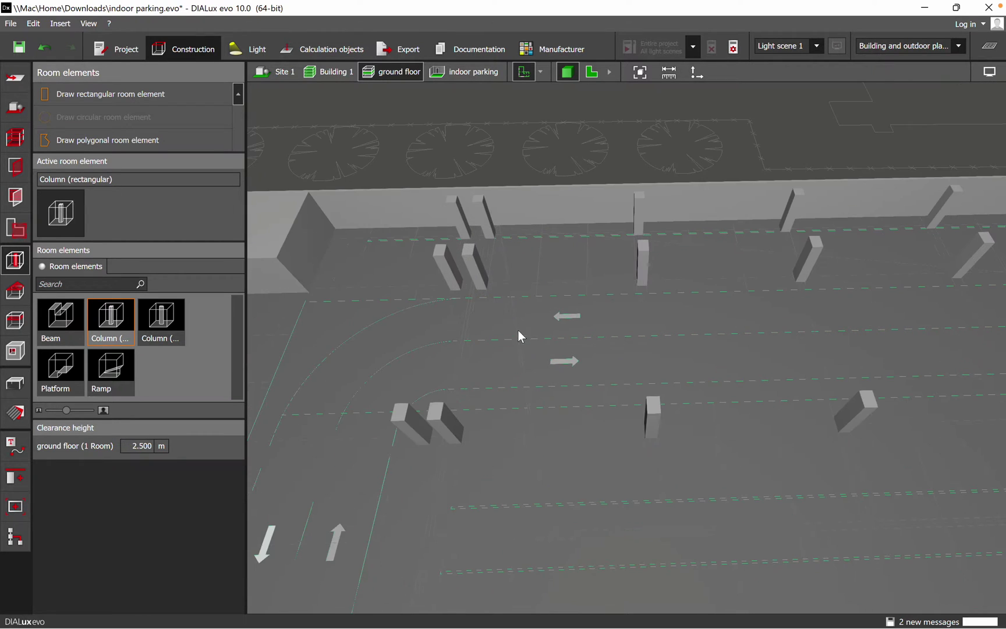
right_click_drag(584, 455, 582, 468)
middle_click_drag(580, 477, 636, 403)
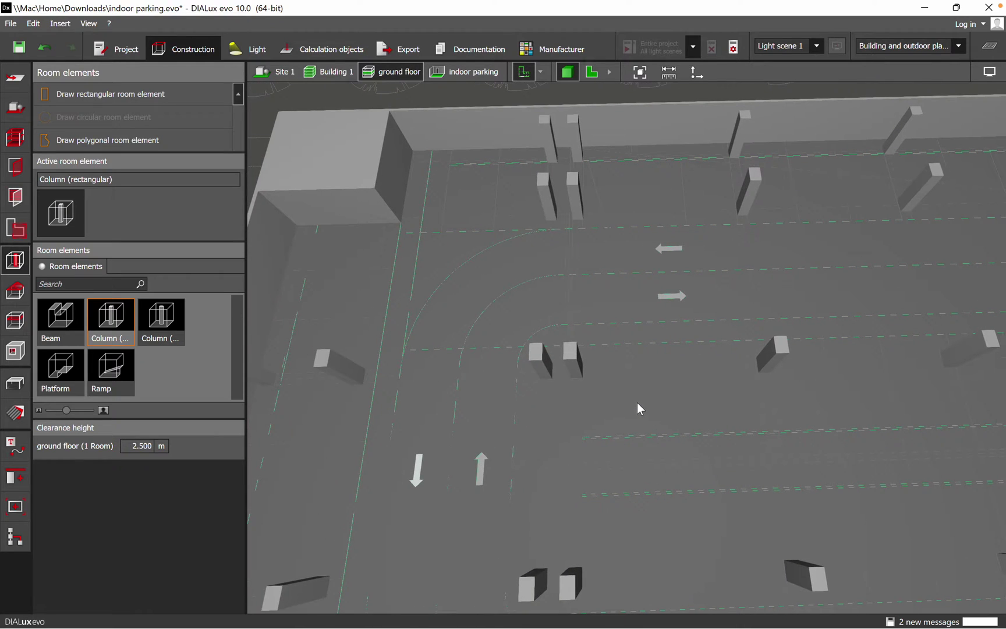
scroll(556, 188, "up", 4)
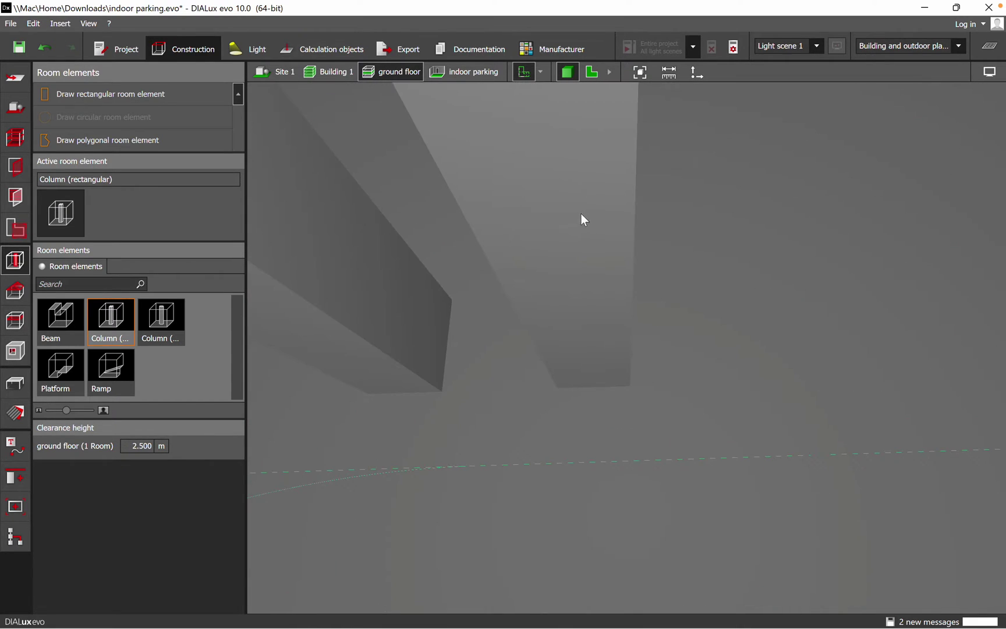
scroll(696, 281, "down", 10)
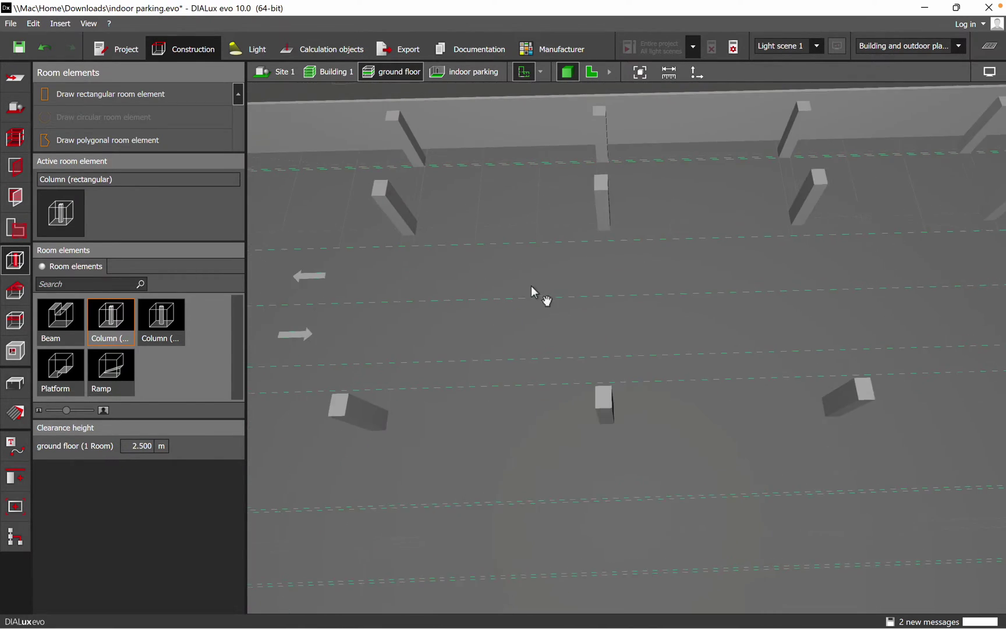
middle_click_drag(664, 336, 726, 361)
scroll(540, 339, "down", 3)
scroll(508, 335, "up", 8)
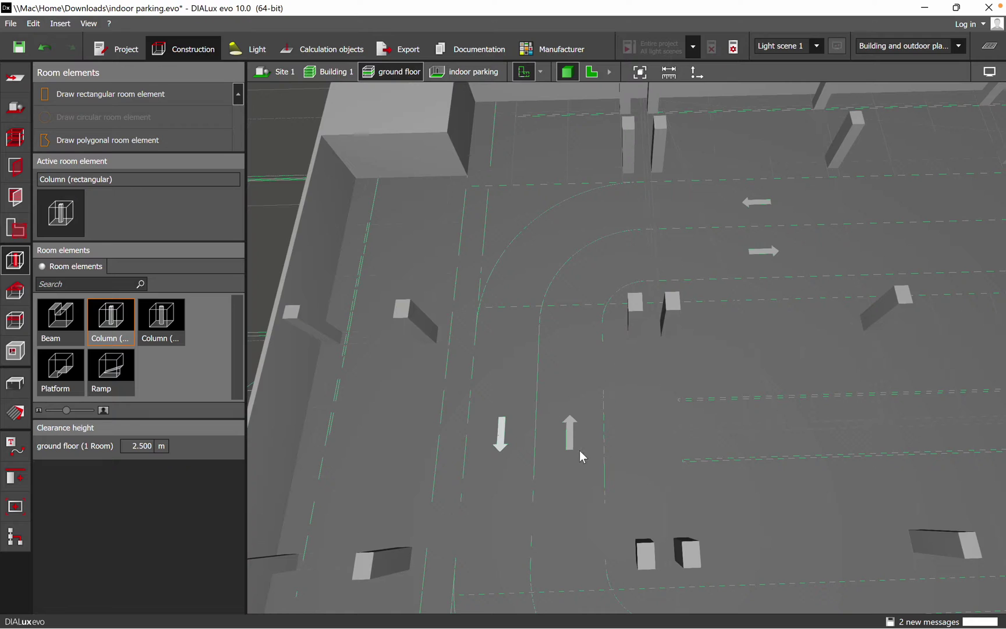
scroll(580, 454, "up", 3)
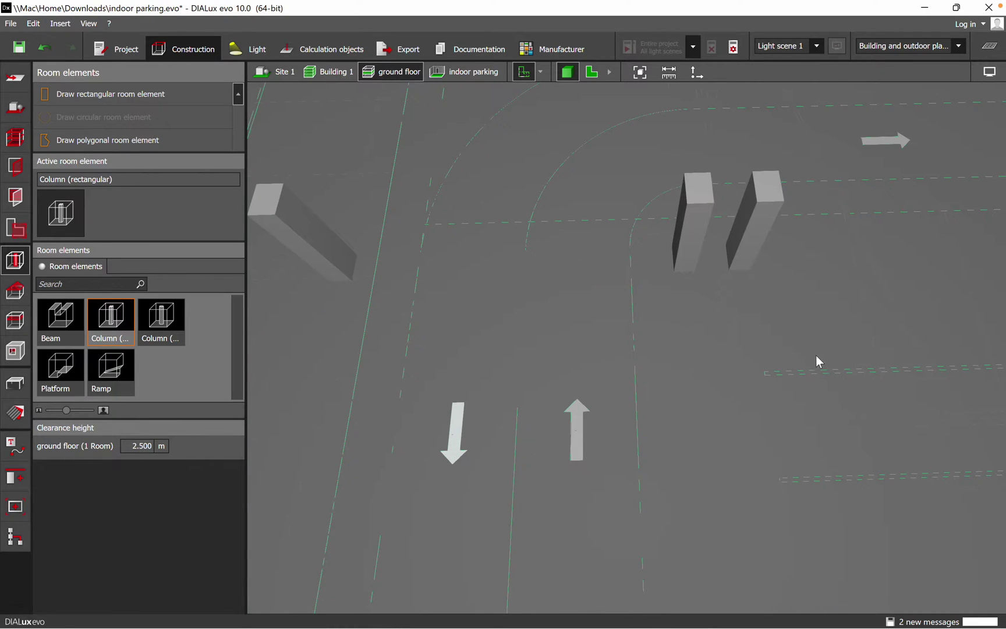
middle_click_drag(817, 361, 720, 411)
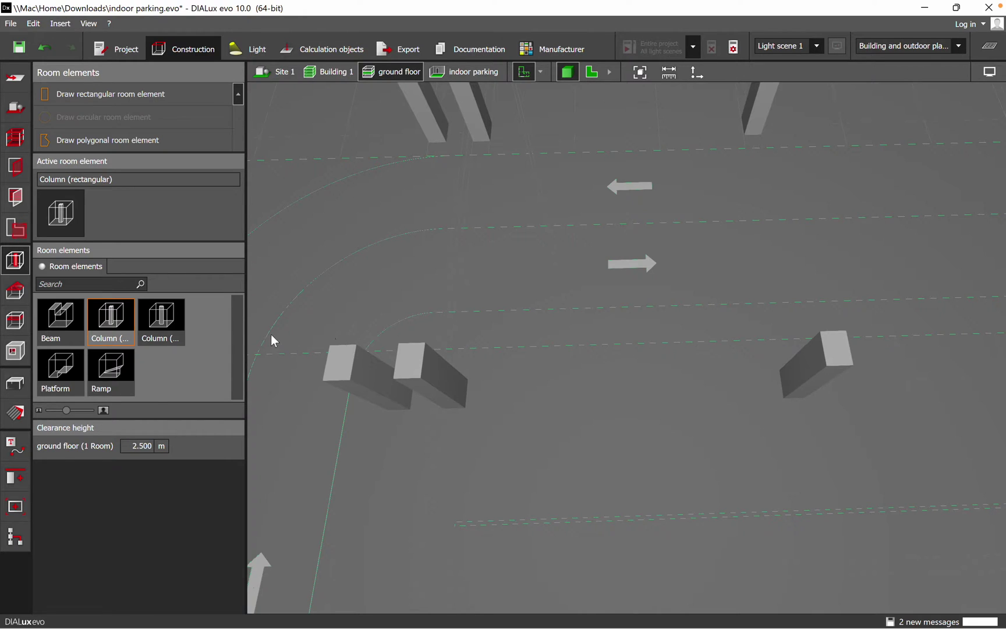
Step: Choose 9016 (Traffic white) from the Black/White group of the color catalog as the active material
left_click(16, 415)
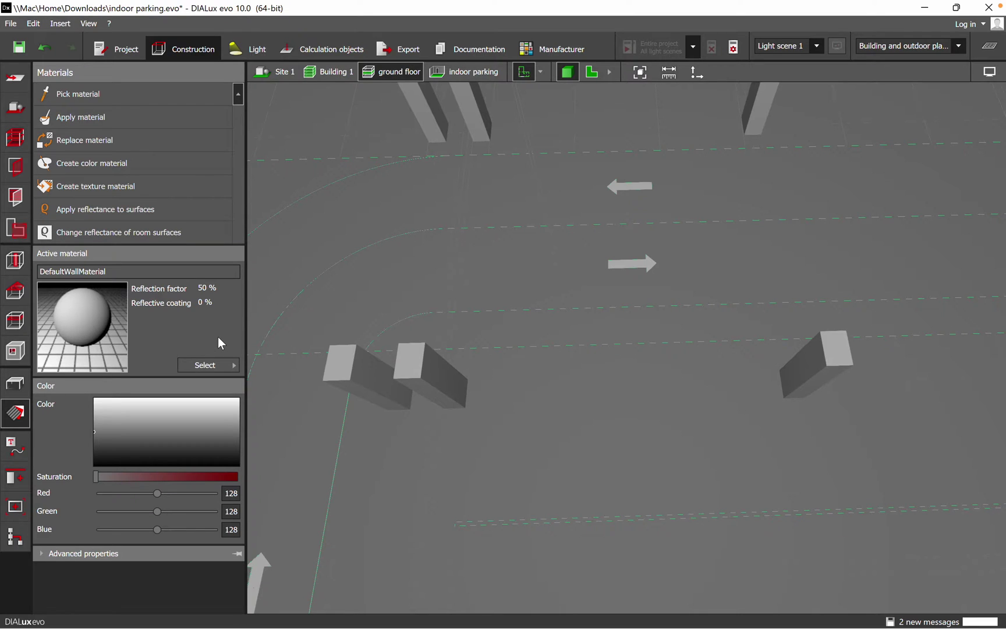
scroll(548, 298, "down", 2)
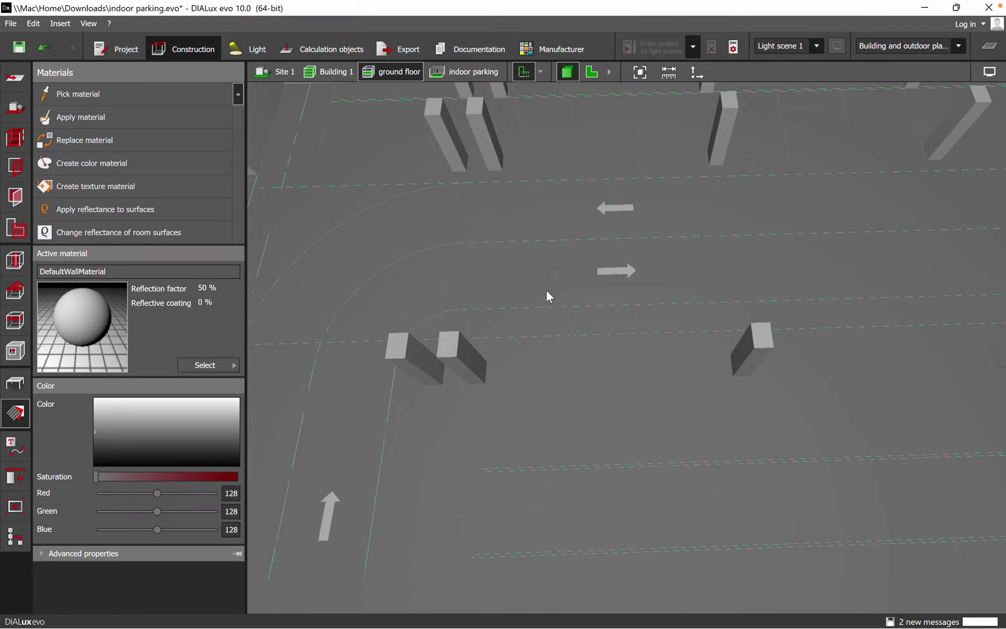
middle_click_drag(546, 289, 611, 303)
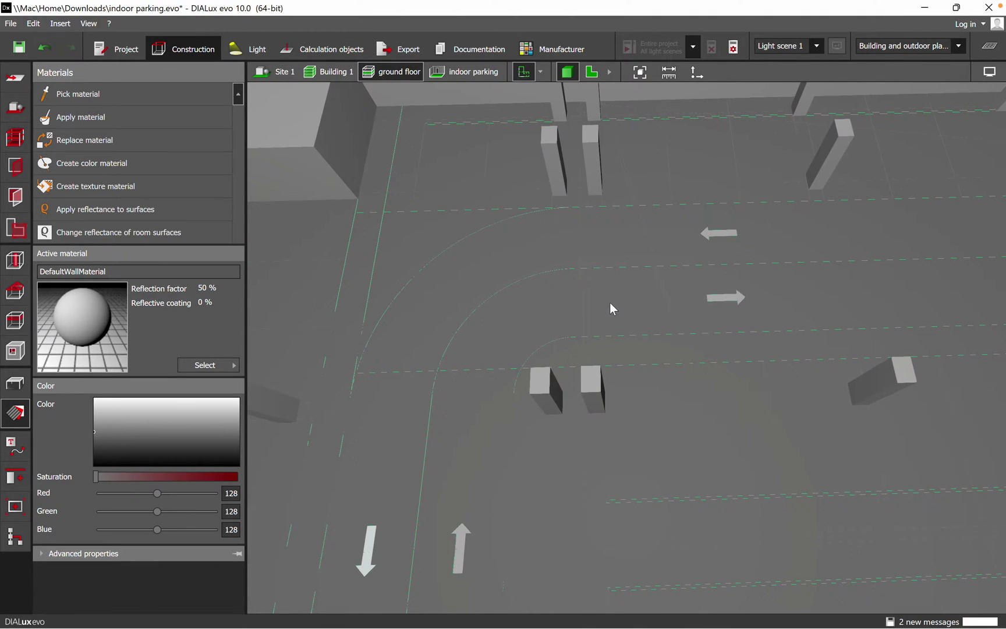
scroll(534, 271, "down", 3)
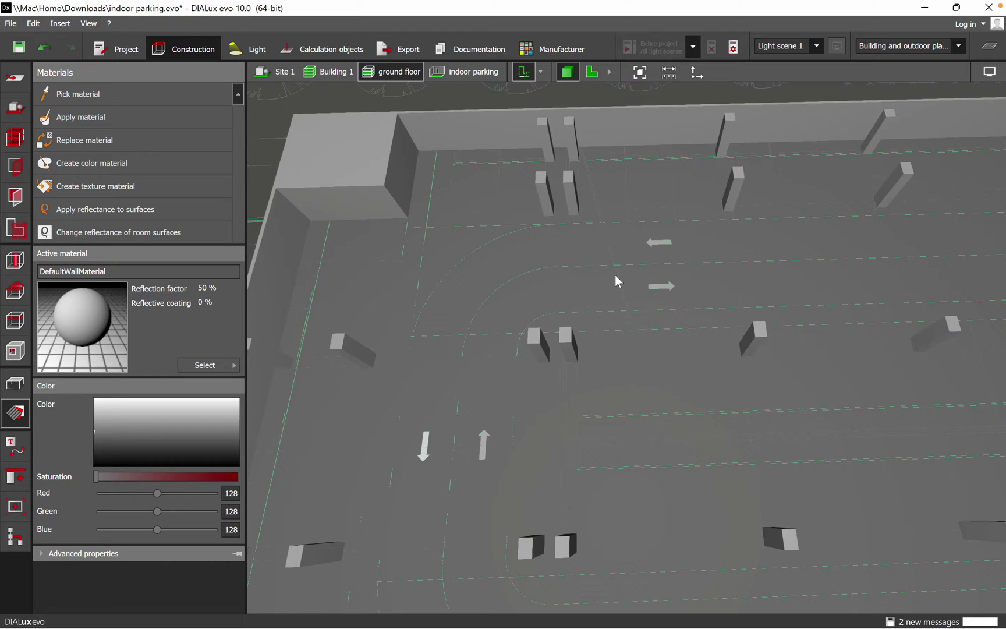
scroll(617, 280, "up", 2)
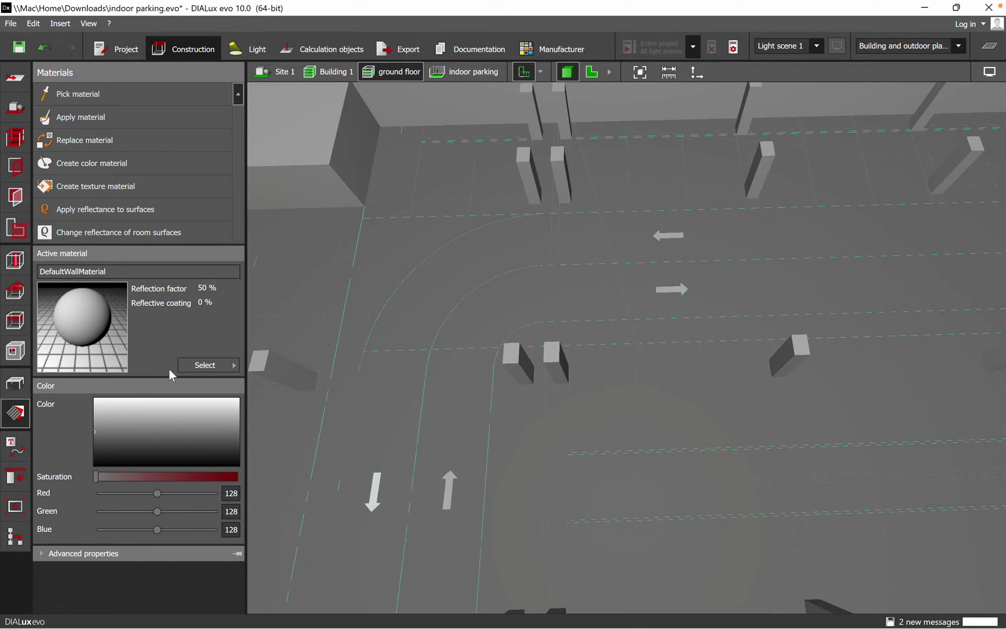
left_click(196, 371)
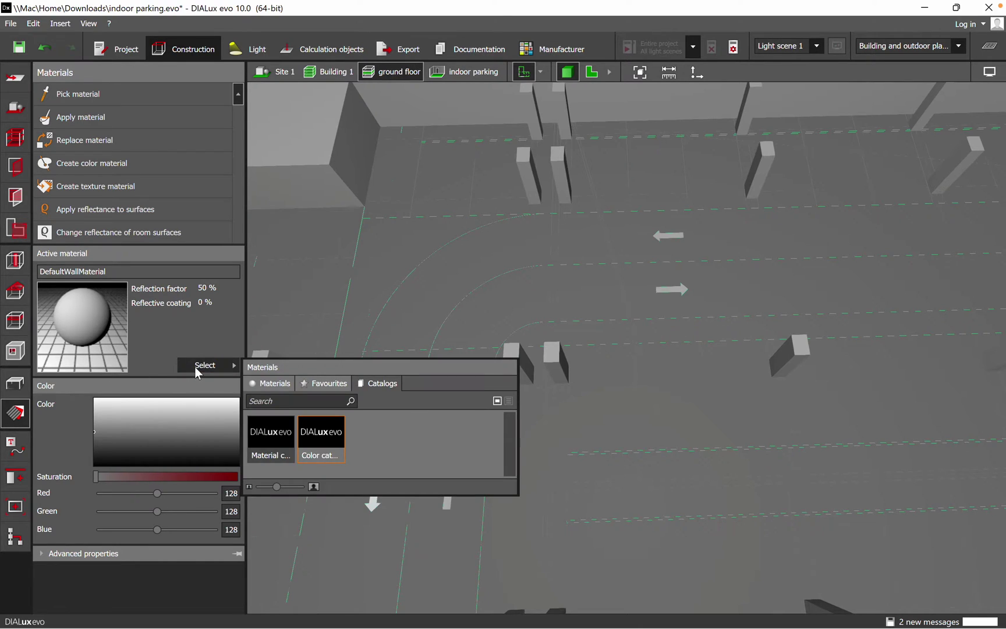
left_click(319, 433)
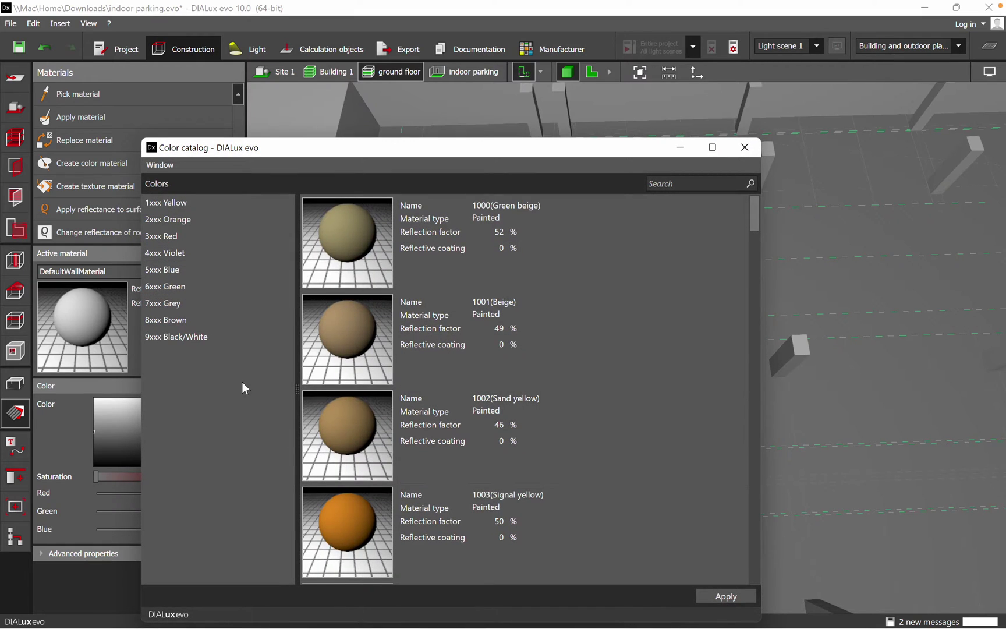
left_click(192, 339)
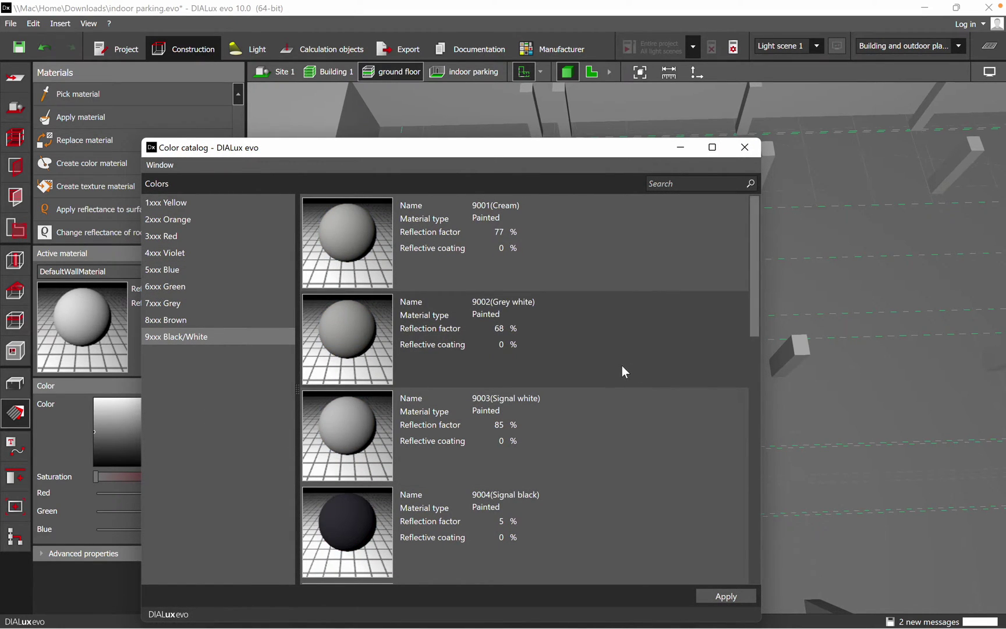
scroll(622, 367, "down", 5)
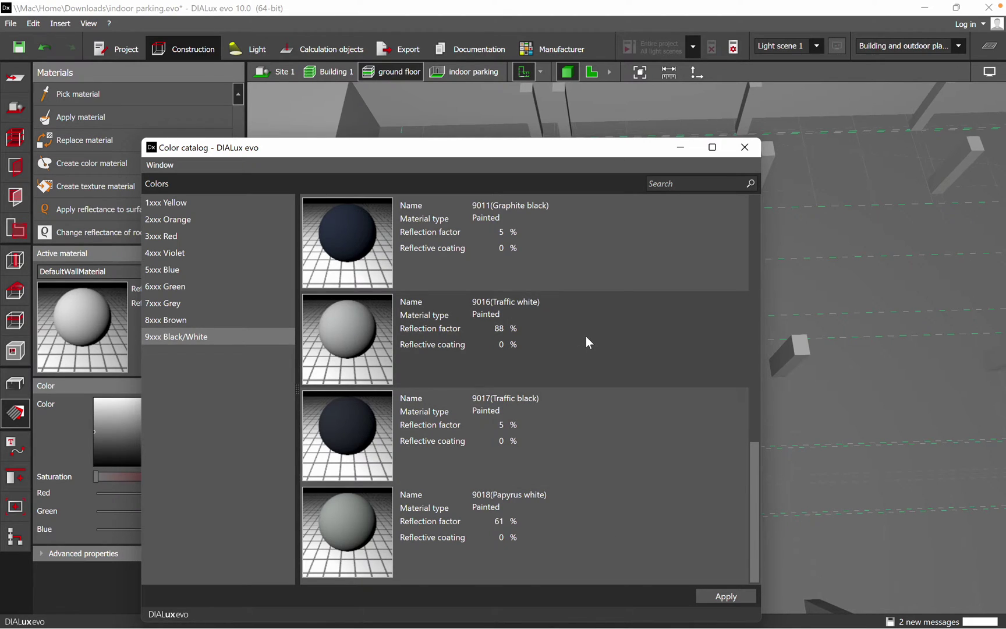
left_click(346, 333)
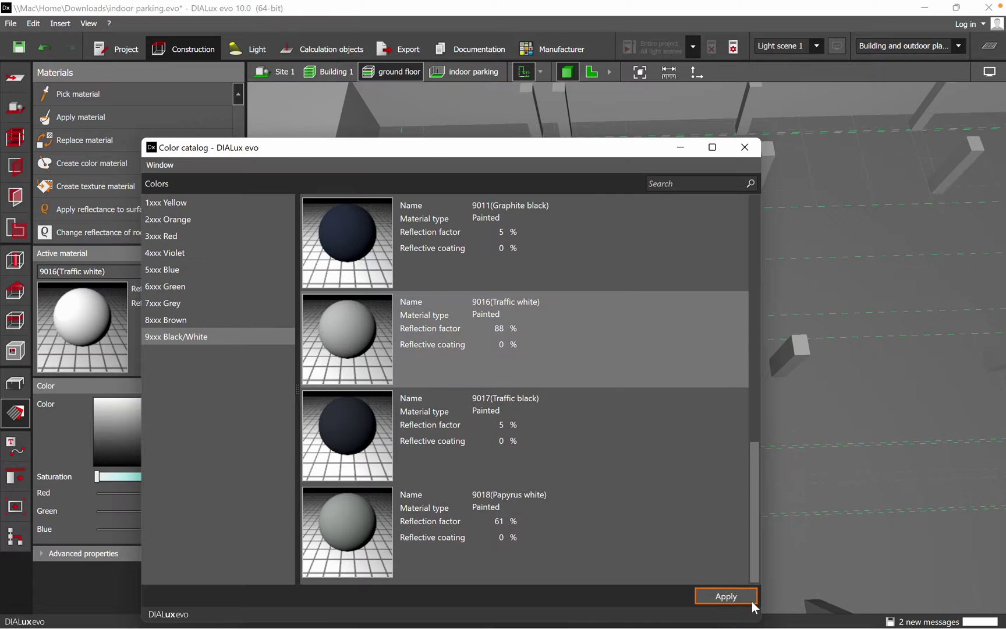
left_click(748, 597)
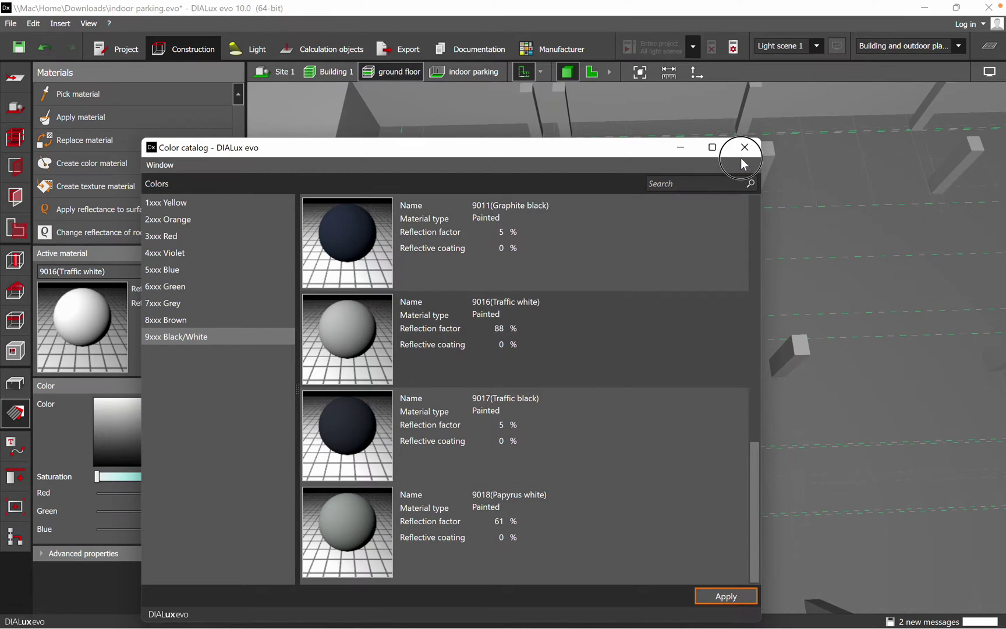
left_click(744, 148)
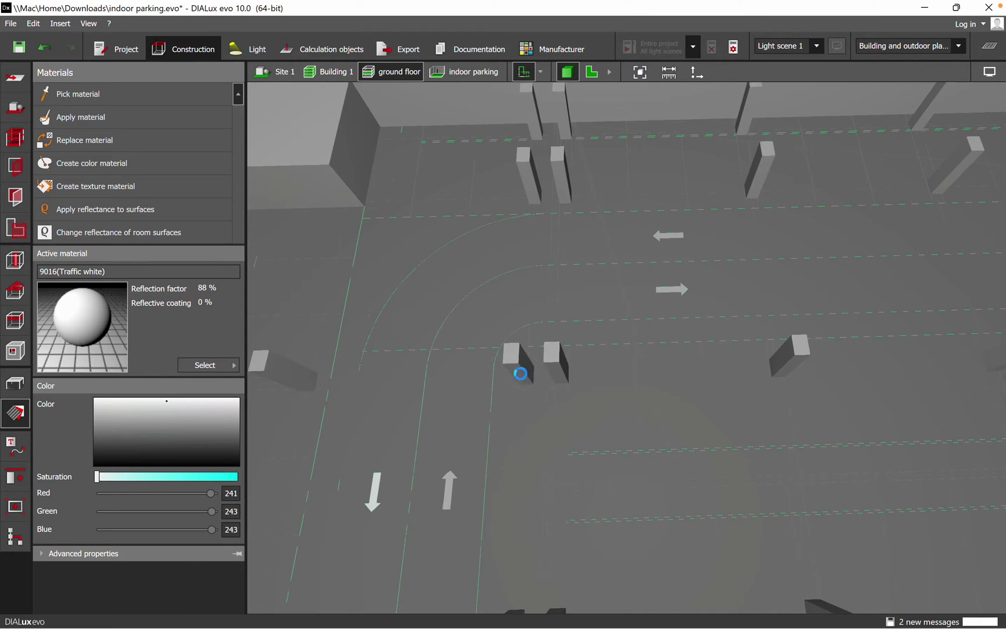
Step: Apply the Traffic white material to the five columns around the corner of the driving lanes and save the project
scroll(501, 434, "down", 3)
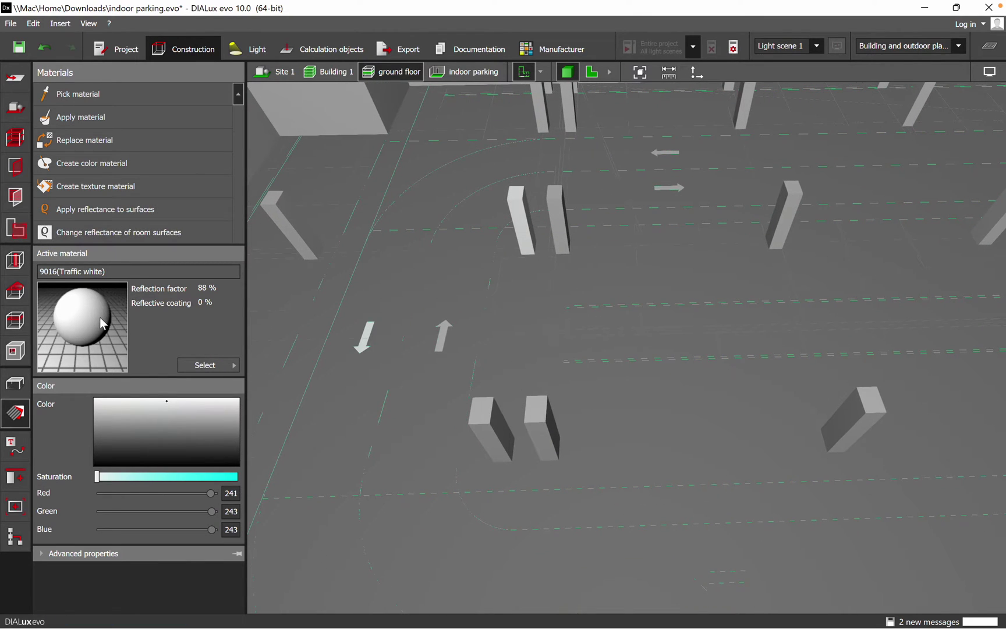
left_click(552, 247)
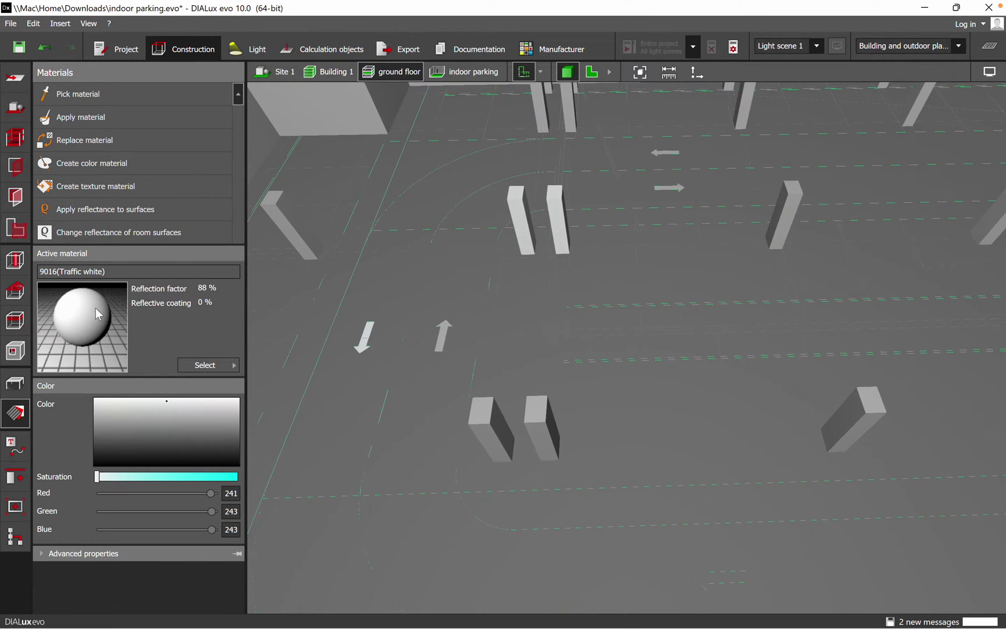
left_click(295, 241)
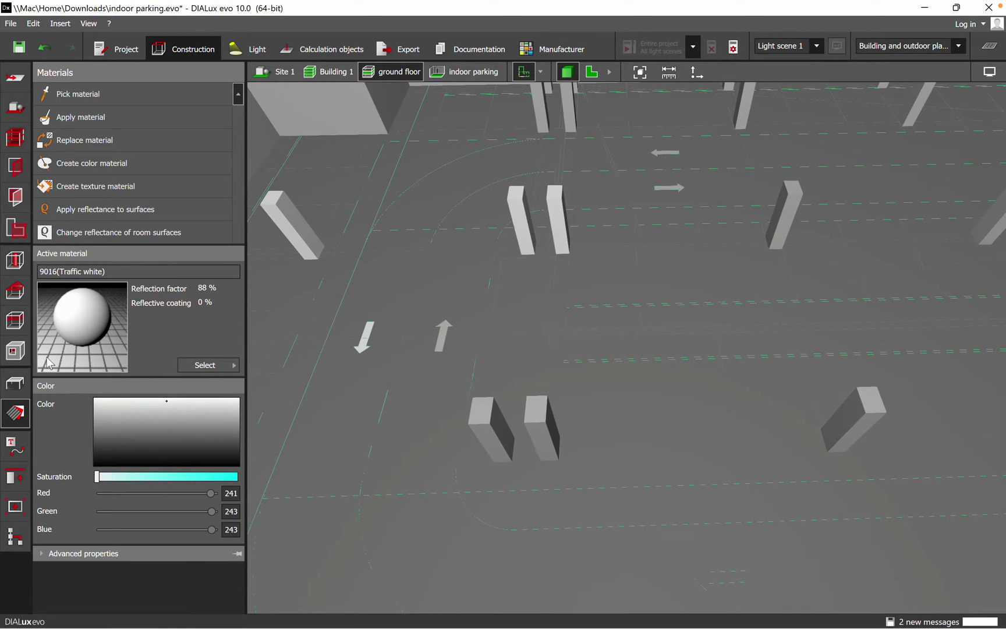
left_click(477, 433)
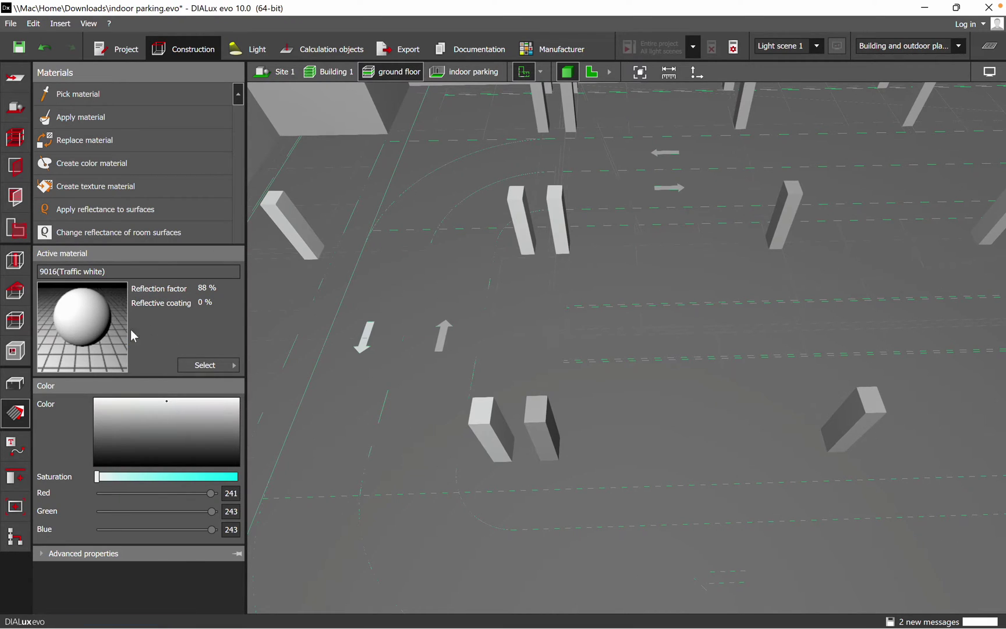
left_click(541, 438)
right_click_drag(573, 503, 602, 431)
scroll(621, 248, "up", 3)
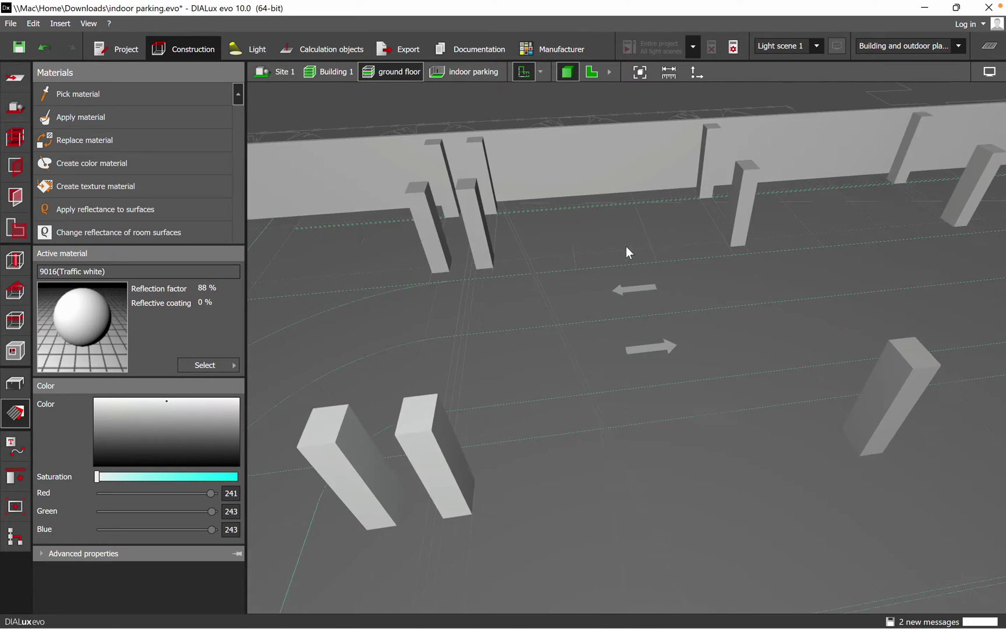
scroll(626, 246, "down", 1)
left_click(465, 346)
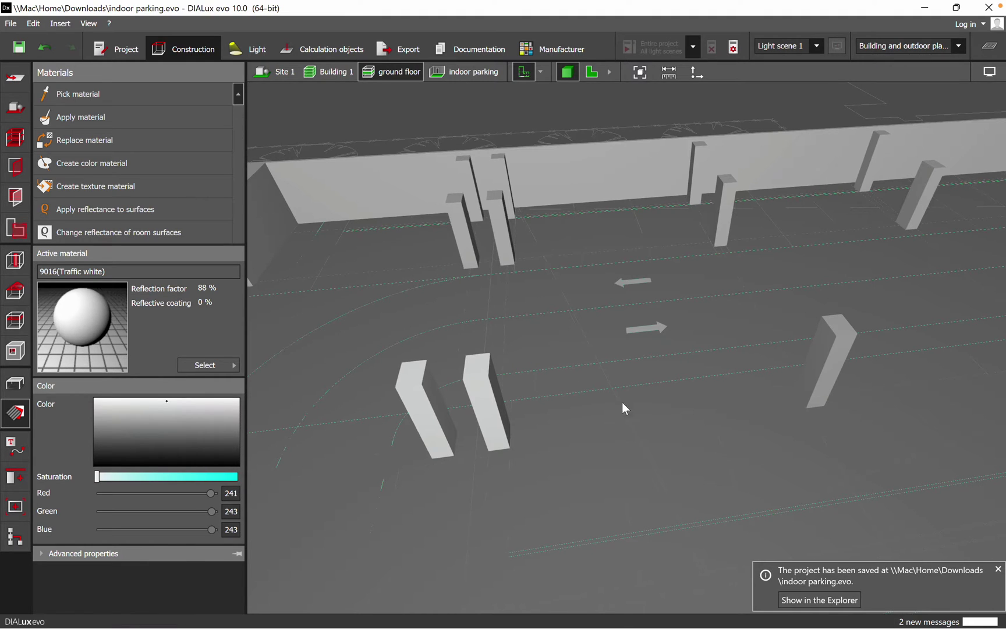
Step: Apply the Traffic white material to the left-pointing and right-pointing arrows in the two horizontal lanes
left_click_drag(622, 401, 569, 369)
scroll(568, 369, "up", 3)
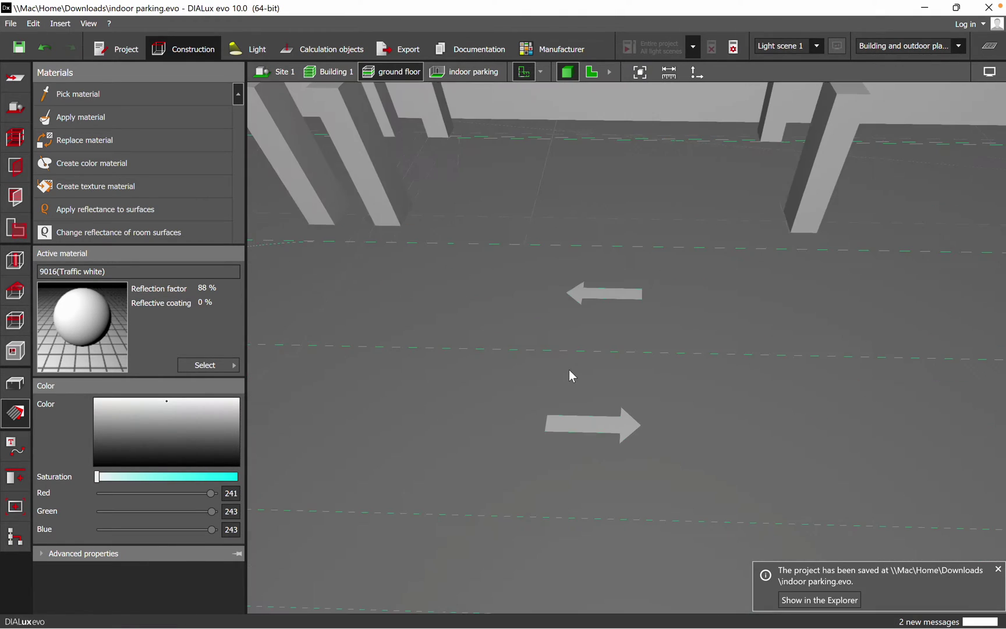
left_click_drag(165, 324, 591, 300)
left_click_drag(103, 329, 579, 424)
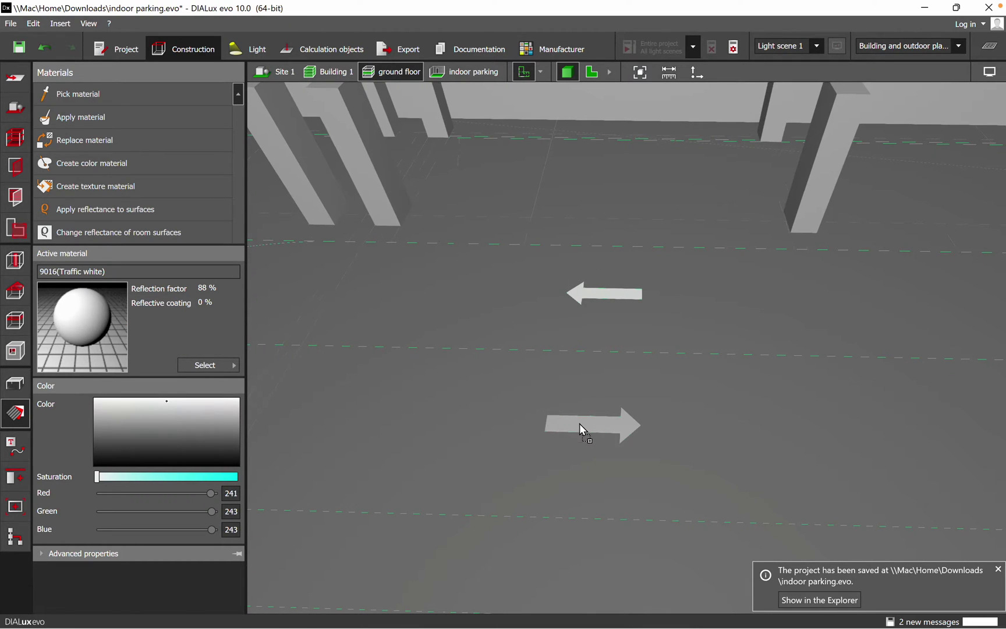
scroll(448, 268, "down", 5)
scroll(576, 401, "down", 3)
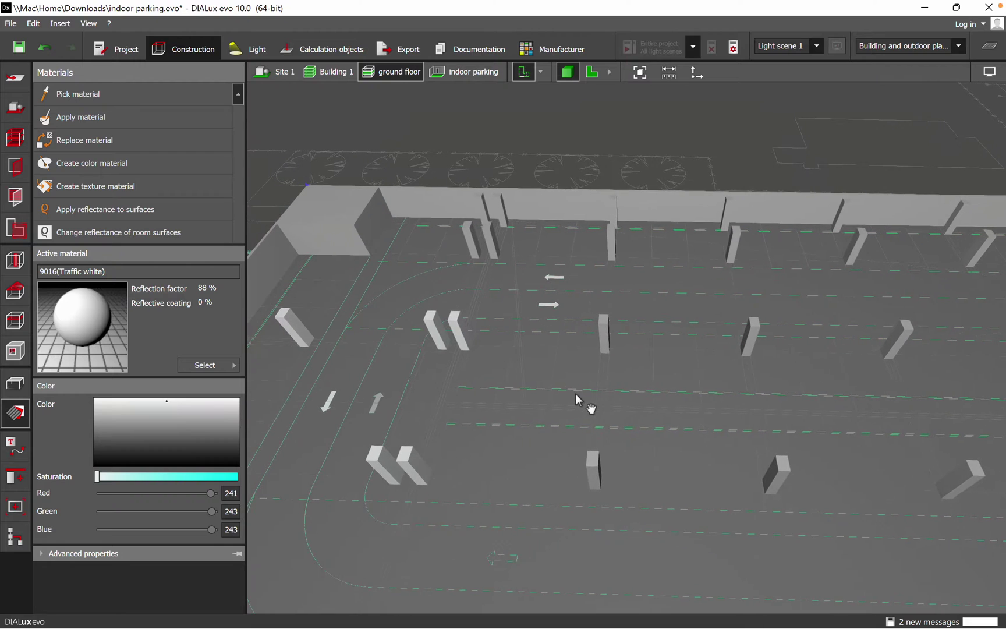
Step: Apply the Traffic white material to the upward-pointing arrow in the vertical lane
mouse_move(634, 405)
middle_mouse_down()
mouse_move(638, 391)
mouse_move(498, 363)
mouse_move(556, 375)
mouse_move(578, 393)
mouse_move(637, 385)
middle_mouse_up()
scroll(498, 363, "down", 1)
scroll(435, 346, "up", 2)
scroll(407, 367, "up", 3)
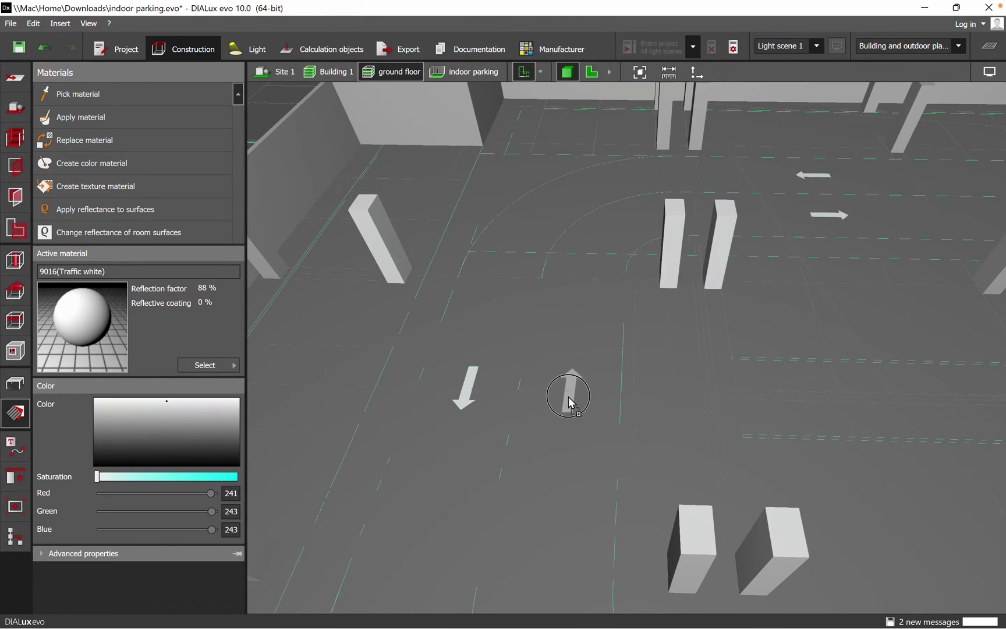
scroll(443, 353, "down", 2)
right_click_drag(657, 393, 655, 411)
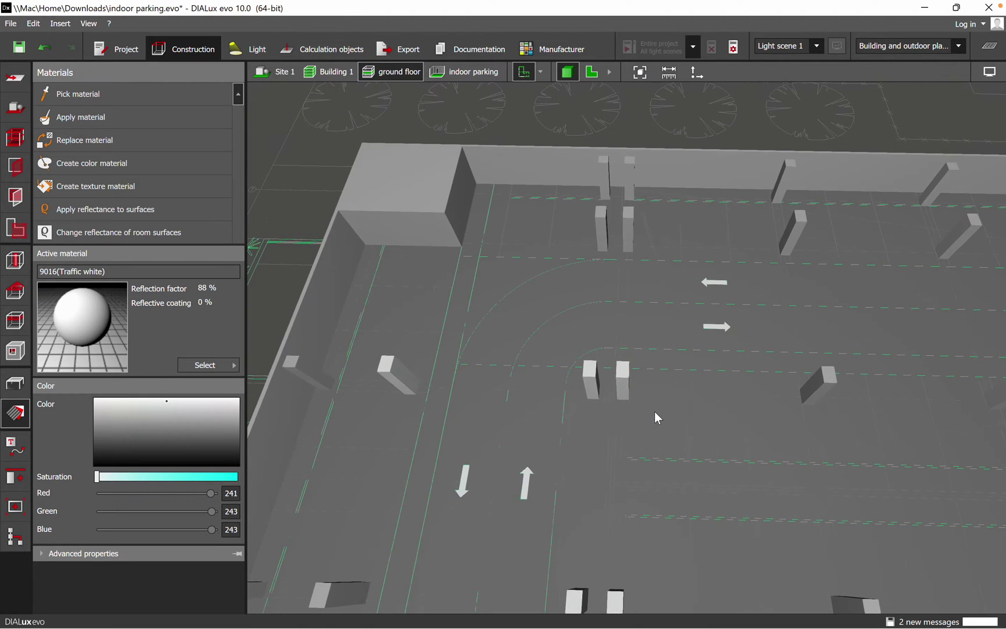
Step: Look over the arrow outlines across the parking floor in 3D and return to the floor plan at the right-pointing arrow
middle_click_drag(821, 411, 605, 356)
scroll(605, 356, "down", 2)
middle_click_drag(758, 397, 578, 369)
scroll(578, 368, "down", 1)
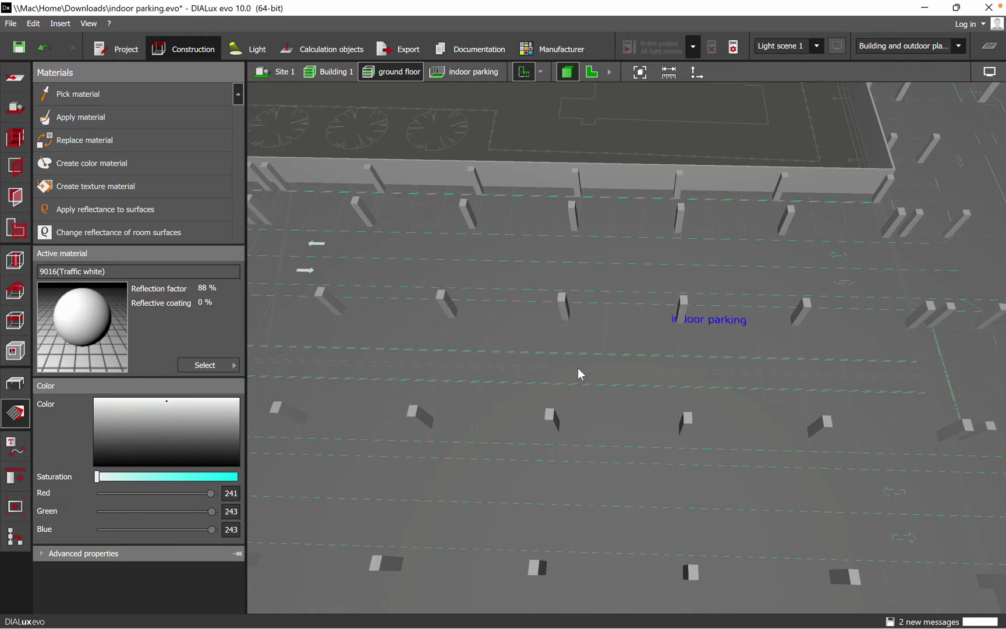
scroll(574, 317, "down", 2)
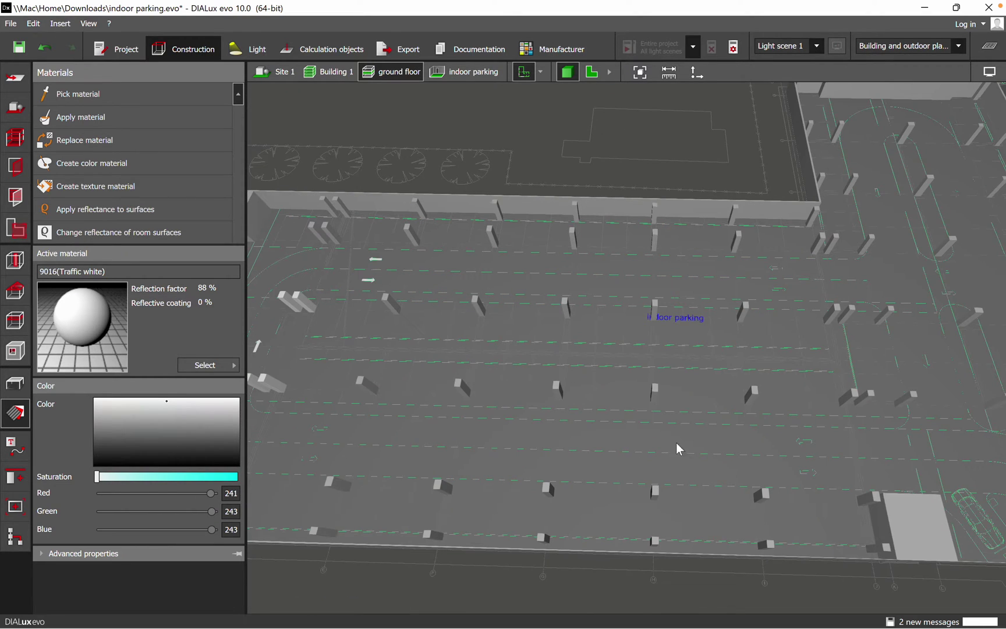
scroll(600, 395, "down", 3)
scroll(558, 252, "up", 6)
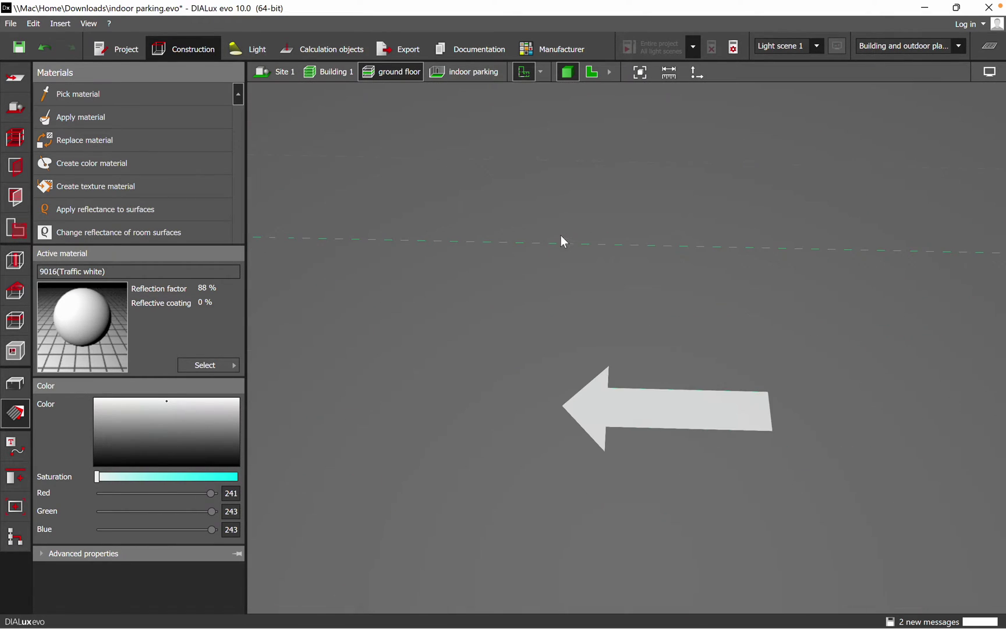
scroll(521, 245, "down", 4)
left_click(590, 74)
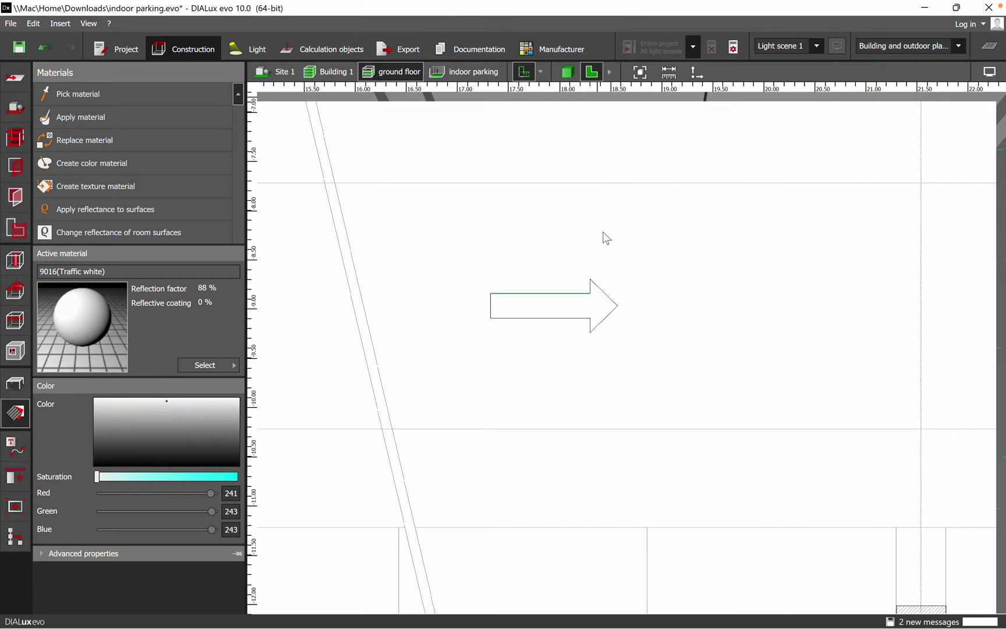
Step: Select the left-pointing and right-pointing arrow elements in the two upper horizontal lanes together and copy them
left_click(550, 299)
scroll(536, 243, "down", 3)
middle_click_drag(568, 216, 571, 269)
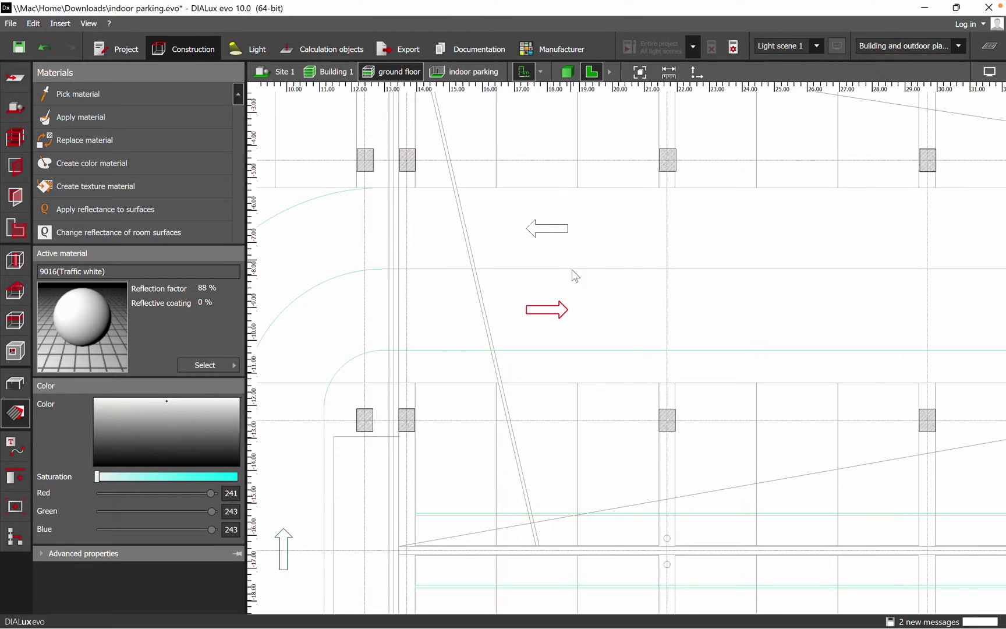
scroll(555, 254, "up", 2)
left_click(538, 231)
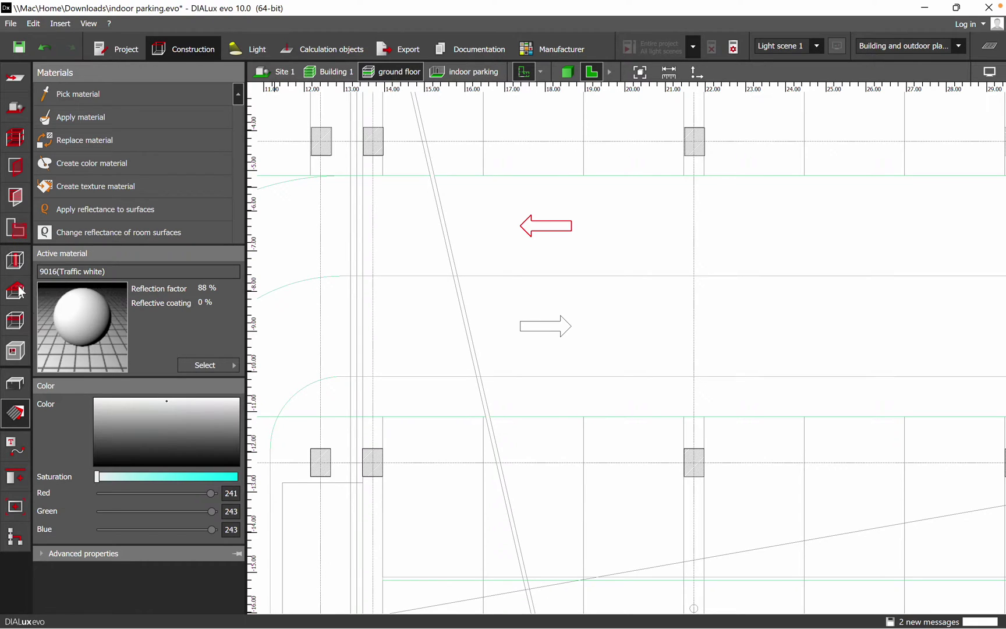
left_click(16, 262)
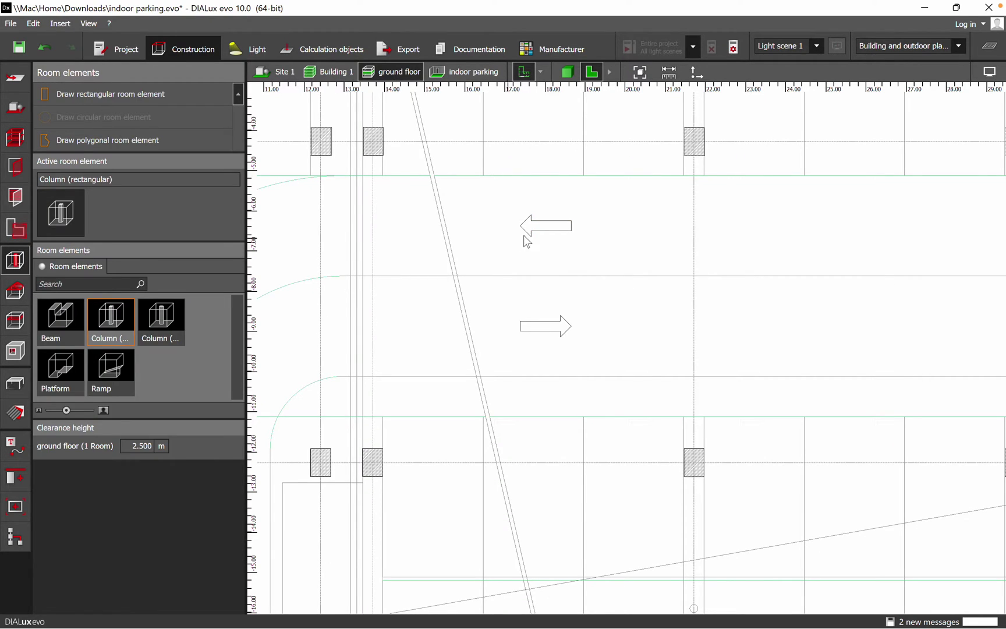
left_click(539, 230)
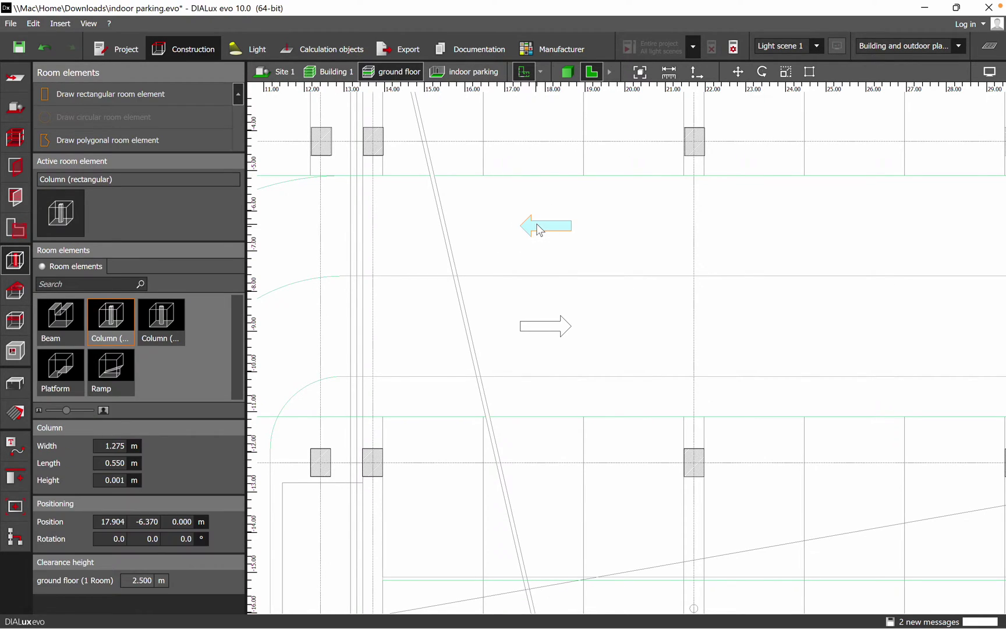
left_click(532, 332, "ctrl")
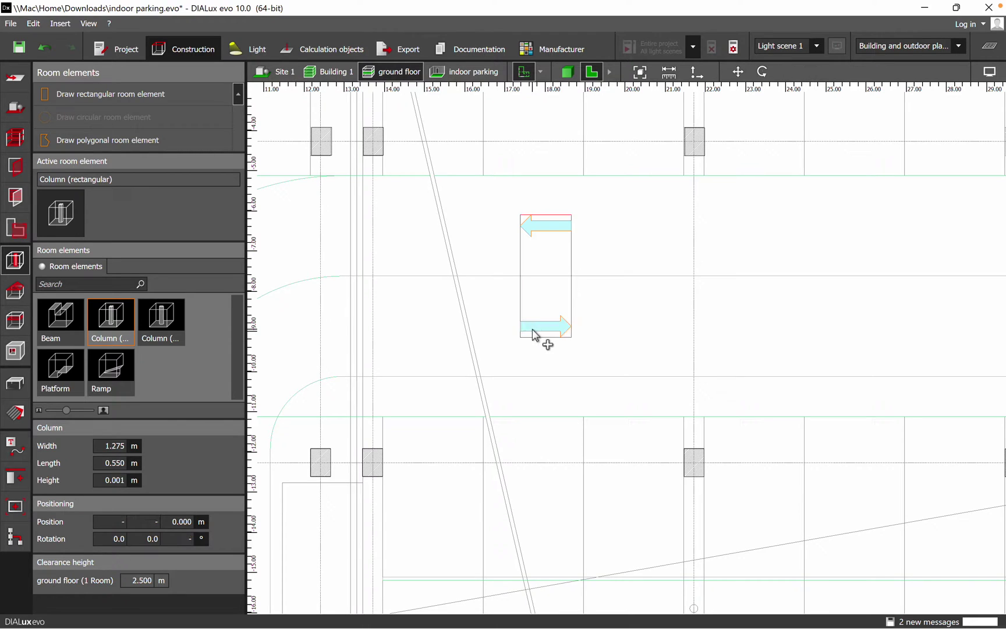
right_click(551, 278)
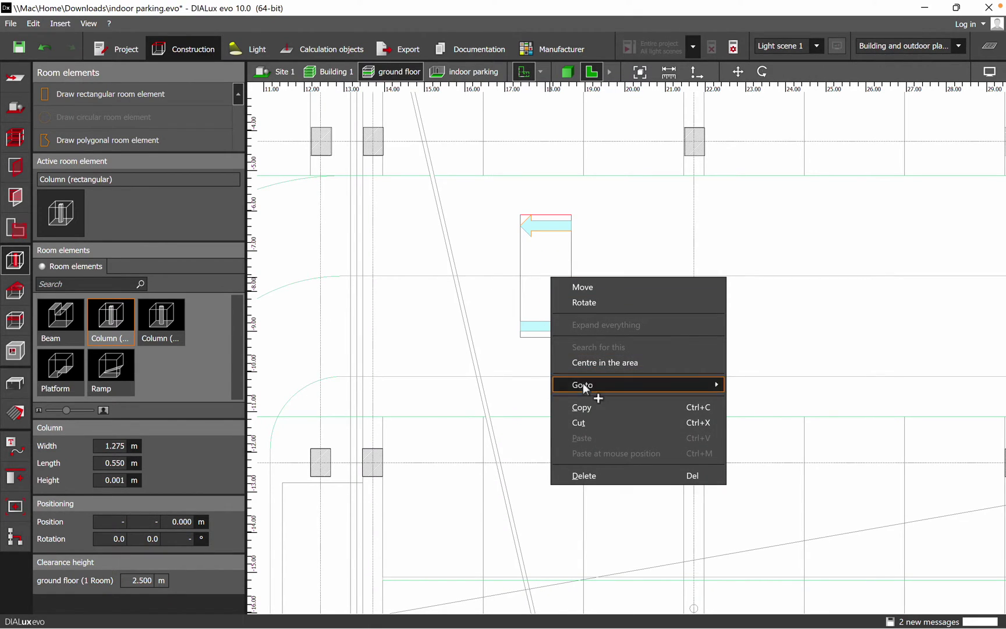
left_click(582, 410)
Step: Paste the copied arrow pair over the matching arrow outlines at the far right end of the same two lanes
scroll(462, 318, "down", 4)
scroll(812, 343, "down", 2)
mouse_move(812, 343)
middle_mouse_down()
mouse_move(535, 356)
mouse_move(785, 357)
mouse_move(603, 357)
middle_mouse_up()
scroll(838, 345, "up", 1)
scroll(548, 351, "down", 3)
scroll(669, 332, "up", 7)
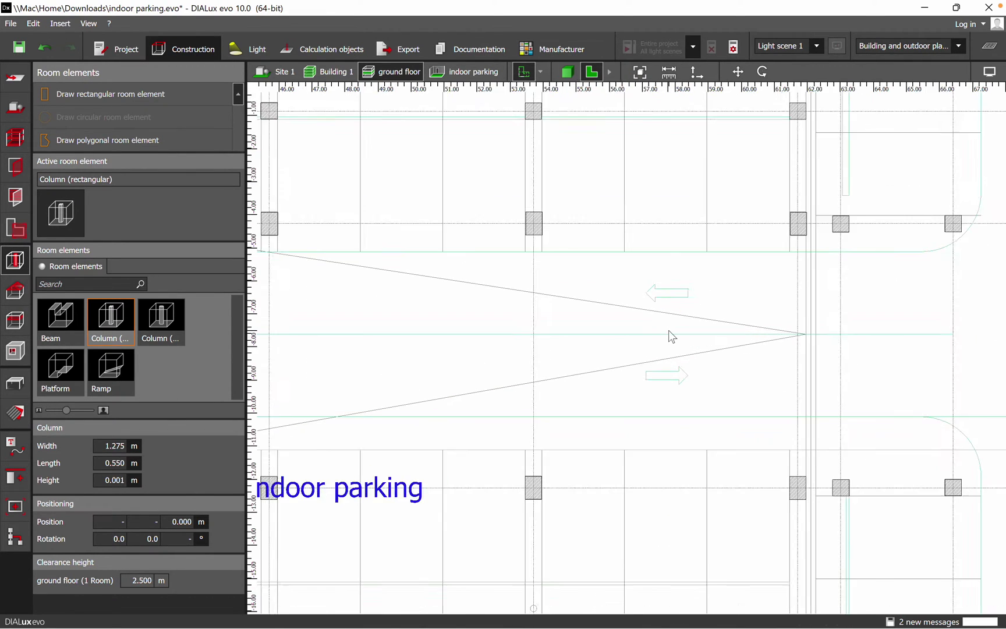
right_click(669, 334)
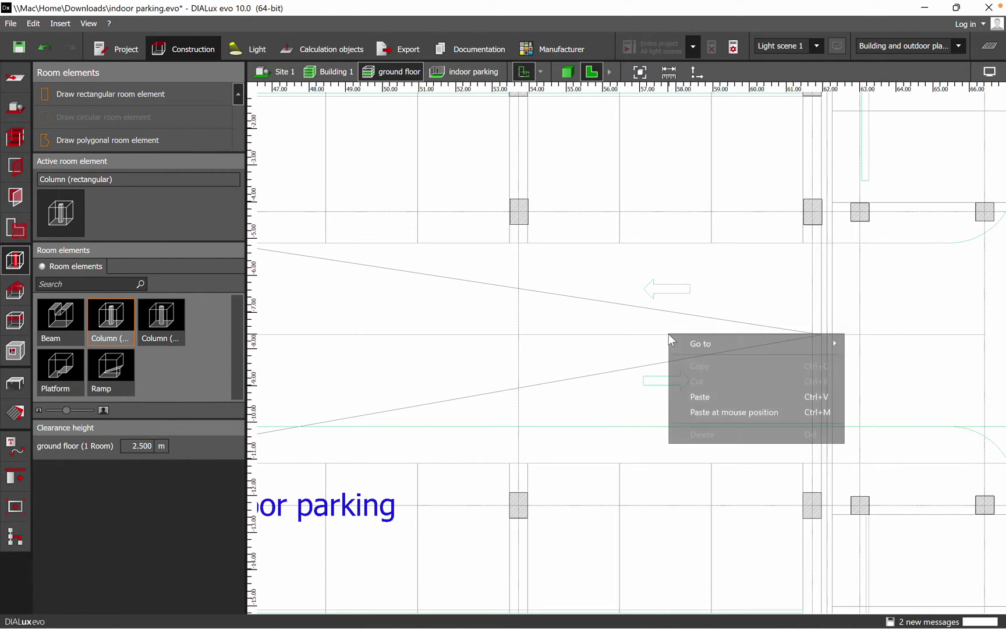
left_click(710, 407)
Step: Move the pasted arrow pair so both arrows line up exactly with the arrow outlines of the plan, then deselect it
scroll(694, 348, "up", 3)
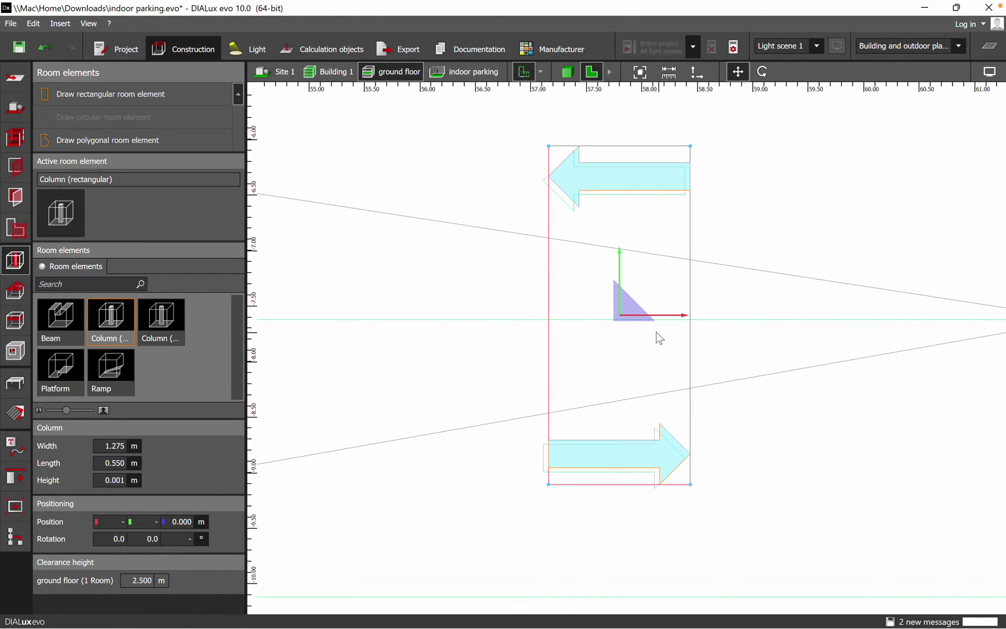
left_click_drag(618, 318, 620, 322)
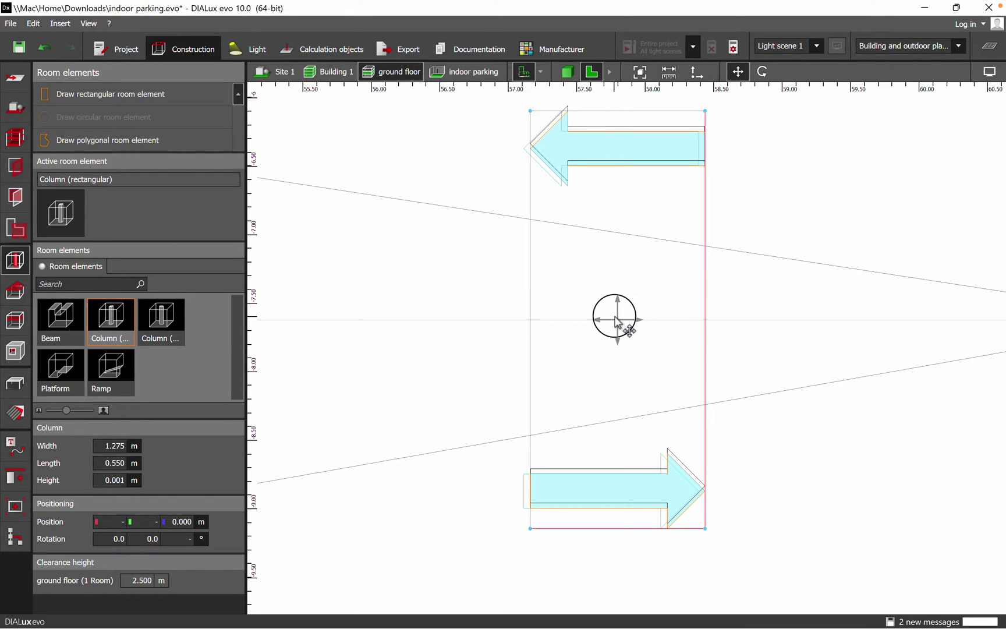
left_click_drag(616, 324, 615, 324)
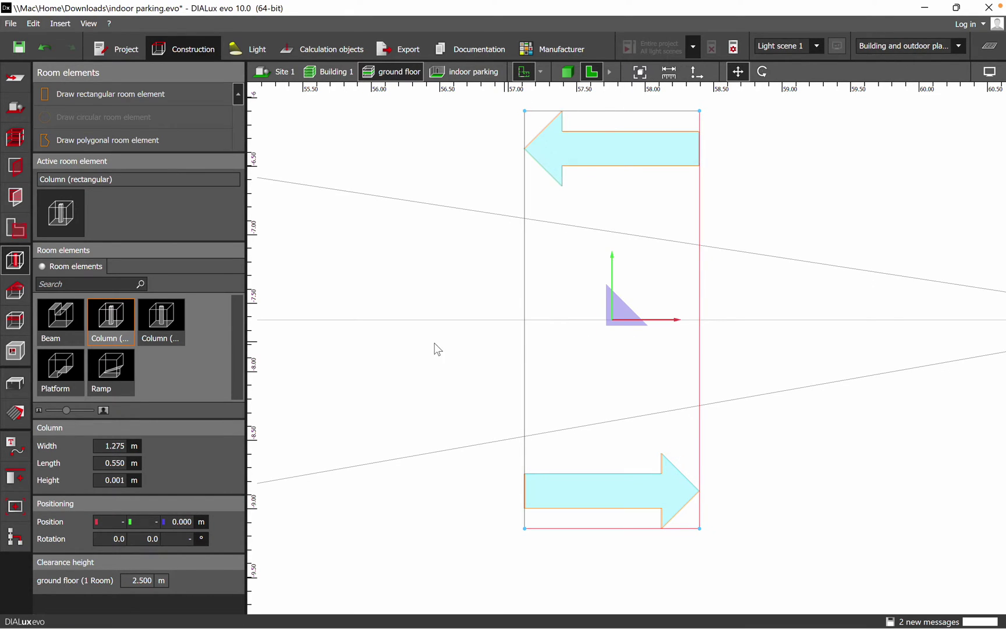
left_click(420, 343)
Step: Look over the arrows across the whole parking floor in plan and 3D, up to the car outlines by the exit lanes
scroll(507, 289, "down", 5)
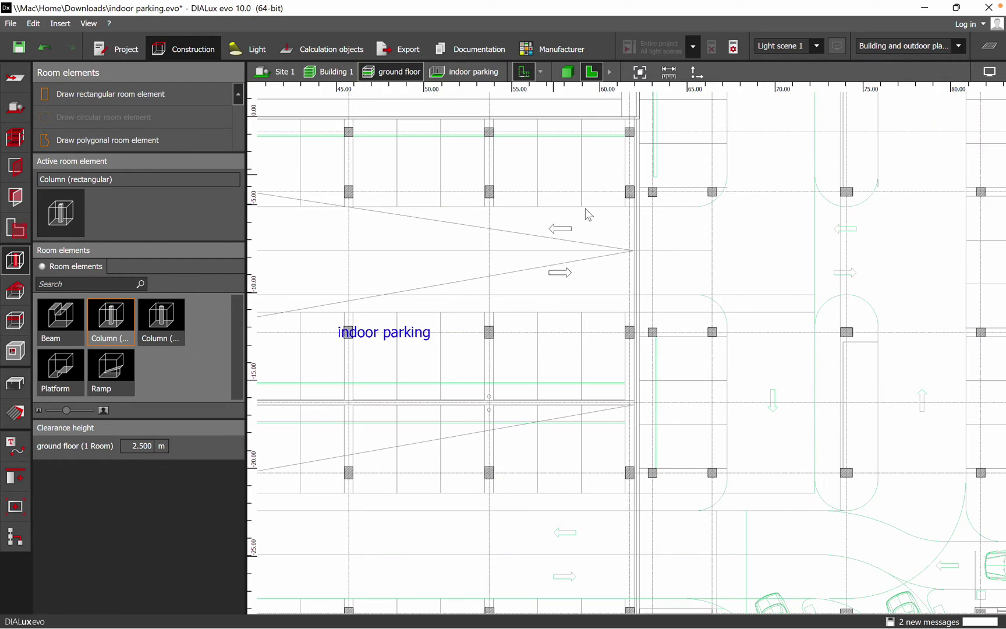
scroll(553, 272, "down", 2)
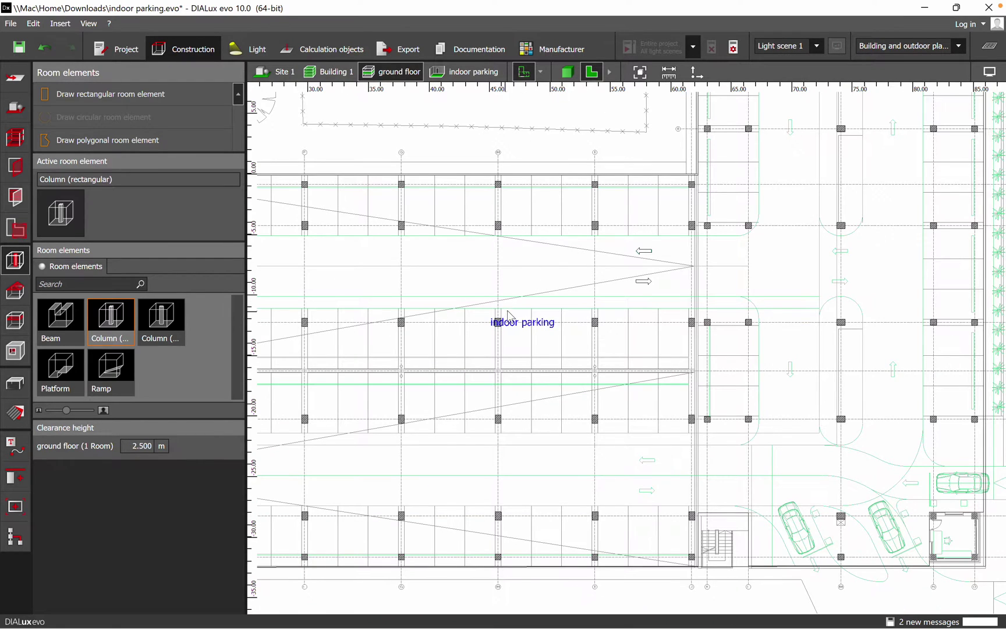
middle_click_drag(508, 316, 703, 325)
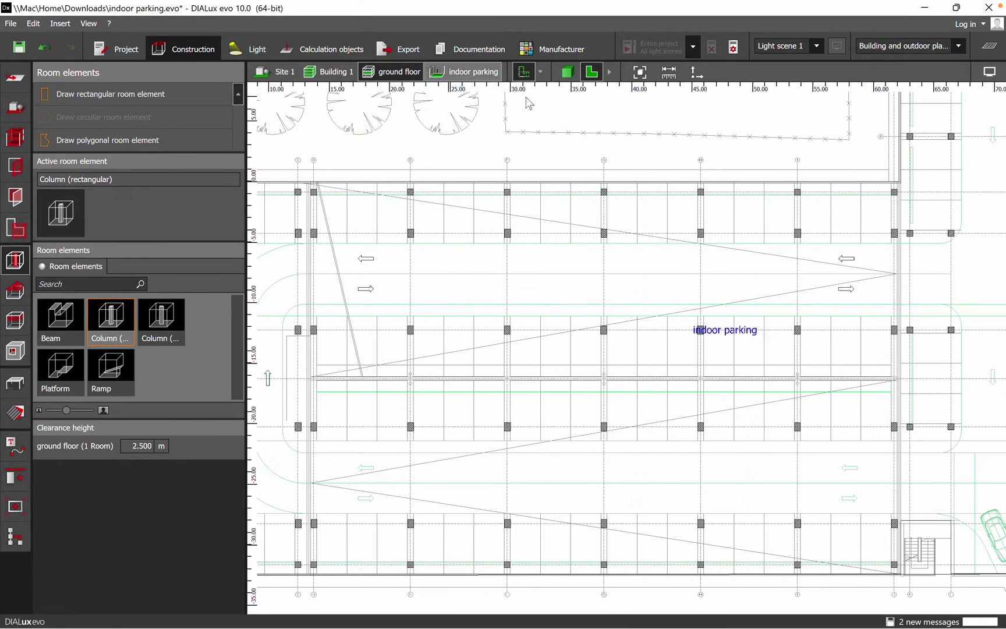
left_click(566, 73)
scroll(564, 366, "down", 5)
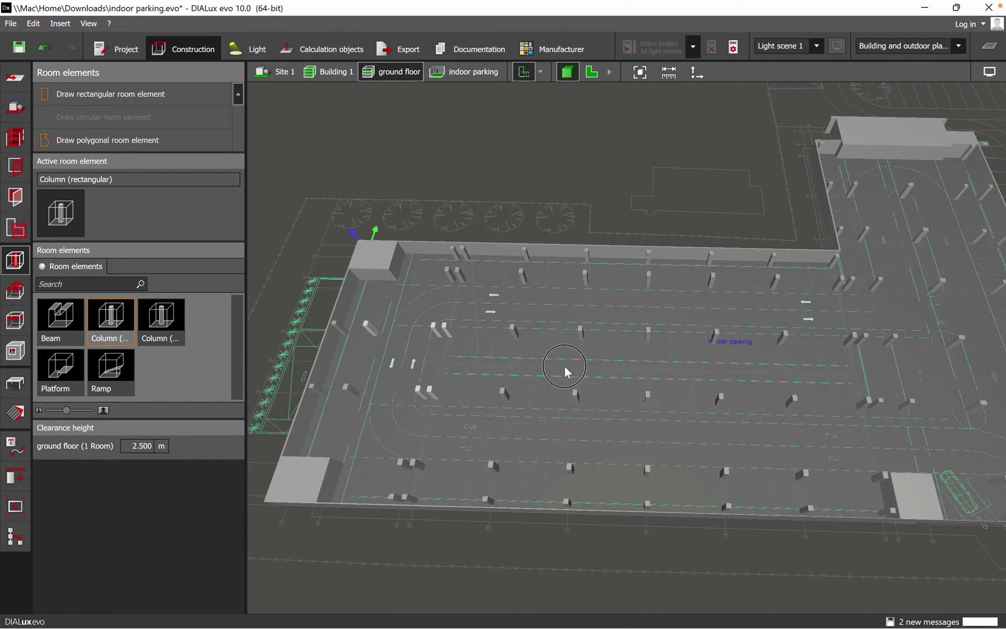
right_click_drag(564, 366, 566, 380)
middle_click_drag(702, 417, 514, 355)
scroll(667, 472, "up", 6)
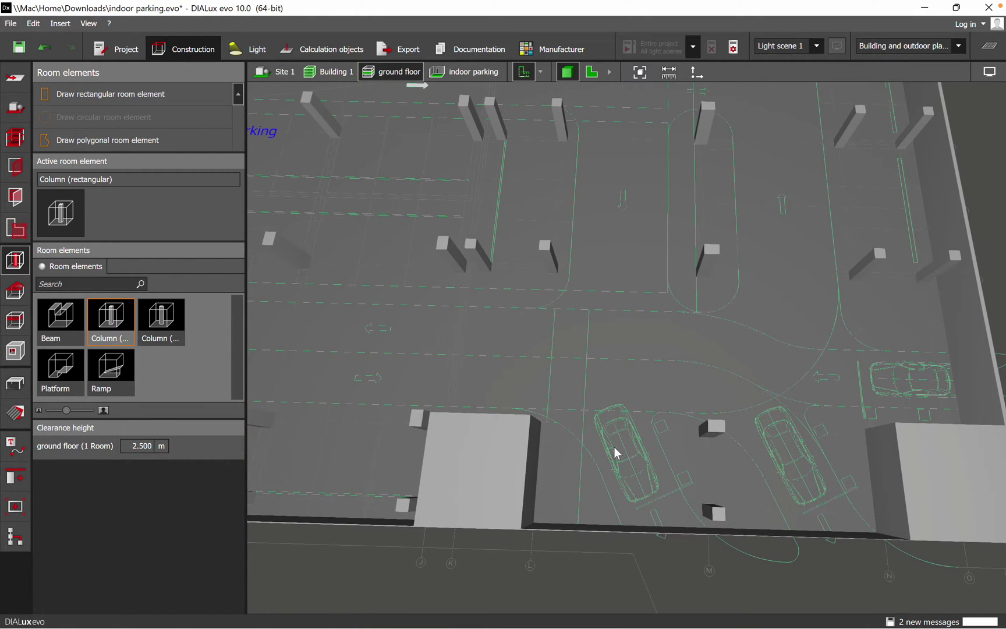
Step: Open the DIALux object catalog for furniture and objects
left_click(20, 396)
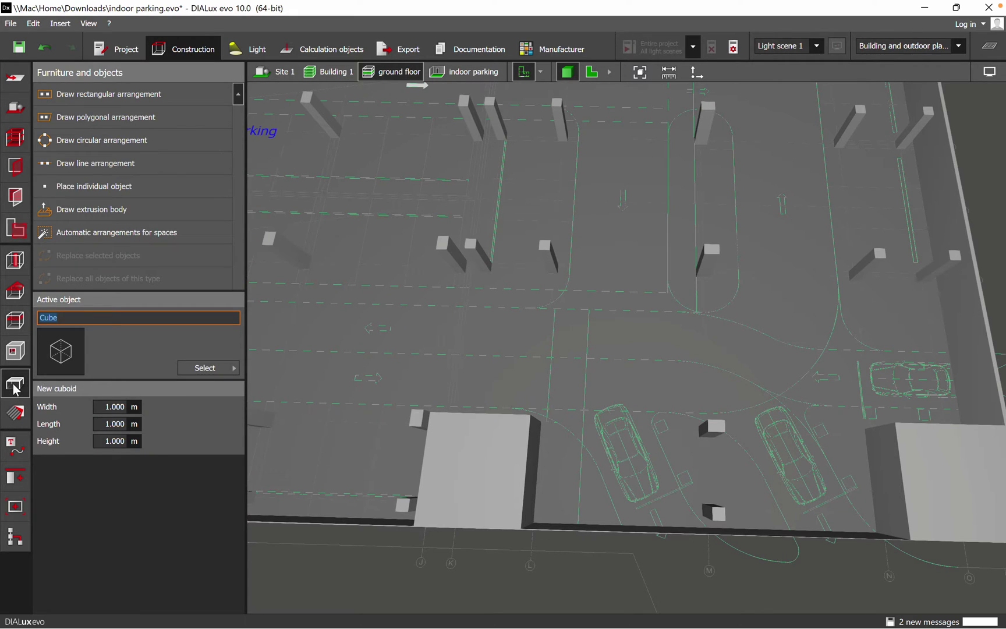
left_click(225, 367)
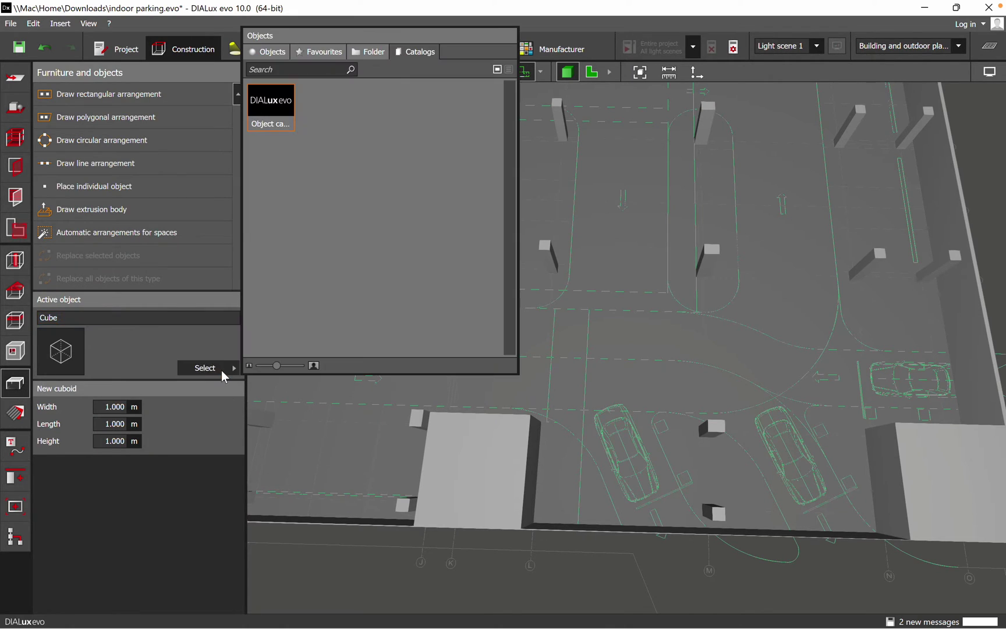
left_click(271, 105)
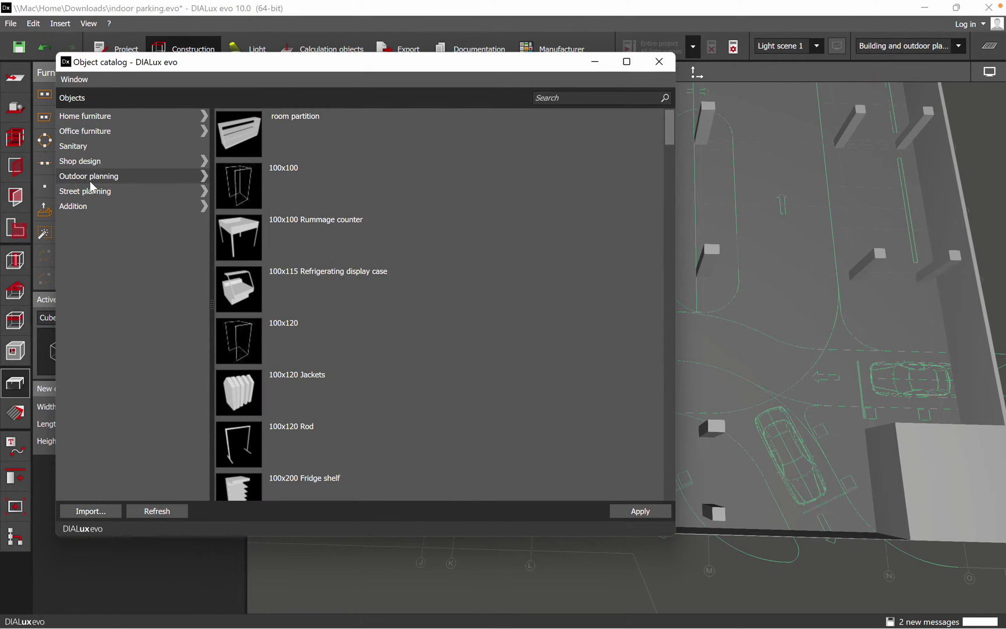
Step: Look through the Outdoor planning objects and their Street furniture group in the catalog for a suitable vehicle
left_click(110, 177)
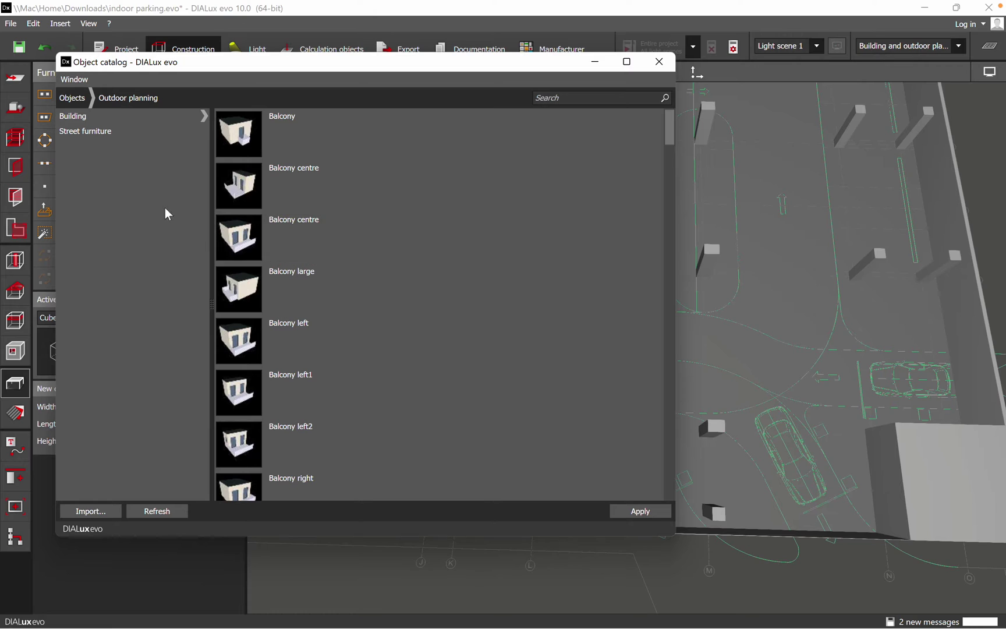
scroll(390, 272, "down", 10)
scroll(393, 277, "down", 20)
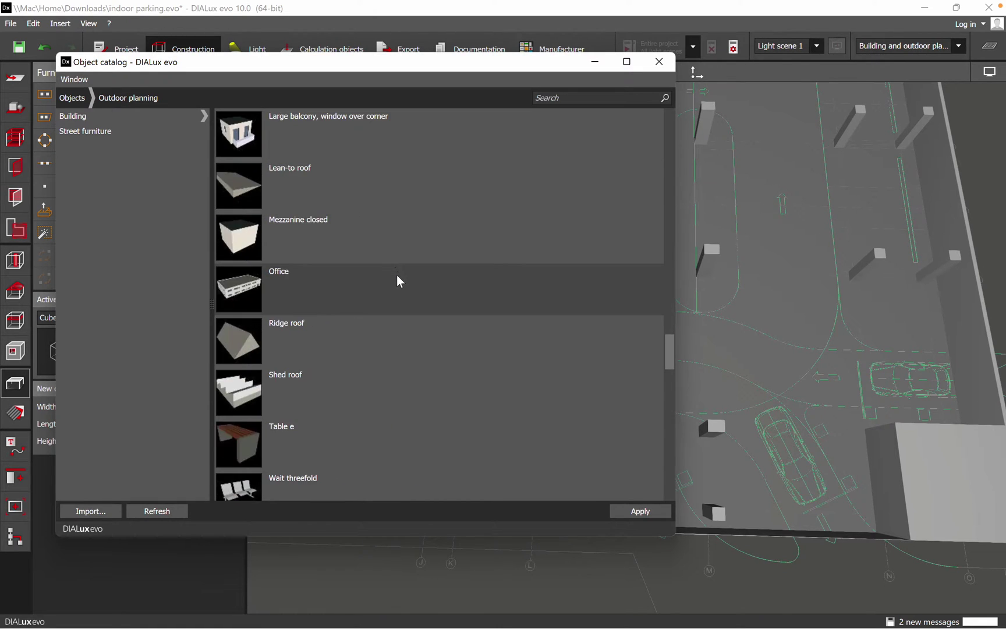
left_click(84, 132)
scroll(406, 288, "up", 5)
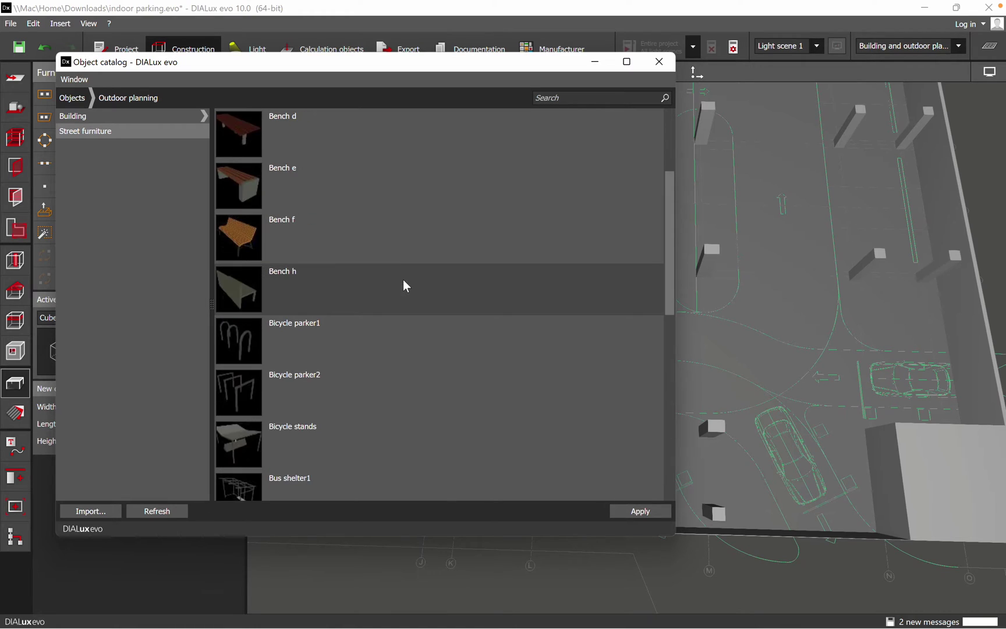
scroll(406, 288, "down", 6)
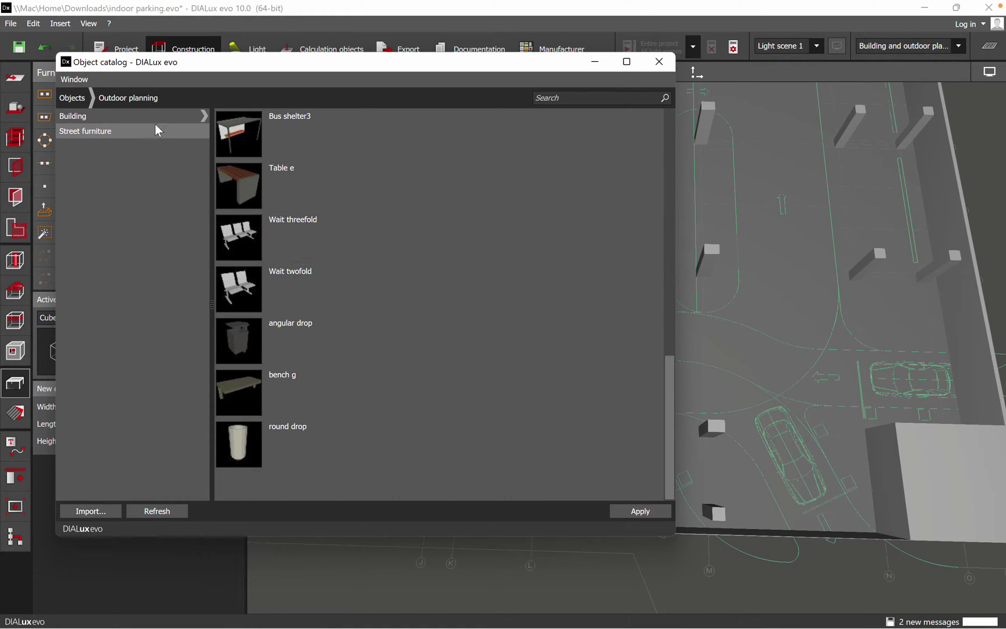
left_click(116, 97)
left_click(65, 100)
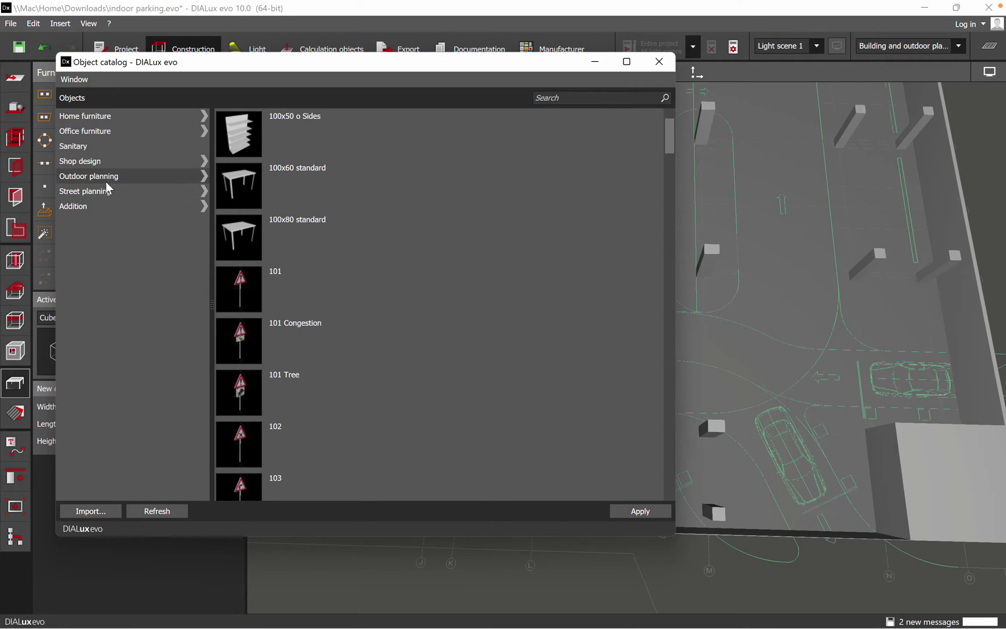
scroll(377, 321, "down", 5)
scroll(380, 326, "down", 3)
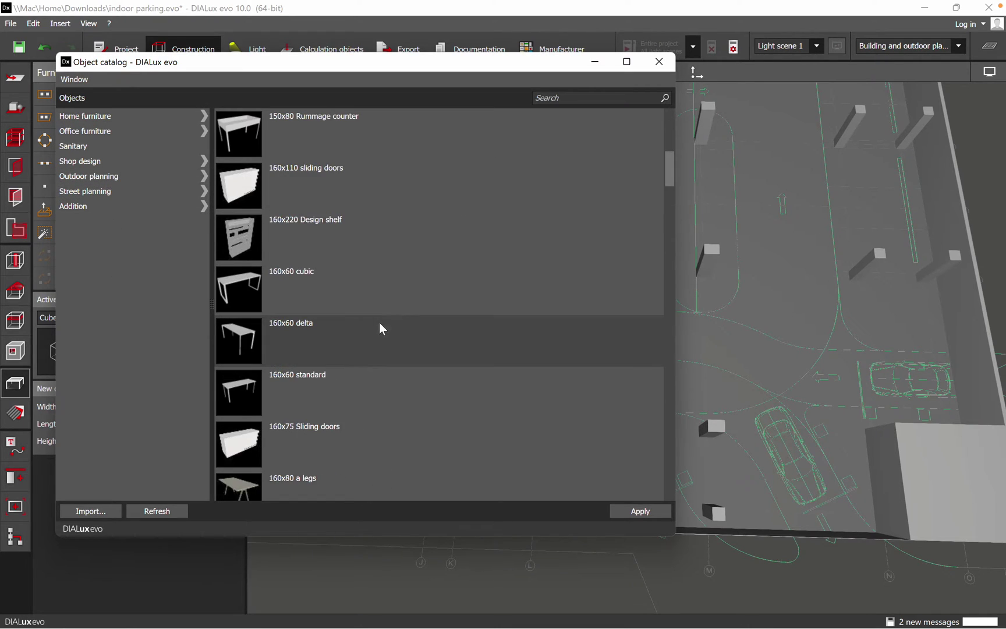
left_click(92, 175)
scroll(416, 338, "down", 5)
scroll(417, 337, "down", 3)
scroll(423, 341, "up", 10)
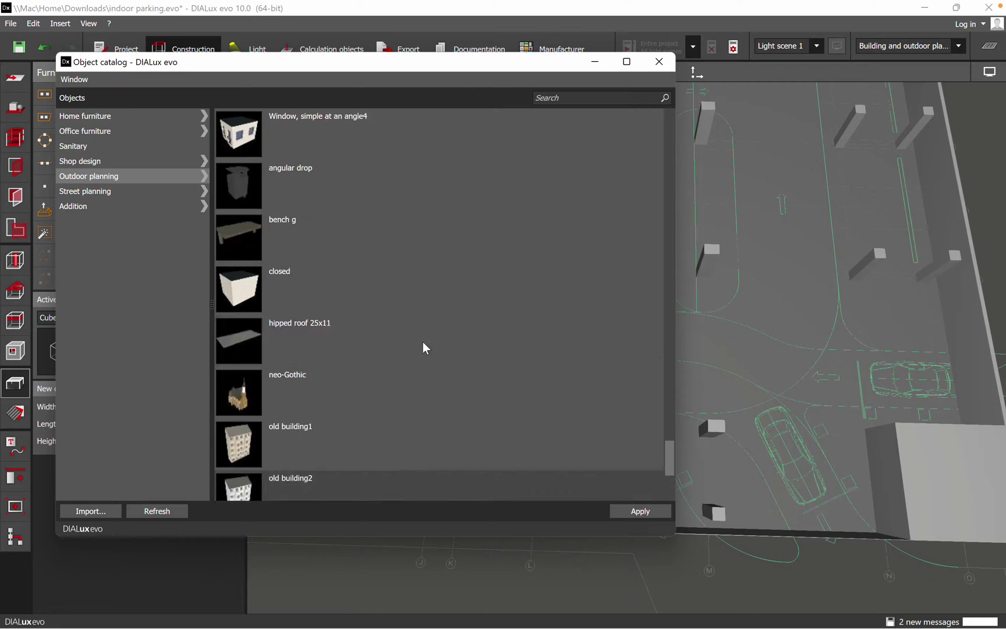
scroll(426, 343, "up", 12)
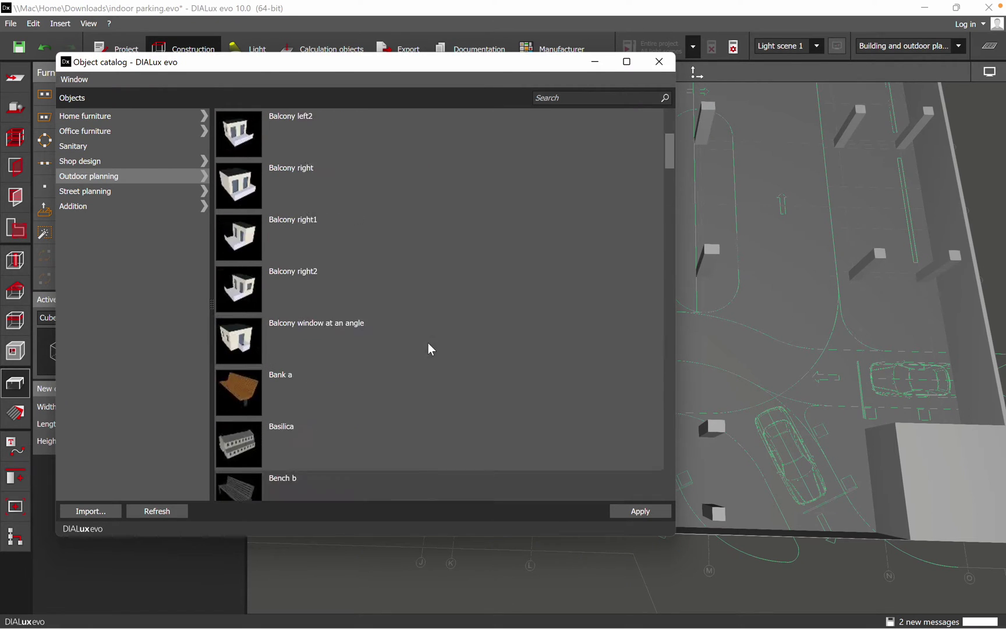
Step: Insert the Car beige object from the Street planning category onto the slanted car outline beside the lower-right corner room
left_click(112, 192)
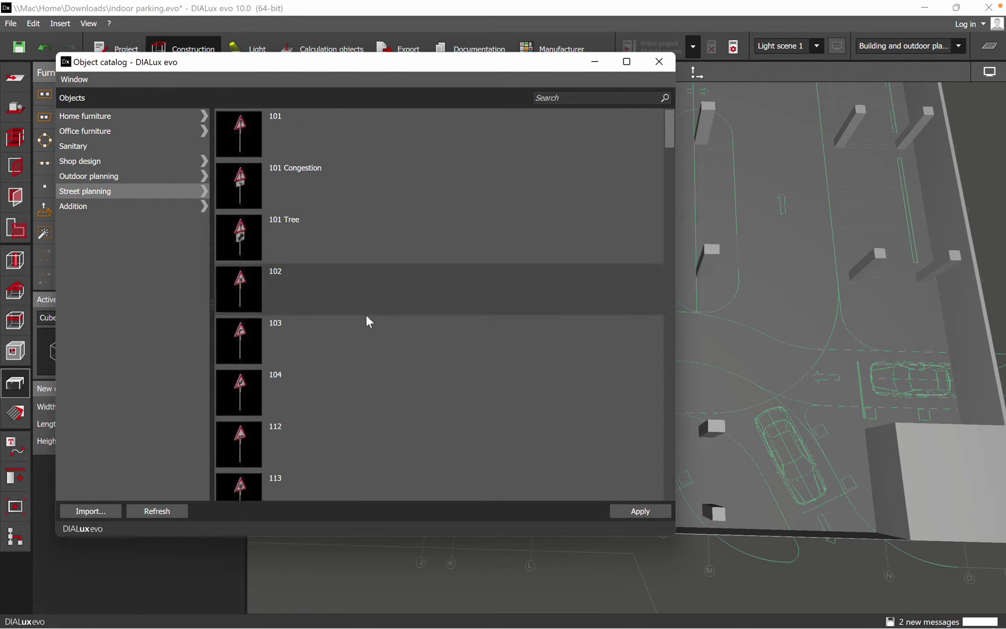
scroll(429, 349, "down", 10)
scroll(431, 358, "down", 8)
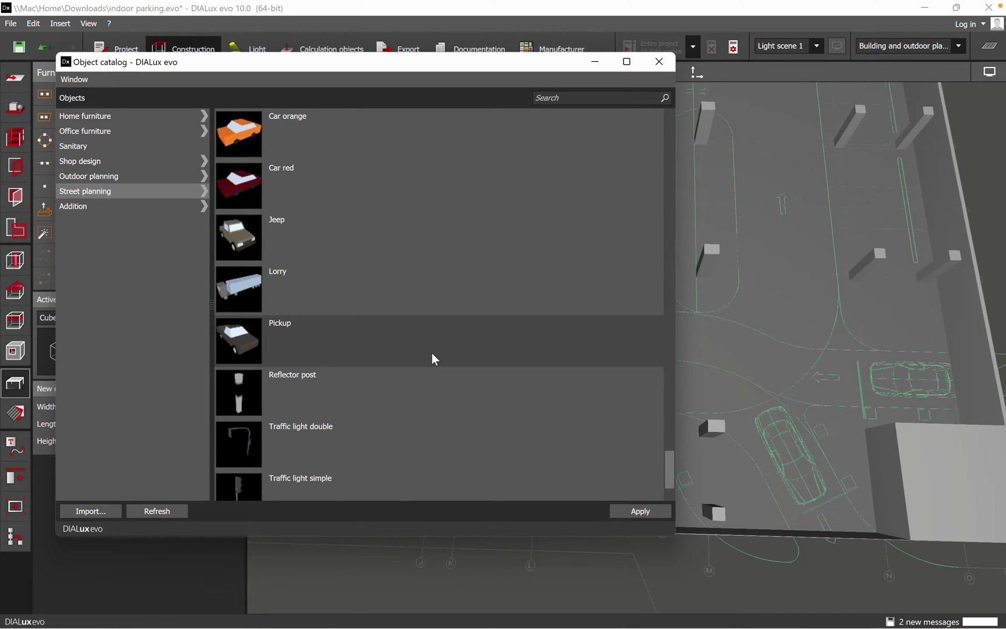
scroll(407, 328, "up", 3)
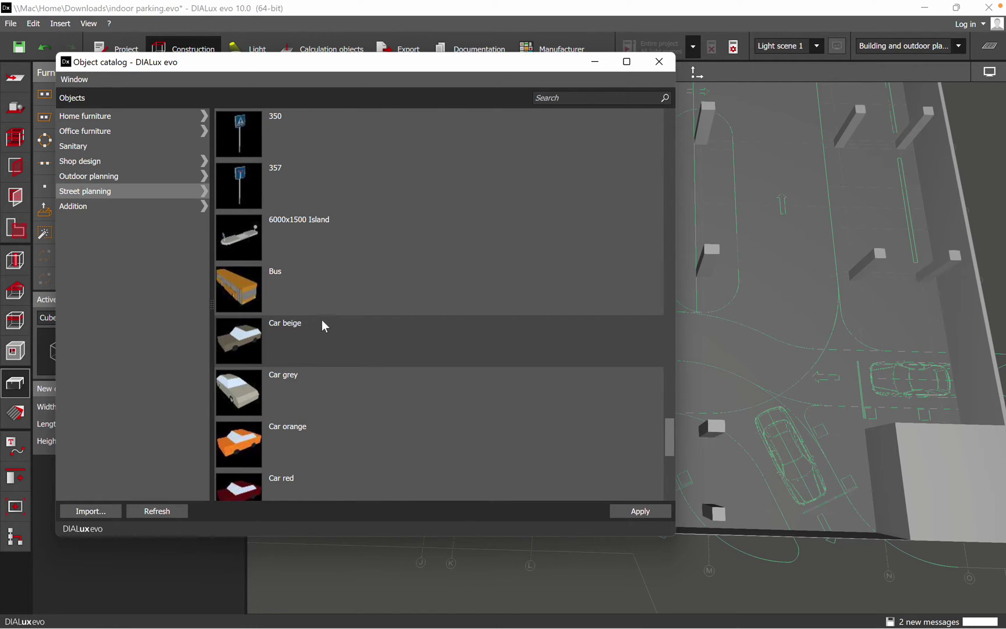
left_click_drag(250, 342, 783, 452)
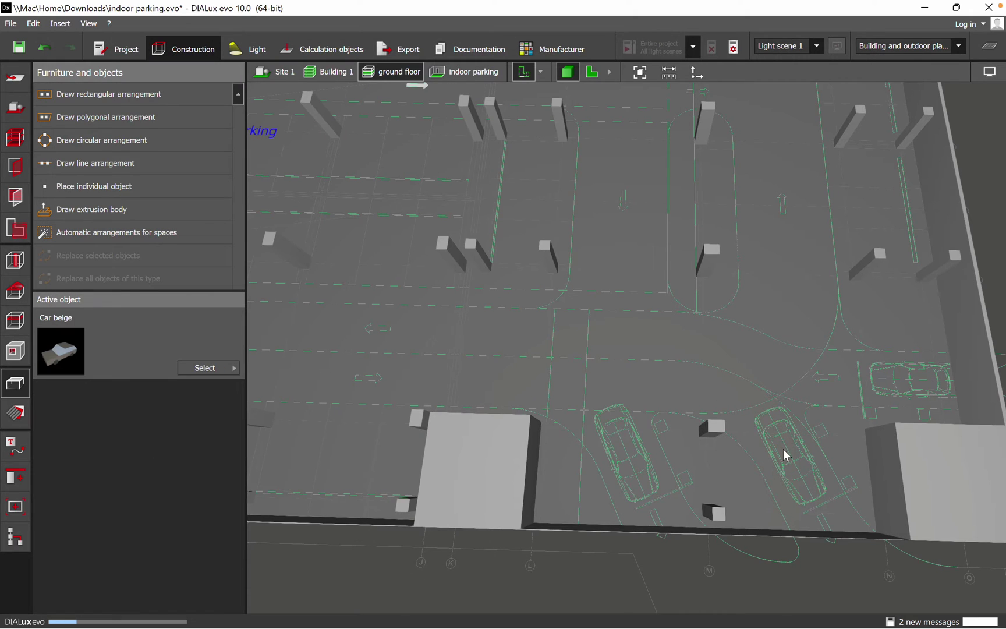
Step: Rotate the inserted beige car in plan view to about 115° so it matches the slanted outline beneath it
middle_click_drag(680, 423, 568, 337)
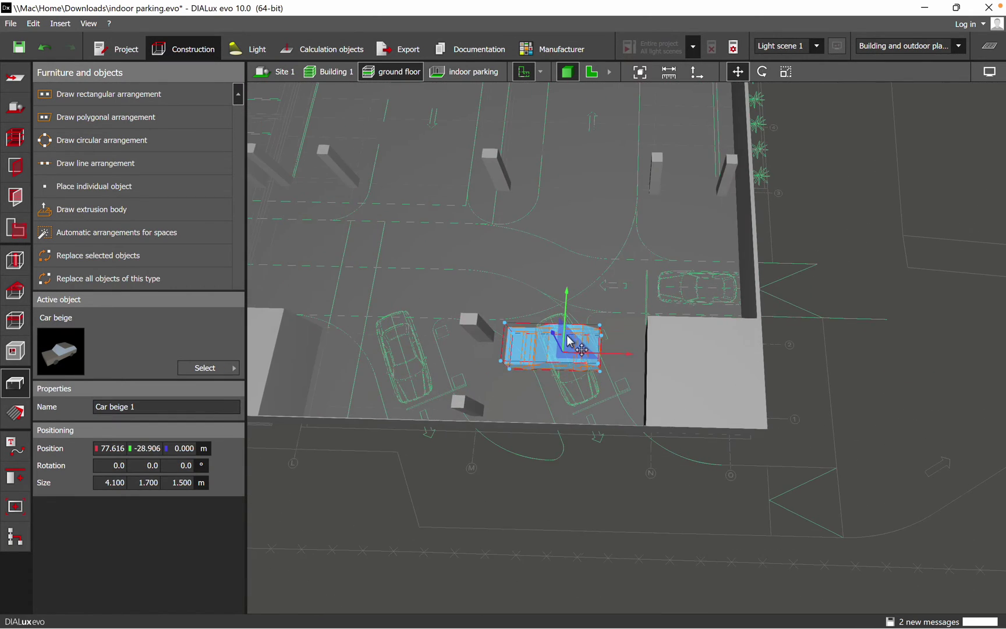
scroll(597, 353, "up", 3)
right_click(511, 352)
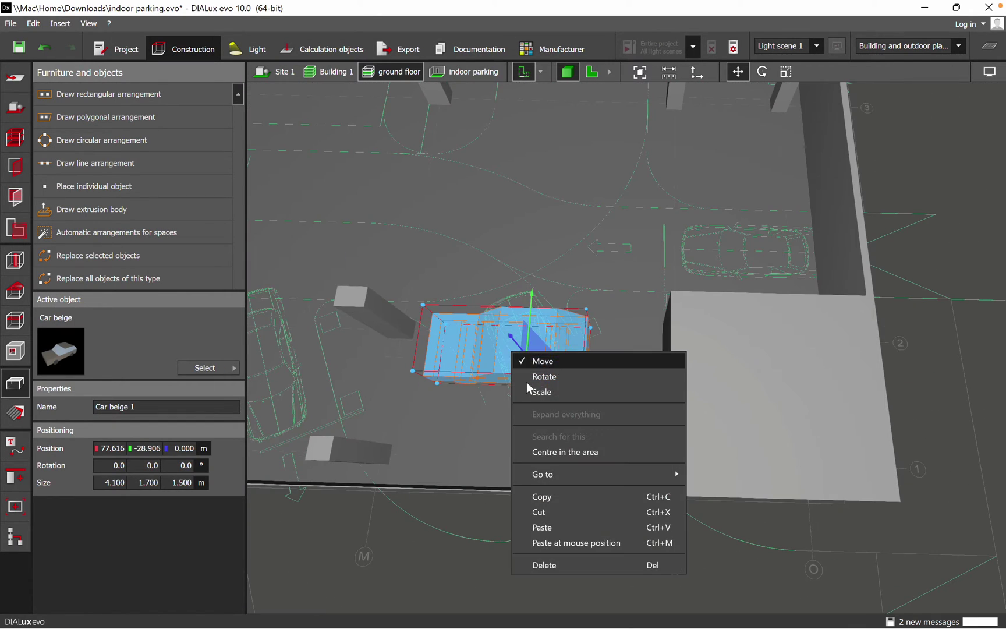
left_click(595, 378)
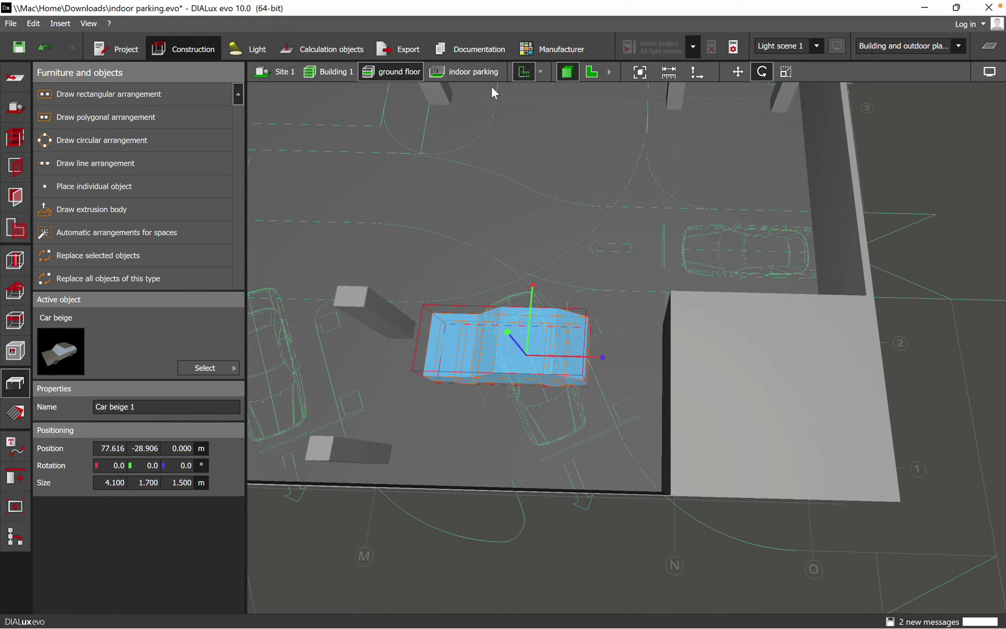
left_click(590, 72)
scroll(606, 294, "down", 5)
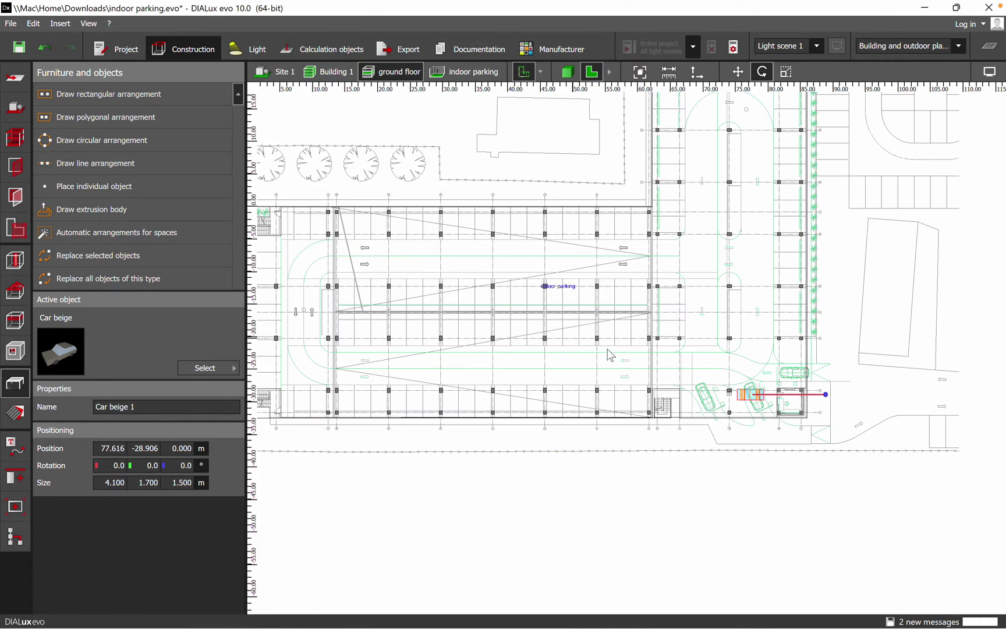
scroll(585, 379, "up", 8)
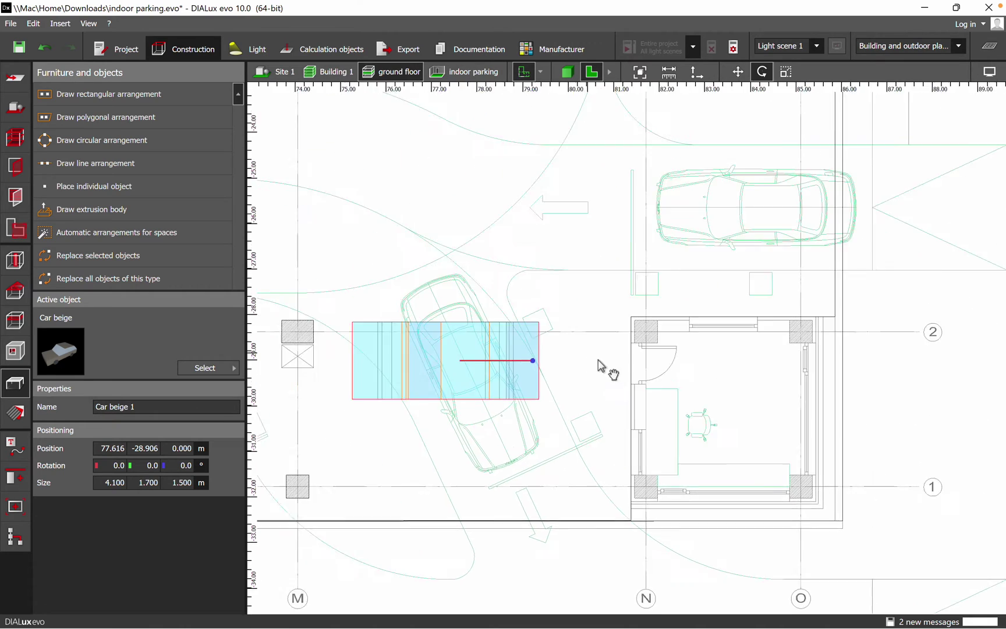
left_click_drag(601, 380, 449, 213)
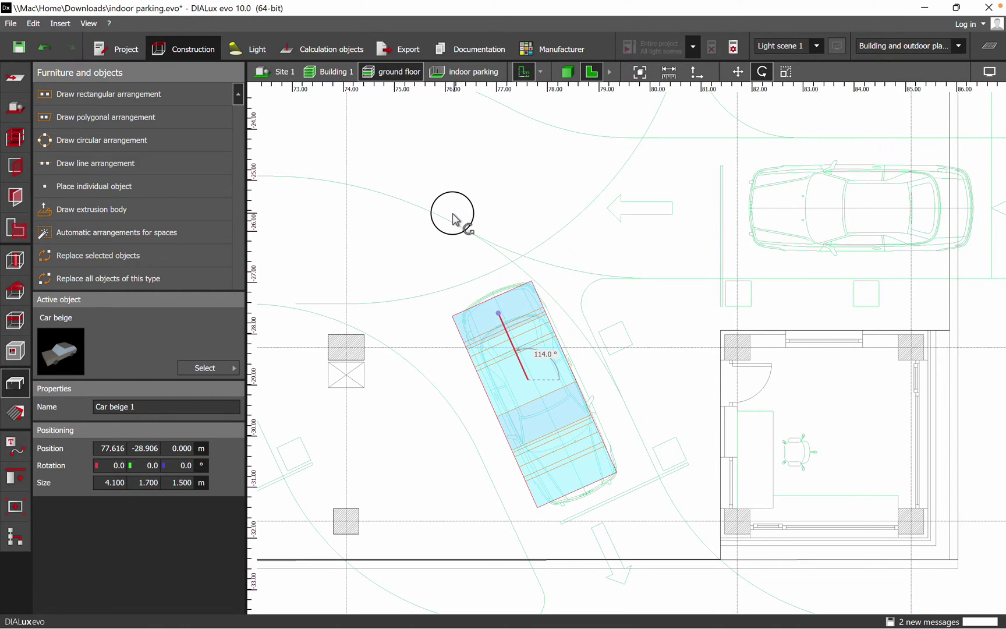
Step: Copy the slanted car onto the other slanted car outline between axes L and M, at about X 70.30 m, Y -29.08 m
scroll(693, 305, "down", 1)
scroll(694, 305, "down", 2)
middle_click_drag(517, 307, 605, 274)
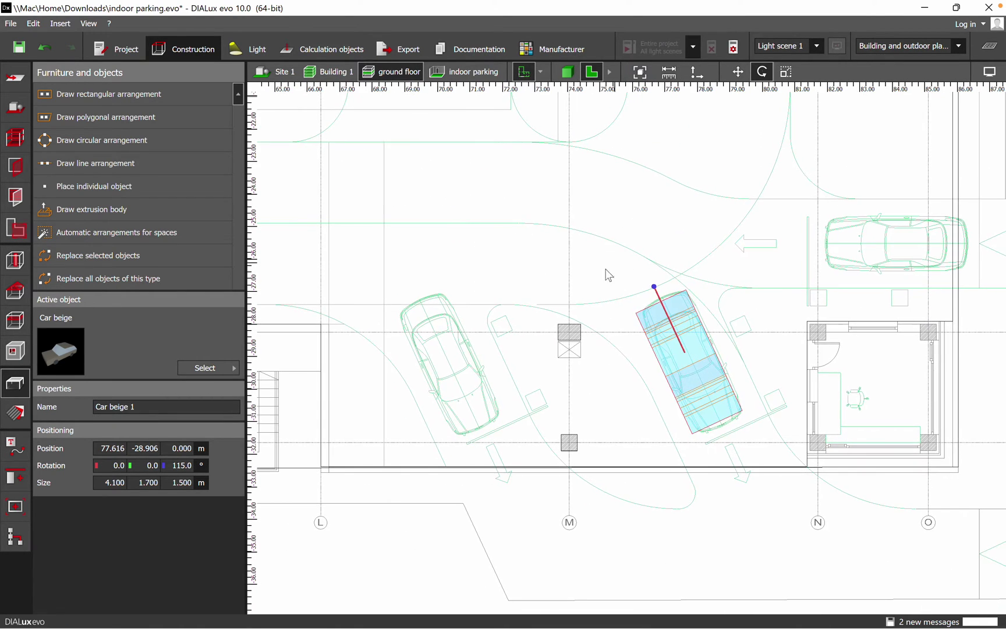
right_click(689, 355)
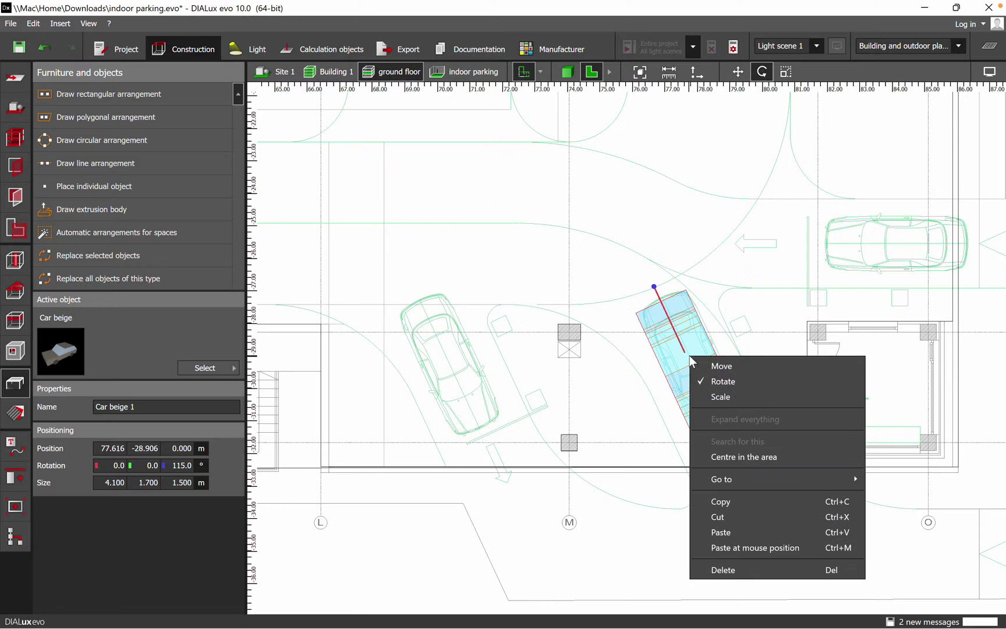
left_click(734, 501)
right_click(449, 364)
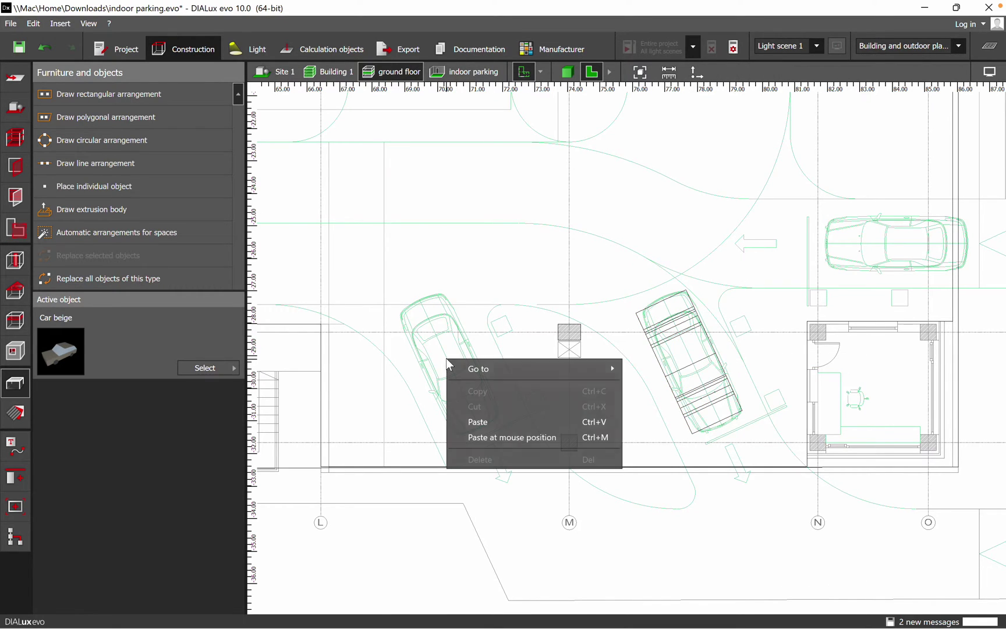
left_click(497, 434)
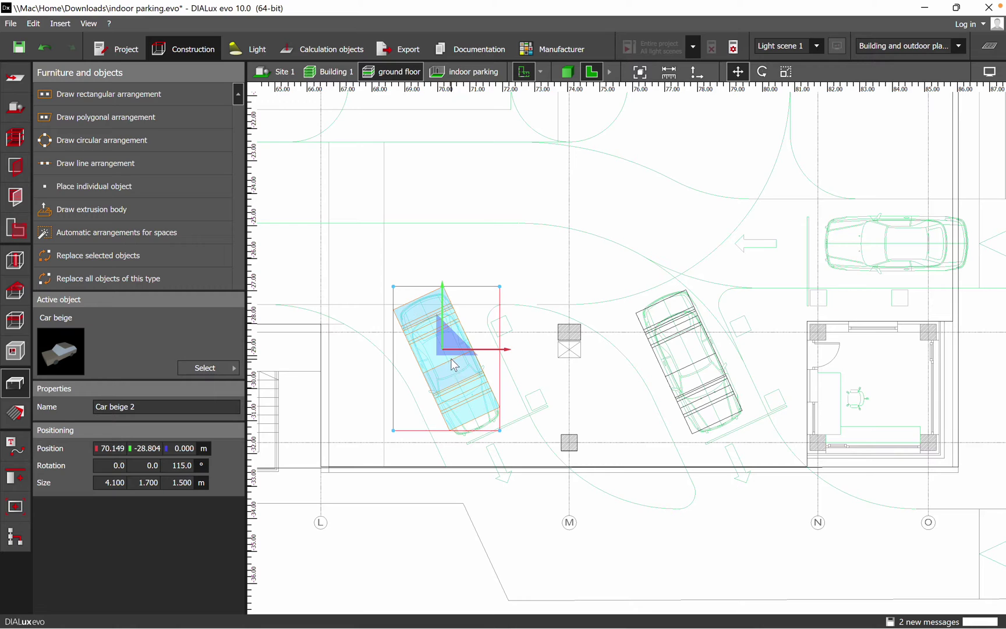
left_click_drag(450, 359, 452, 361)
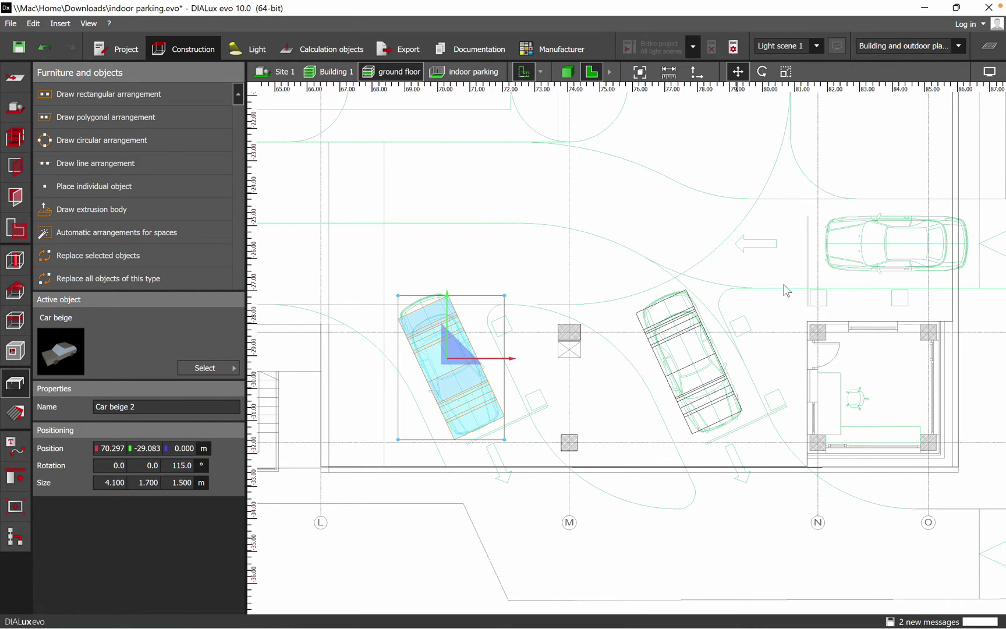
Step: Paste another copy of the beige car onto the horizontal car outline above the corner room between axes N and O
middle_click_drag(842, 276, 714, 296)
scroll(757, 267, "up", 2)
right_click(784, 264)
right_click(784, 265)
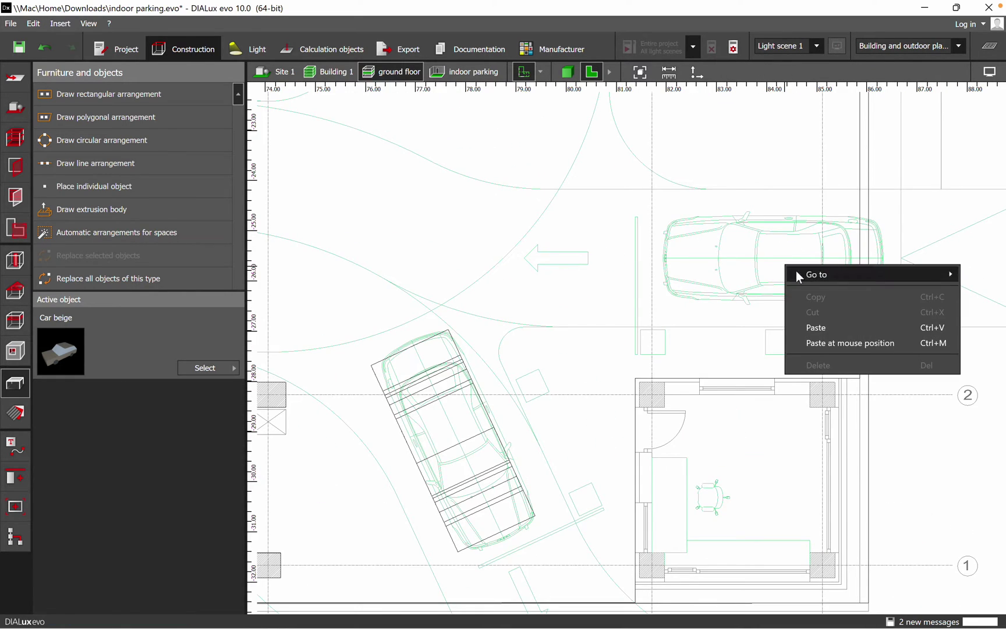
left_click(815, 341)
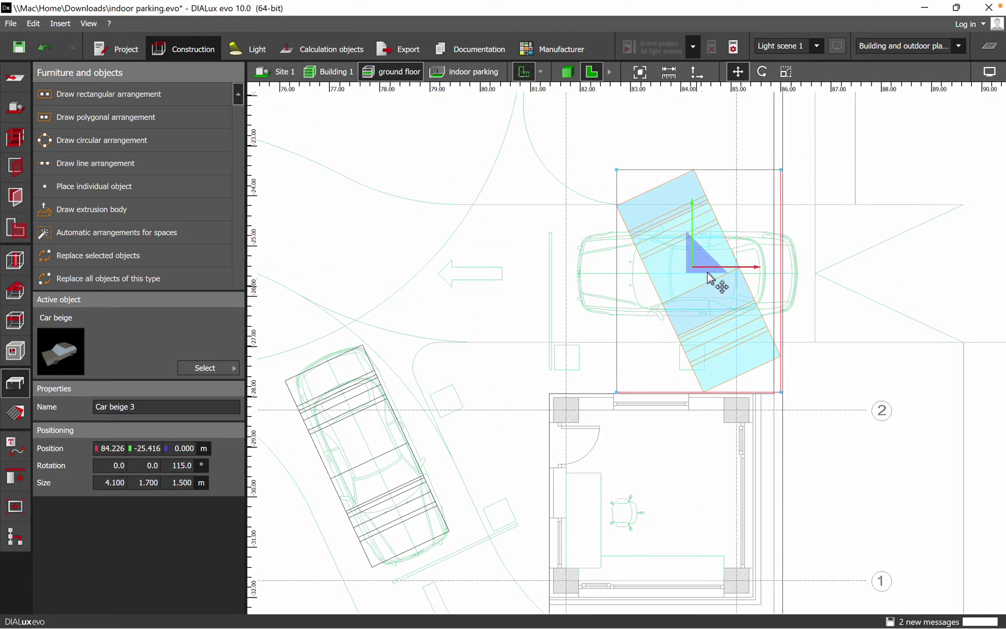
Step: Rotate the pasted car to about -1° and shift it to about Y -25.55 m to line up with the horizontal outline
right_click(710, 264)
left_click(768, 287)
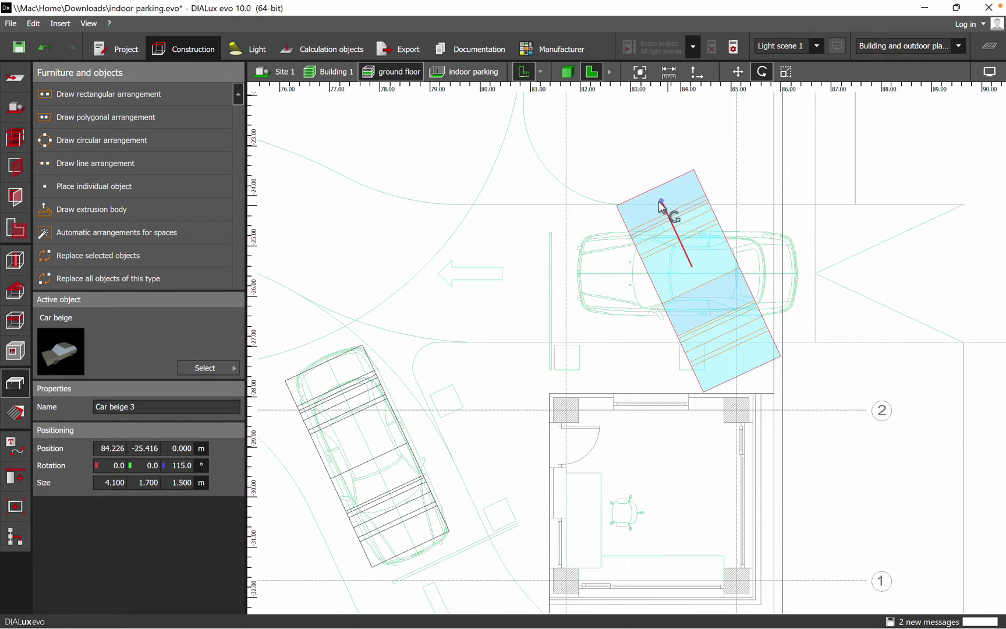
left_click(842, 270)
right_click(667, 262)
left_click(695, 268)
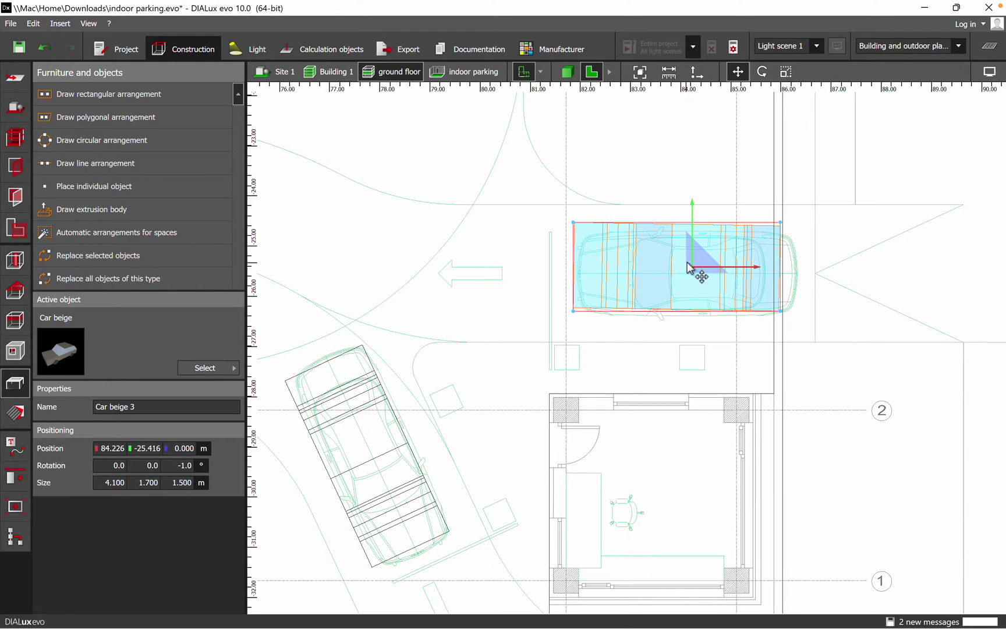
left_click(696, 275)
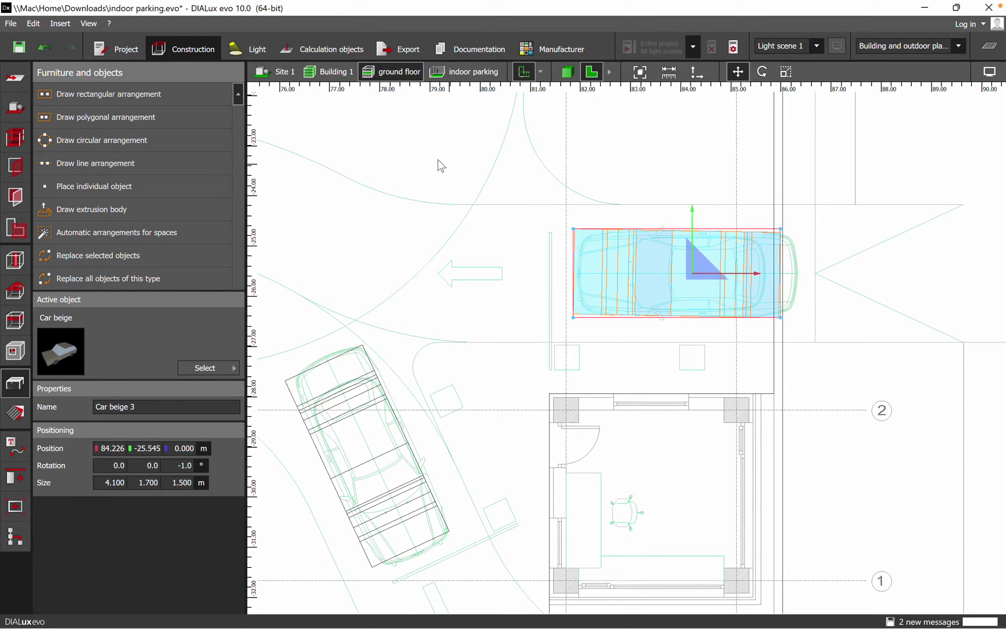
left_click(438, 160)
Step: Check the three cars in 3D from several angles against their outlines beside the corner rooms
left_click(567, 78)
scroll(449, 288, "down", 4)
middle_click_drag(385, 375, 528, 431)
right_click_drag(486, 389, 492, 412)
scroll(543, 351, "down", 2)
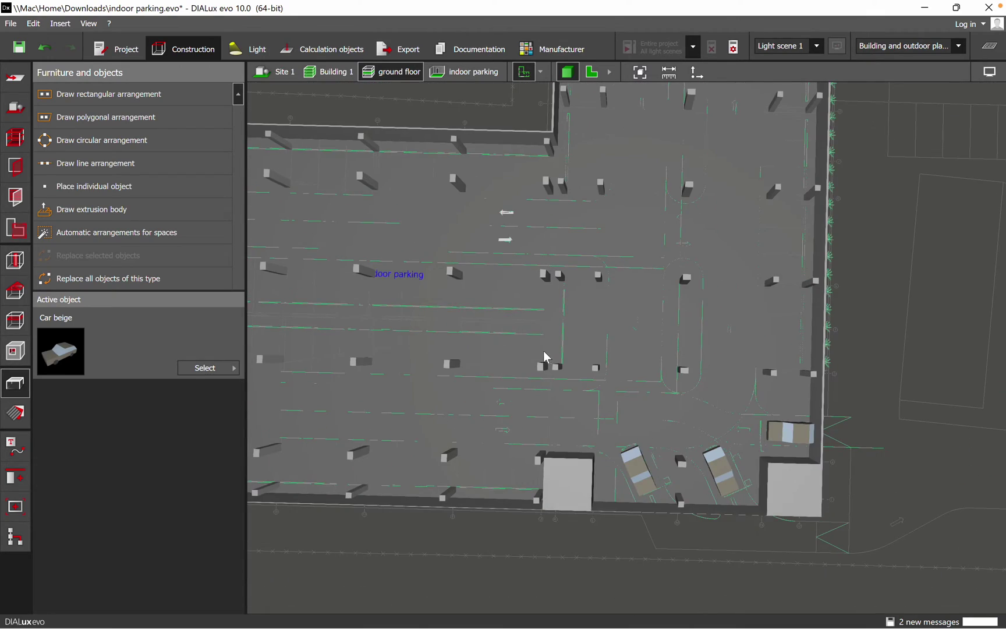
middle_click_drag(518, 360, 516, 319)
scroll(494, 296, "up", 1)
middle_click_drag(479, 276, 514, 298)
scroll(574, 348, "down", 3)
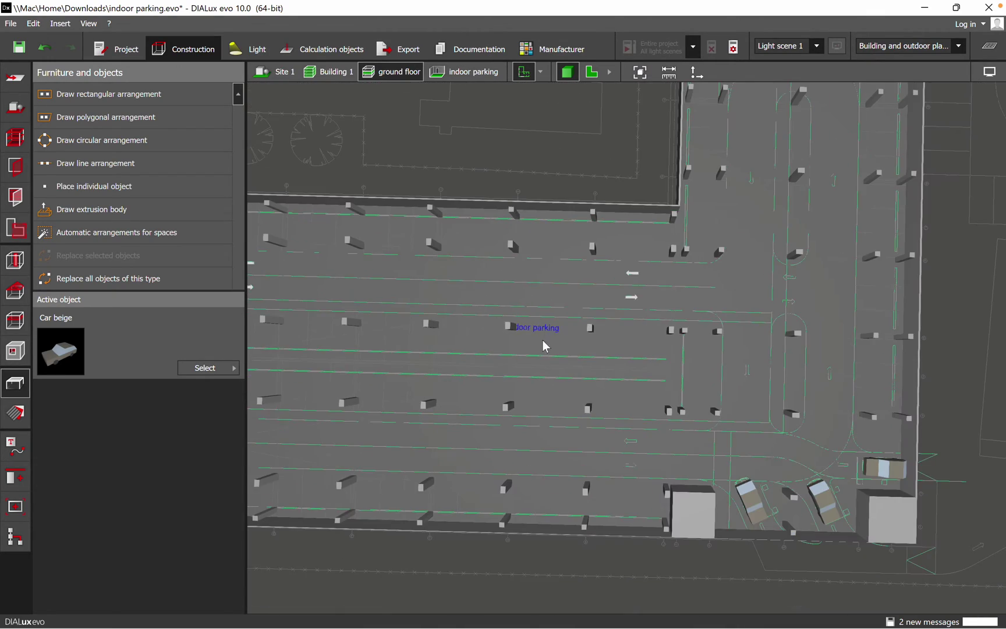
left_click_drag(543, 343, 565, 347)
right_click_drag(460, 281, 605, 282)
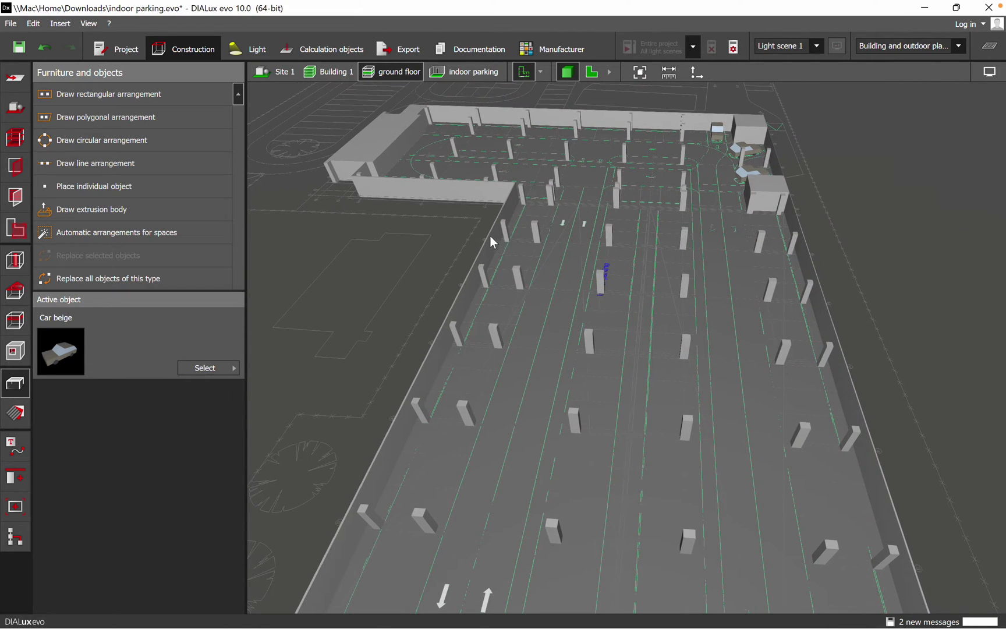
scroll(728, 198, "up", 5)
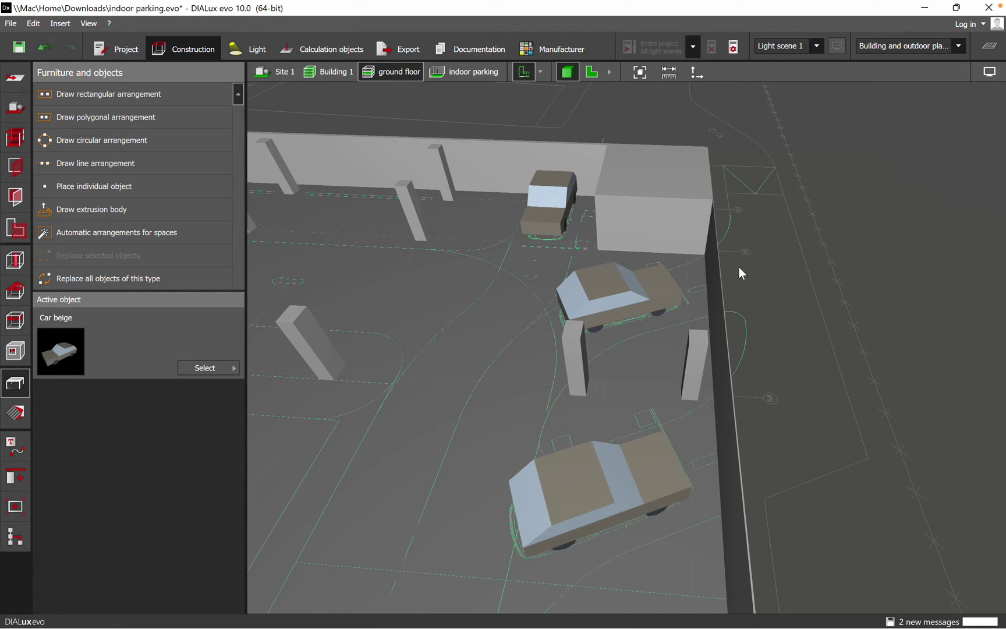
right_click_drag(459, 189, 801, 336)
right_click_drag(543, 300, 381, 391)
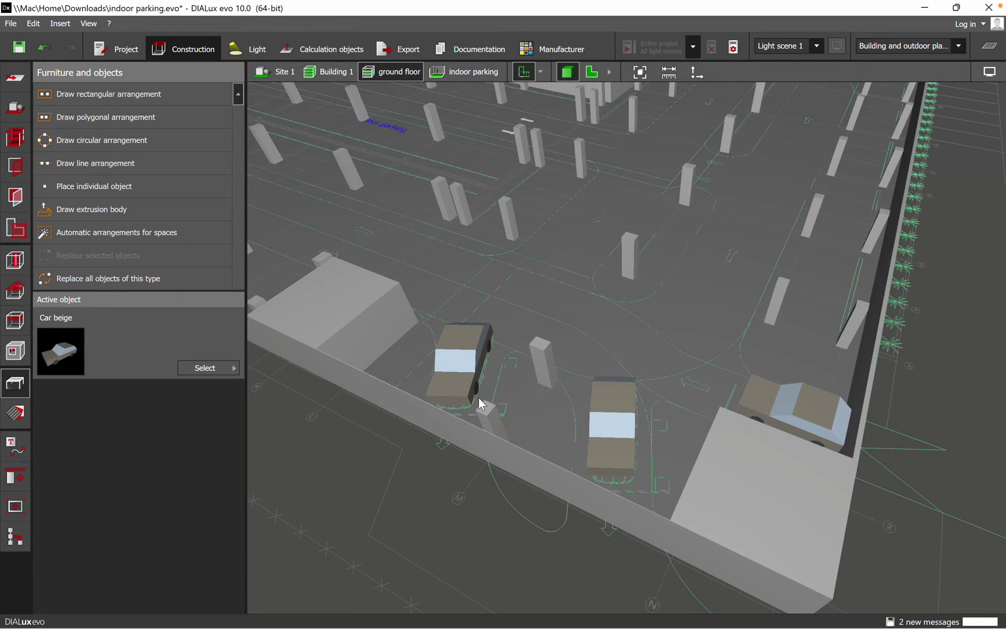
right_click_drag(502, 306, 506, 527)
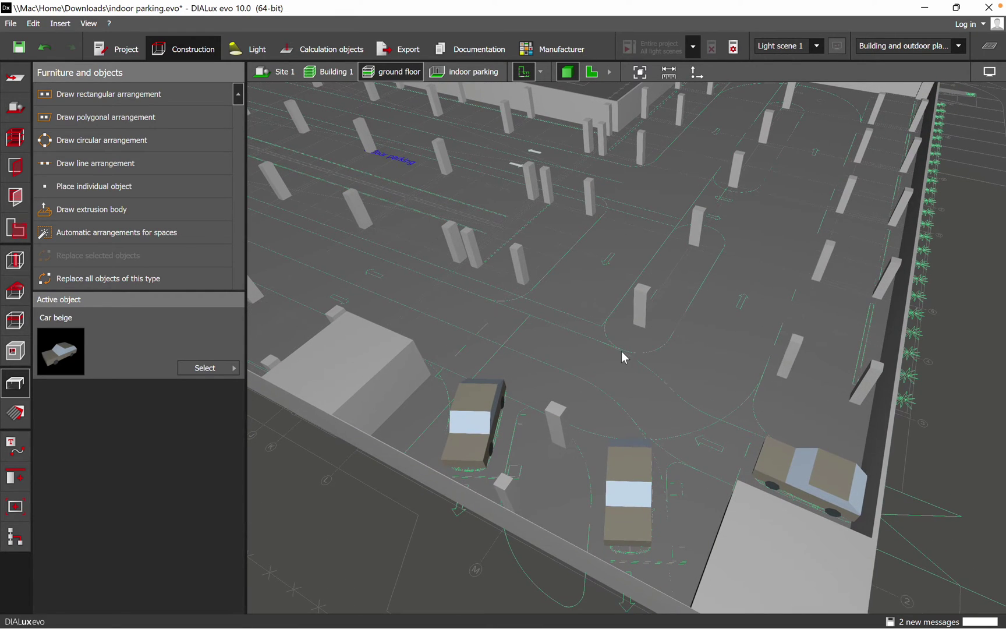
right_click_drag(621, 352, 560, 430)
Step: Look over the arrows, columns and lane lines along the whole parking floor in 3D
middle_click_drag(557, 235, 727, 336)
scroll(728, 337, "down", 1)
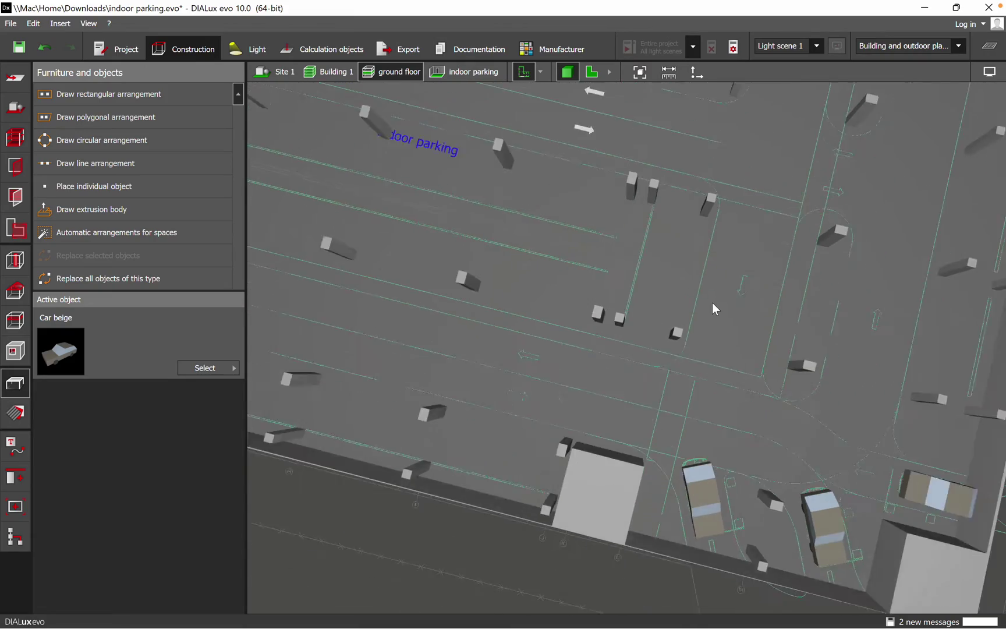
scroll(712, 301, "down", 1)
middle_click_drag(448, 272, 711, 419)
scroll(685, 369, "down", 1)
middle_click_drag(451, 363, 604, 407)
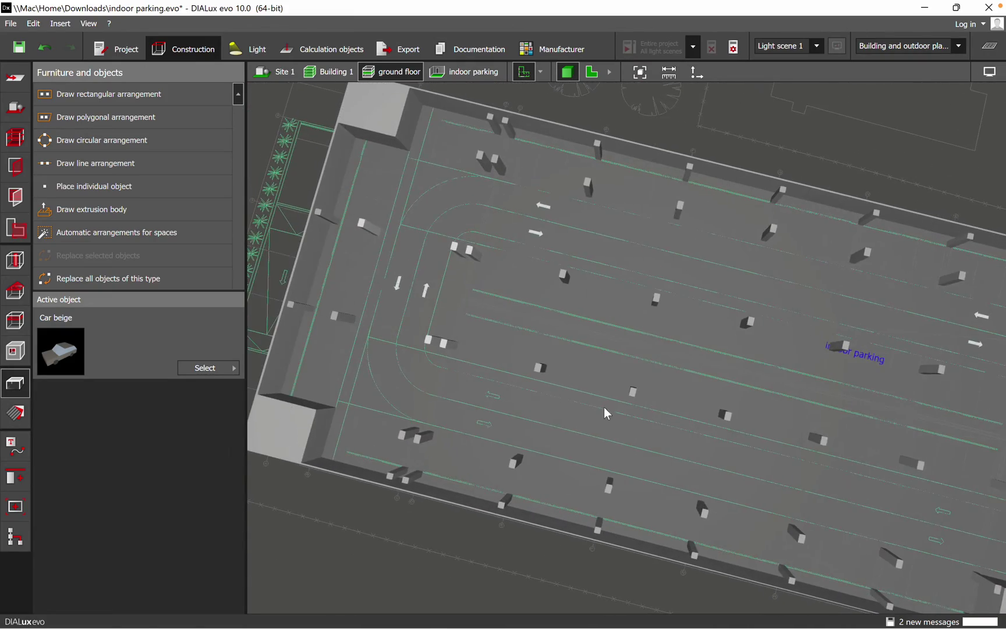
right_click_drag(604, 407, 622, 429)
middle_click_drag(585, 341, 468, 356)
right_click_drag(468, 355, 582, 200)
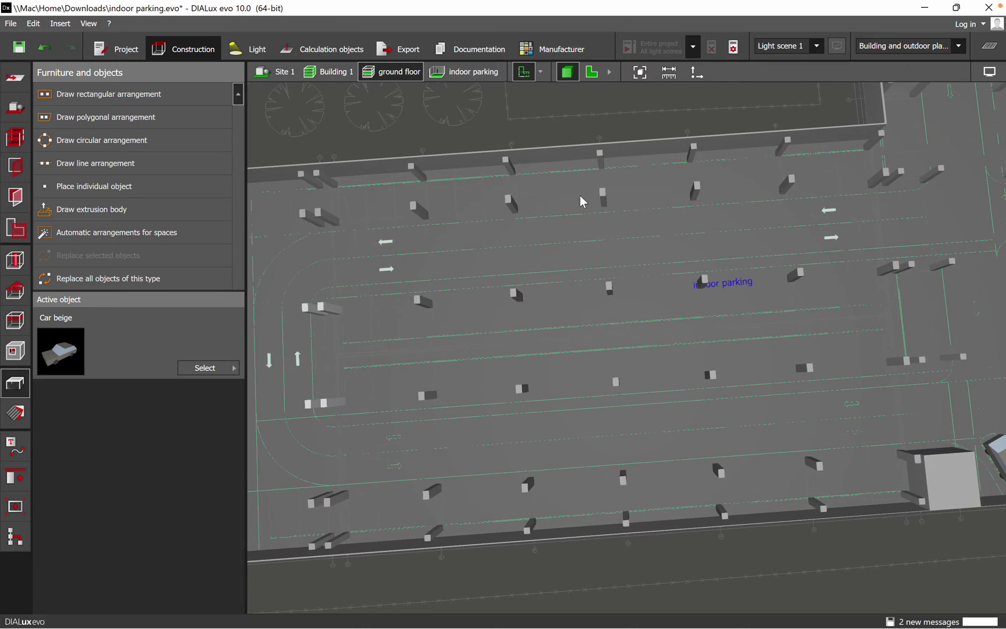
Step: Return to the floor plan and start a polygonal room element at the upper end of the outer curved lane line, about X 12.875, Y -5.121 m
left_click(592, 72)
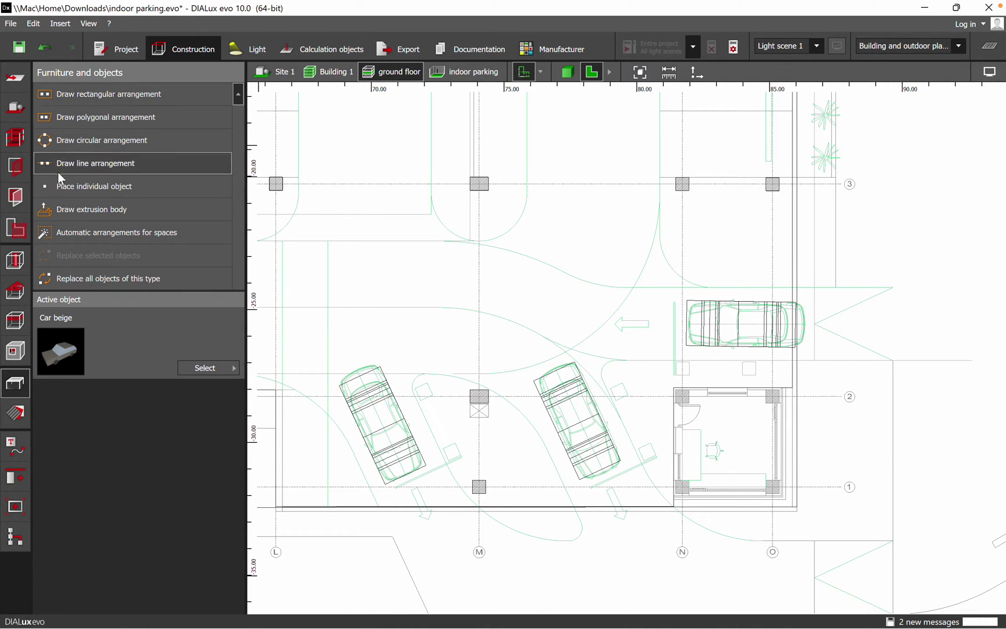
scroll(611, 282, "down", 3)
scroll(610, 283, "up", 1)
middle_click_drag(471, 256, 823, 423)
middle_click_drag(437, 301, 605, 334)
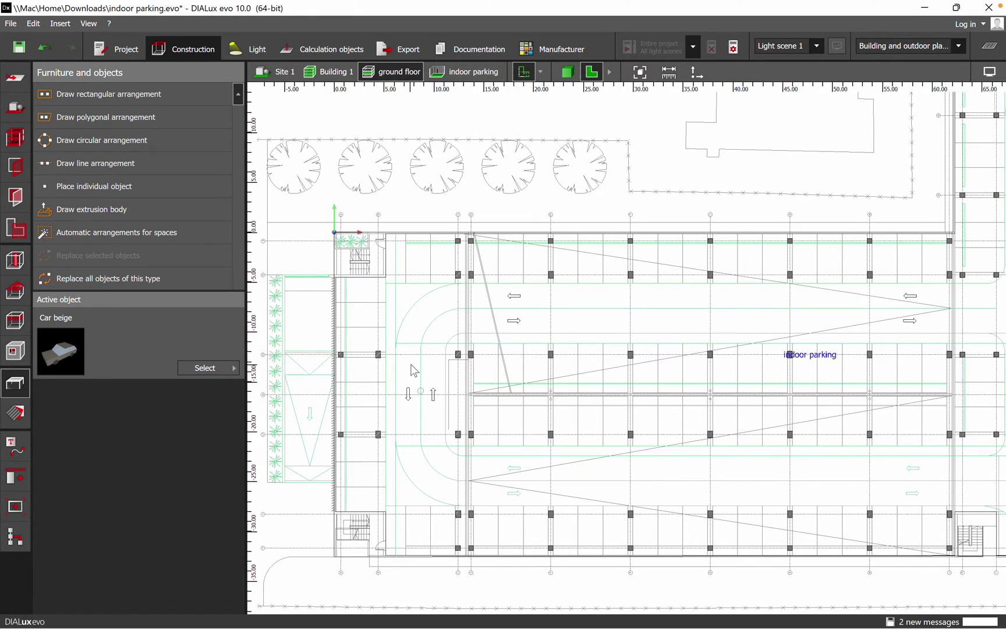
scroll(411, 365, "up", 2)
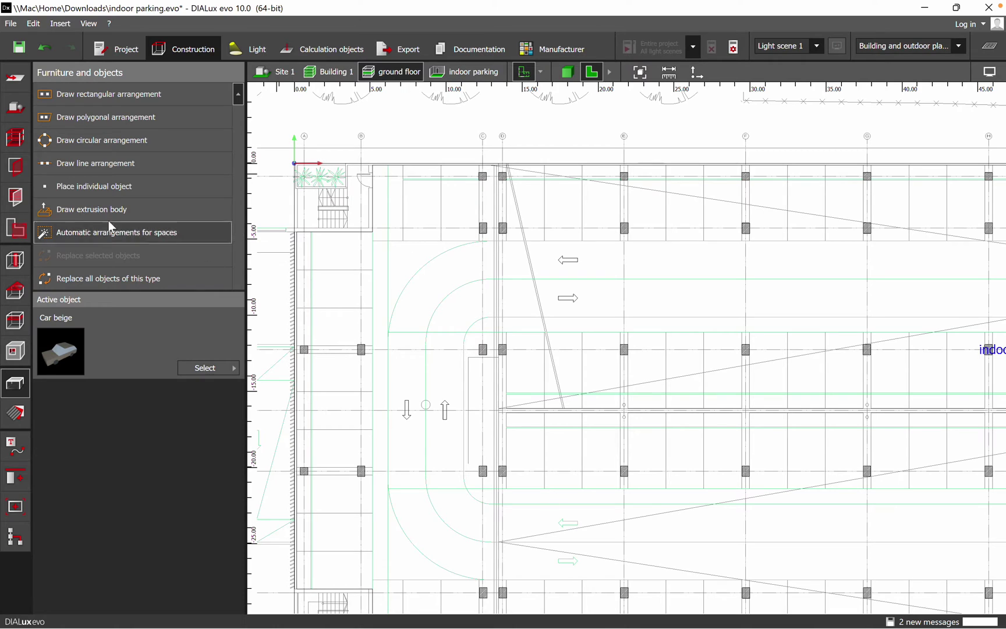
left_click(16, 262)
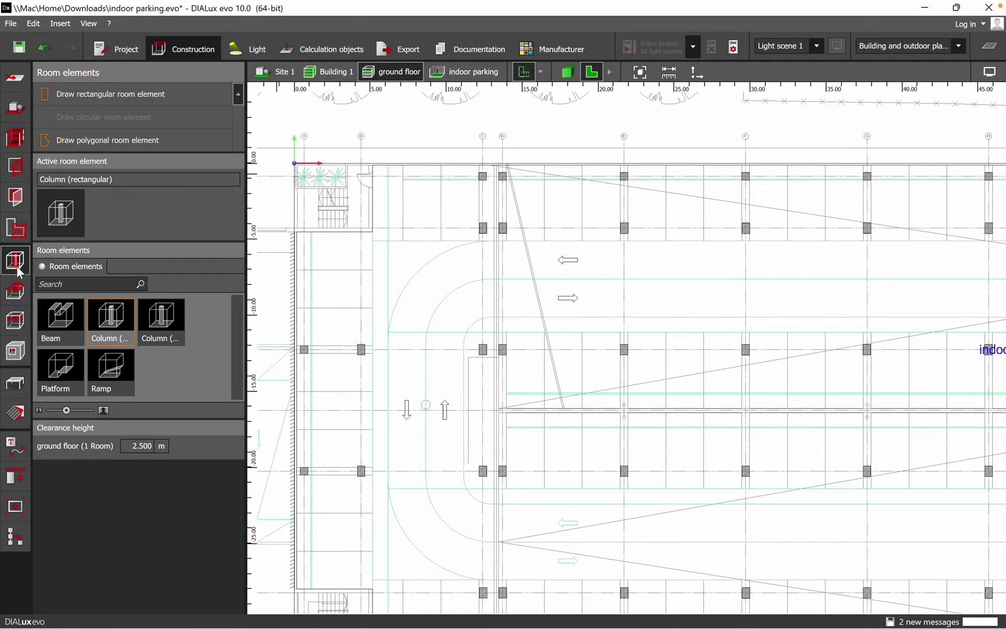
left_click(118, 141)
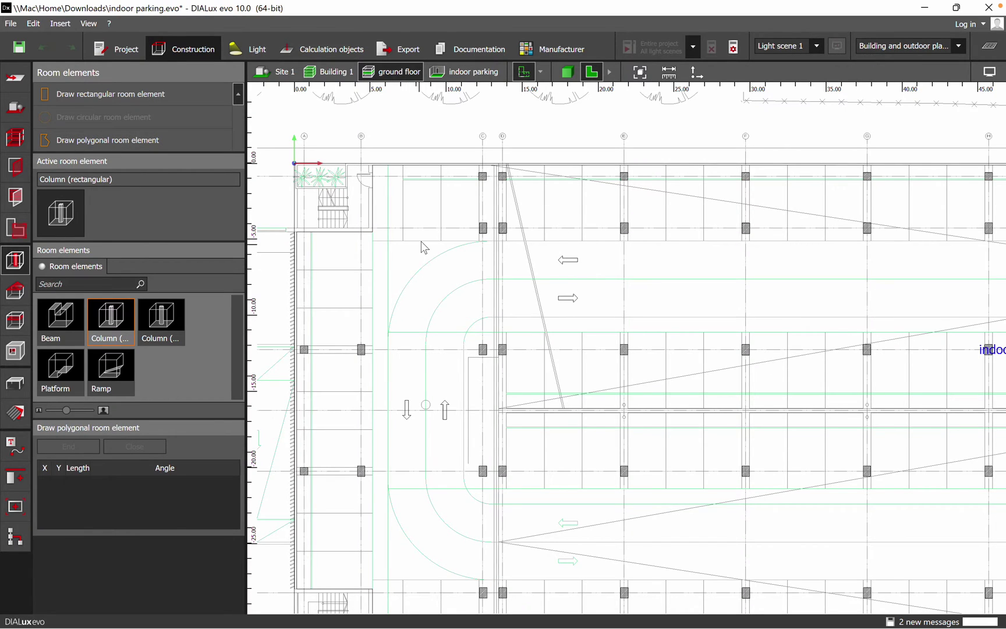
scroll(423, 247, "up", 5)
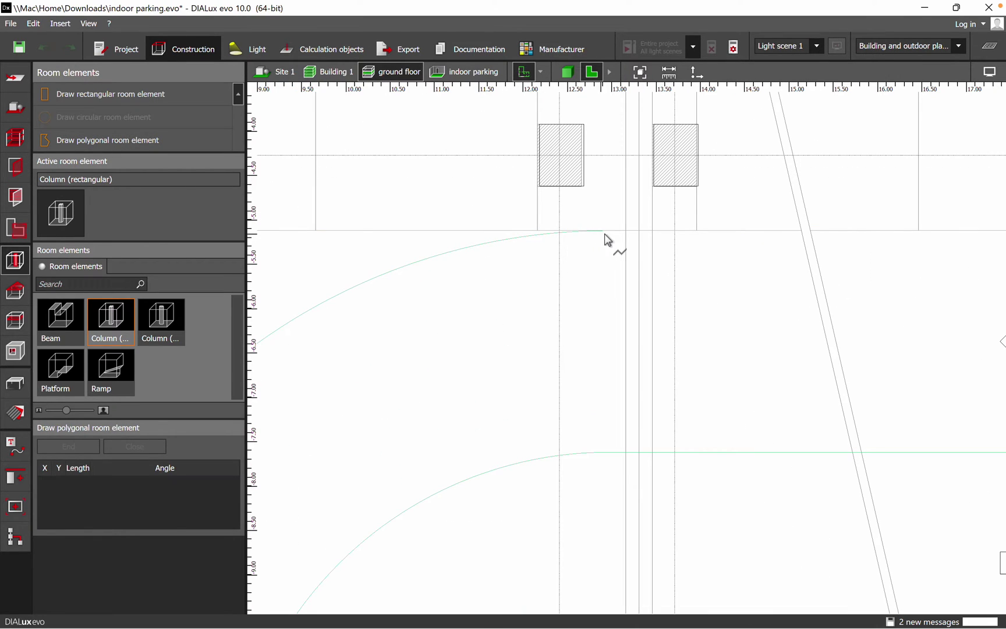
left_click(602, 231)
Step: Trace the shallow beginning of the outer upper curve with short segments to about X 11.77, Y -5.225 m
scroll(555, 236, "up", 2)
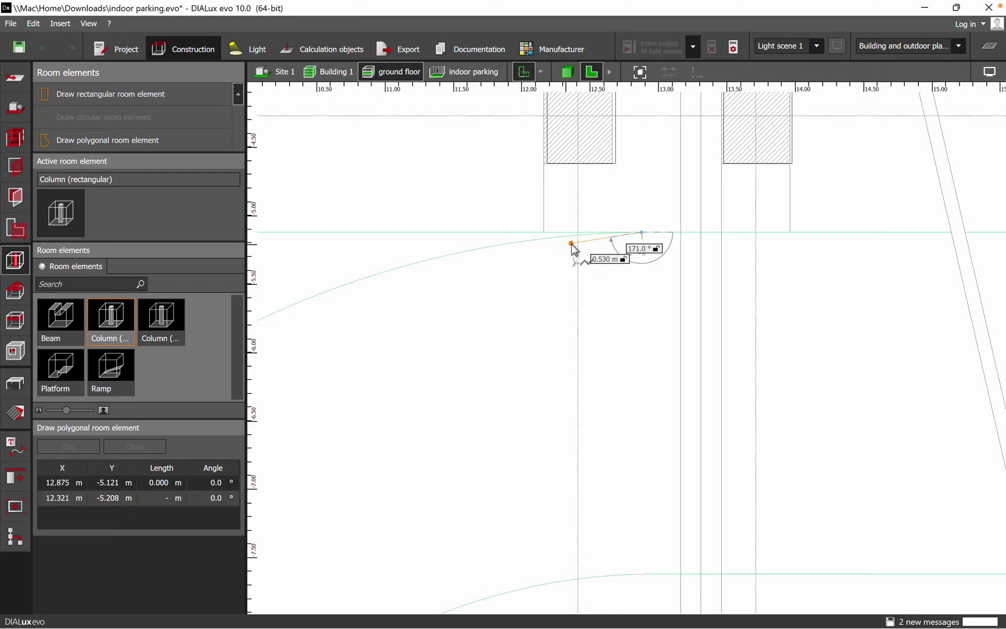
scroll(573, 249, "up", 3)
left_click(672, 207)
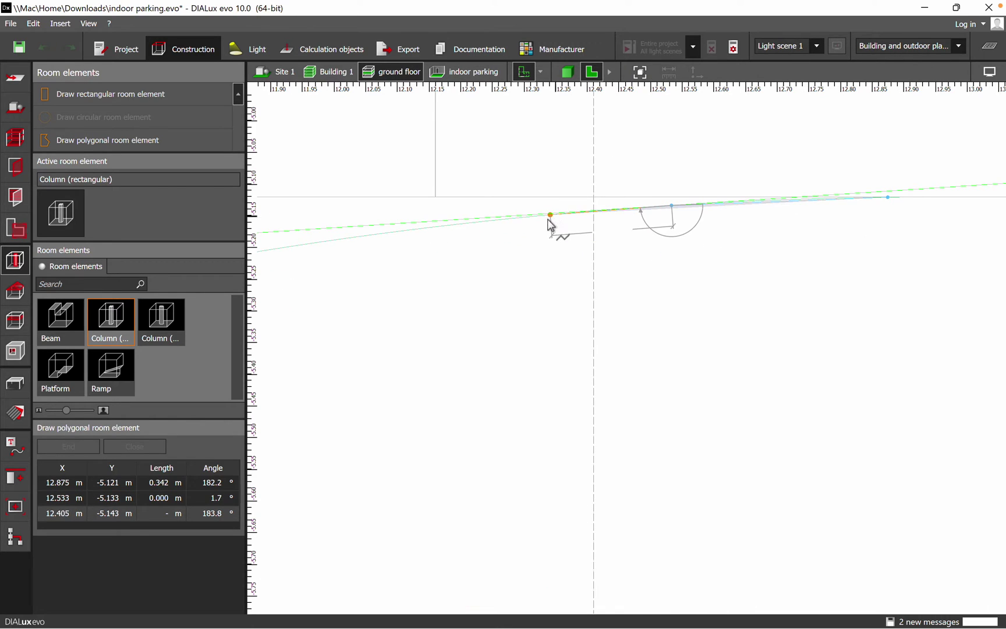
left_click(545, 219)
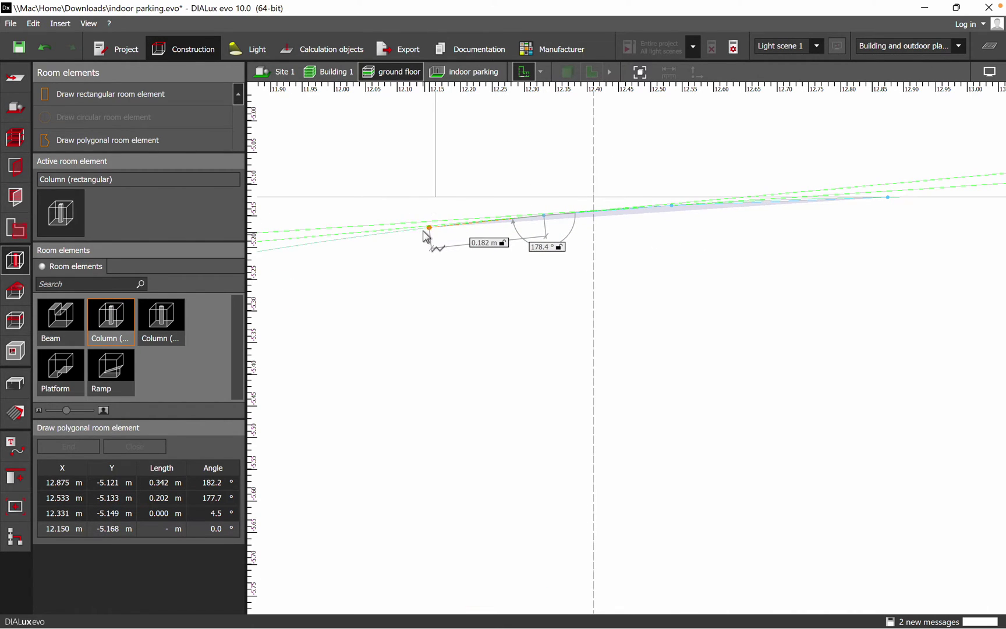
left_click(429, 227)
scroll(407, 361, "down", 2)
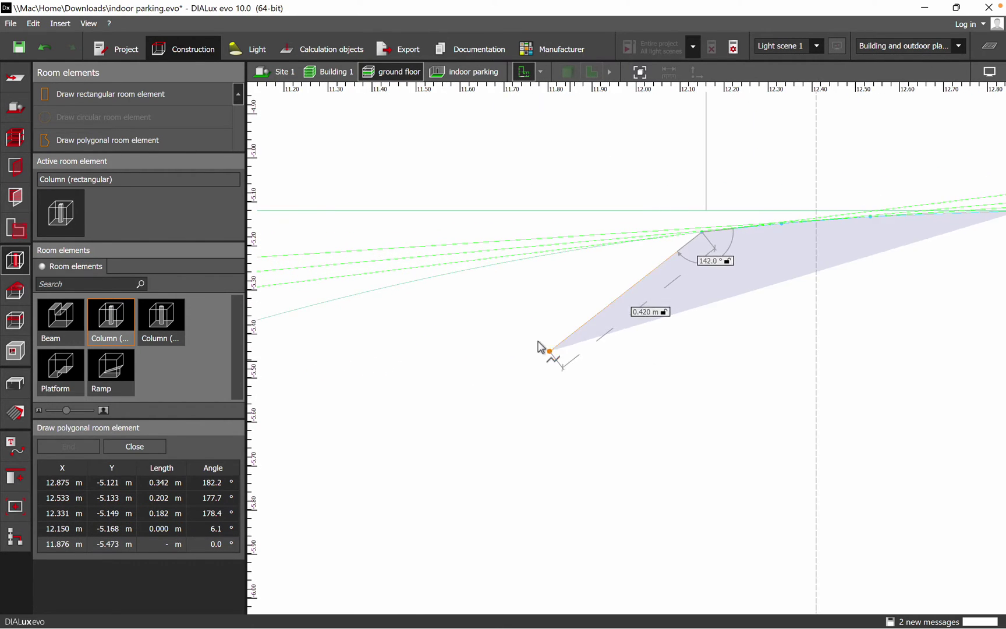
left_click(535, 258)
Step: Continue the polygon along the middle of the outer upper curve to about X 7.67, Y -7.65 m
scroll(539, 262, "down", 3)
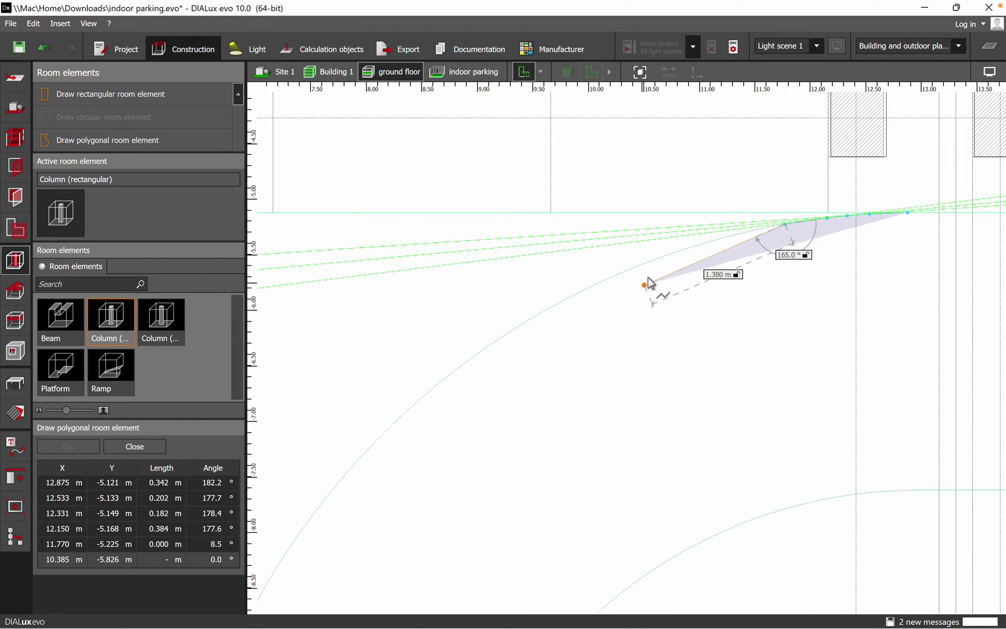
left_click(698, 247)
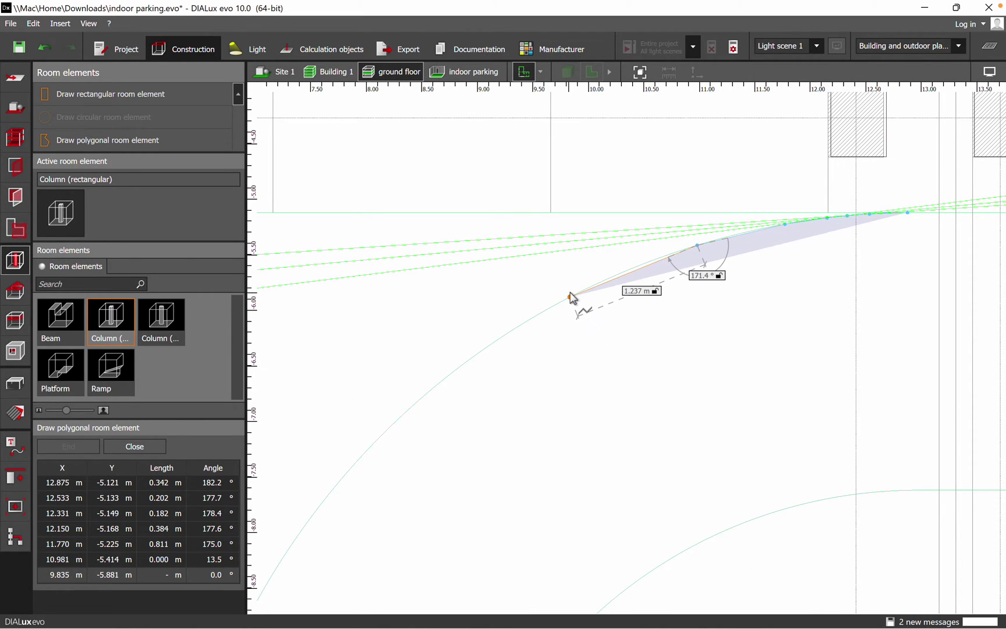
left_click(608, 279)
left_click(523, 321)
middle_click_drag(494, 400, 534, 302)
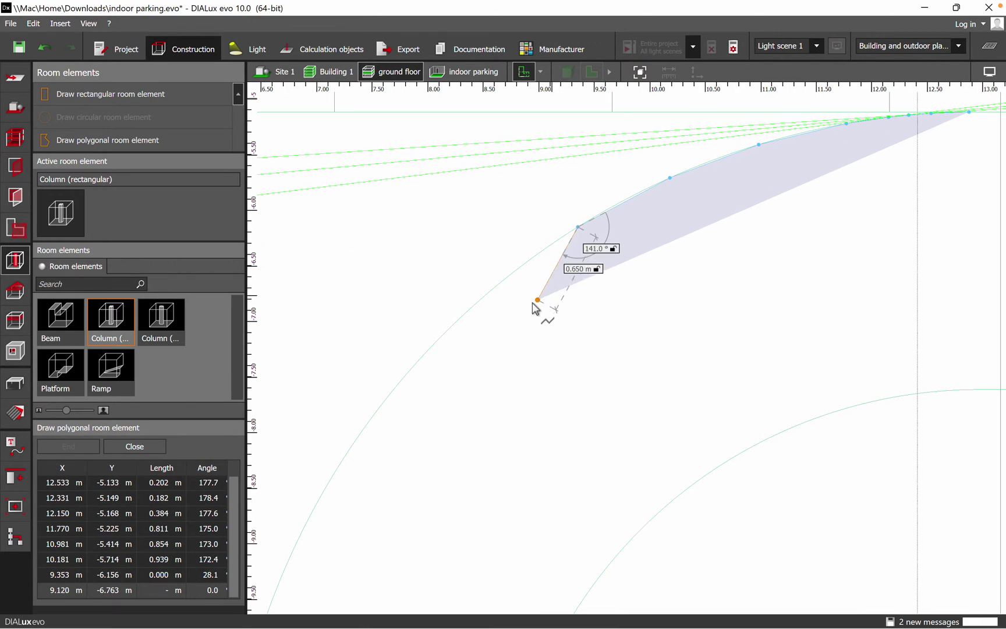
left_click(512, 273)
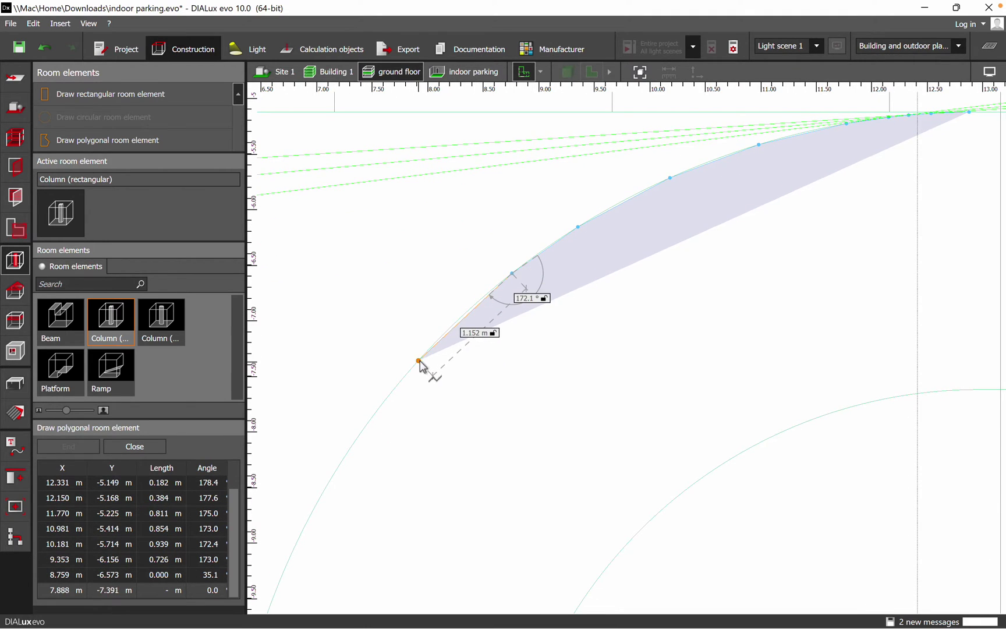
left_click(458, 319)
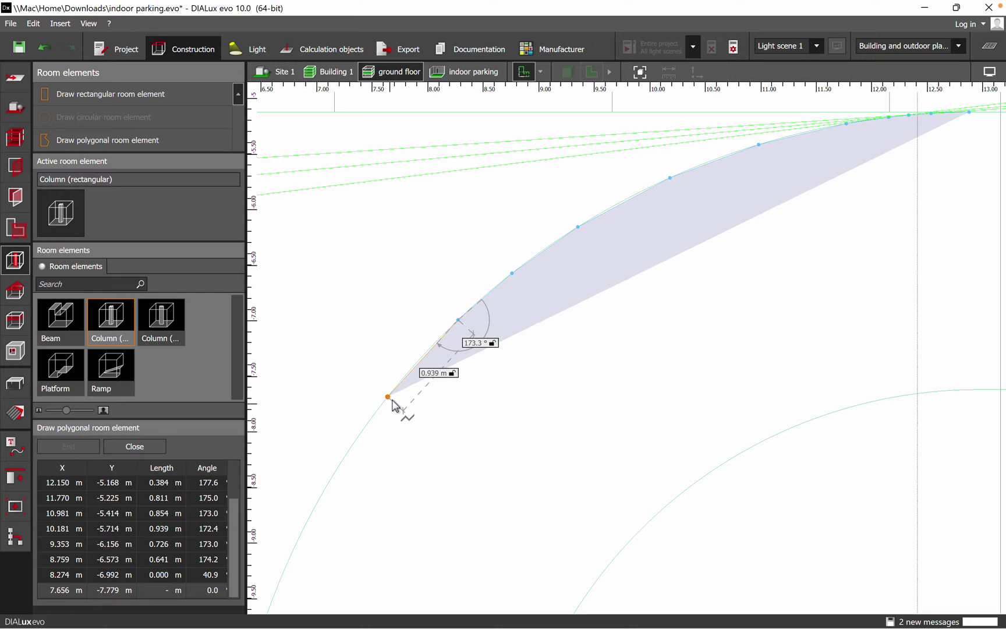
left_click(393, 393)
Step: Trace the steep end of the outer upper curve to about X 6.2, Y -11.15 m
scroll(400, 425, "down", 2)
middle_click_drag(471, 494, 576, 258)
scroll(576, 259, "up", 1)
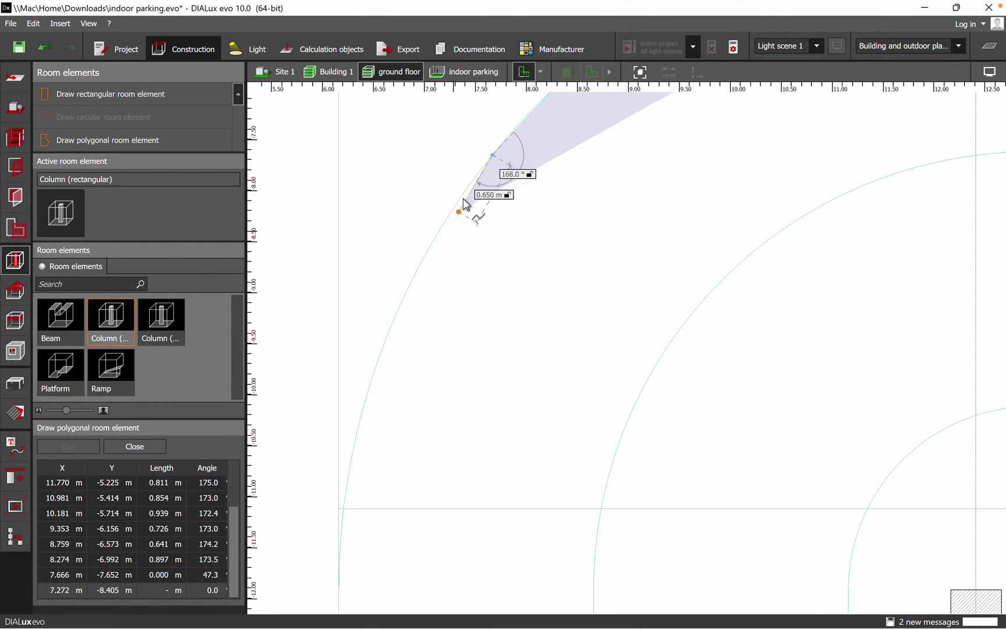
left_click(416, 271)
left_click(374, 372)
left_click(352, 455)
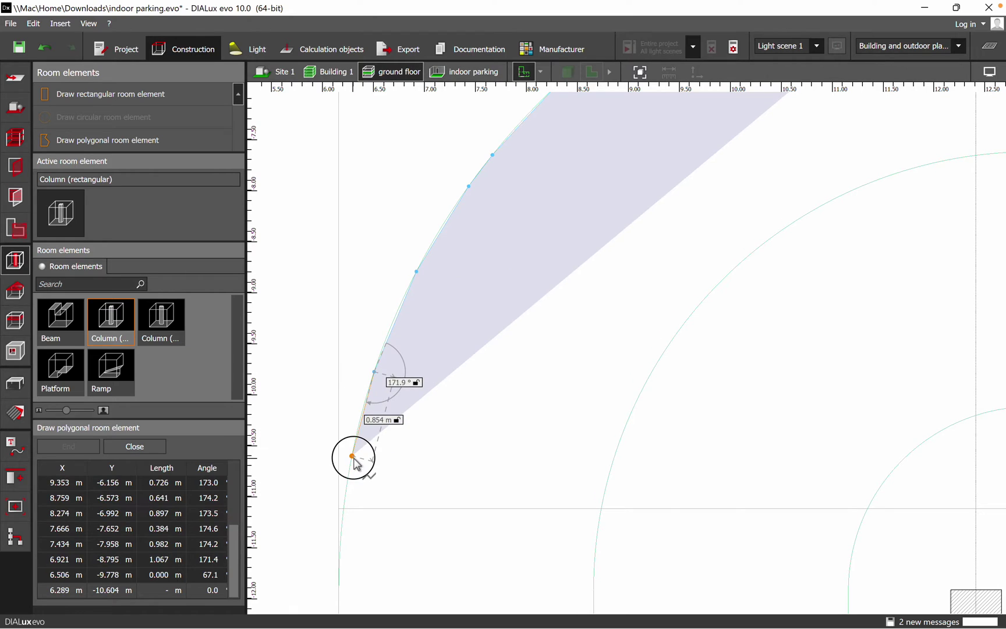
left_click(343, 511)
Step: Add a straight segment about 9.94 m long down the lane line to the start of the outer lower curve
scroll(435, 582, "up", 1)
middle_click_drag(435, 582, 524, 186)
scroll(524, 187, "down", 1)
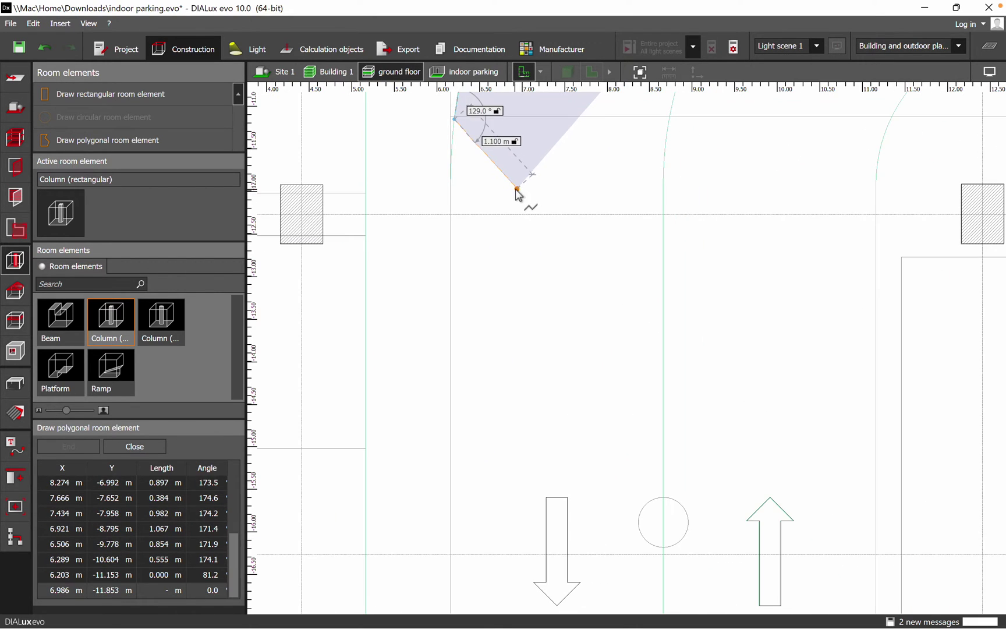
scroll(463, 334, "down", 3)
scroll(461, 301, "down", 3)
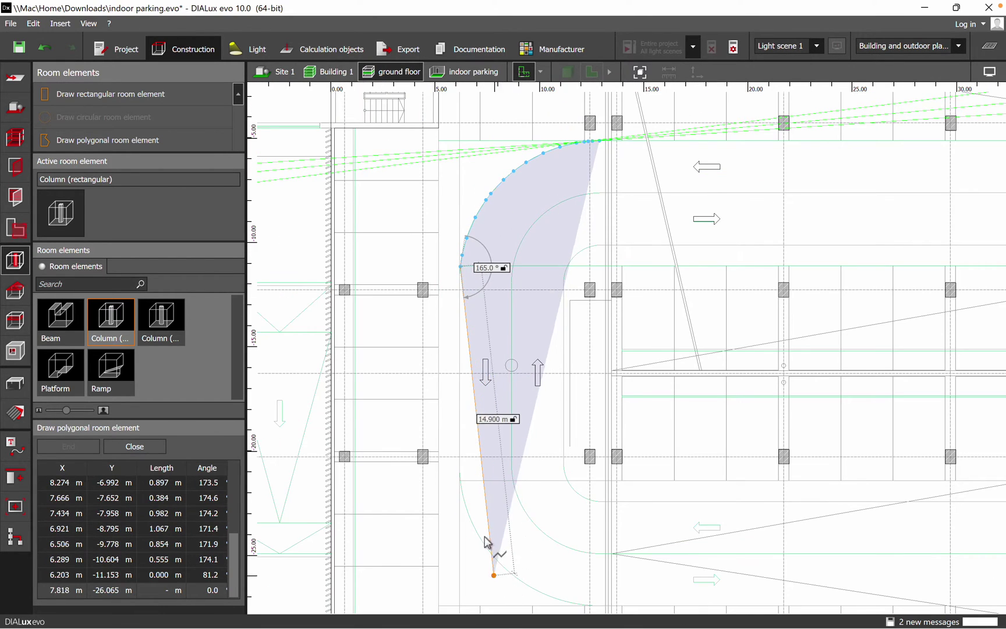
scroll(478, 518, "up", 4)
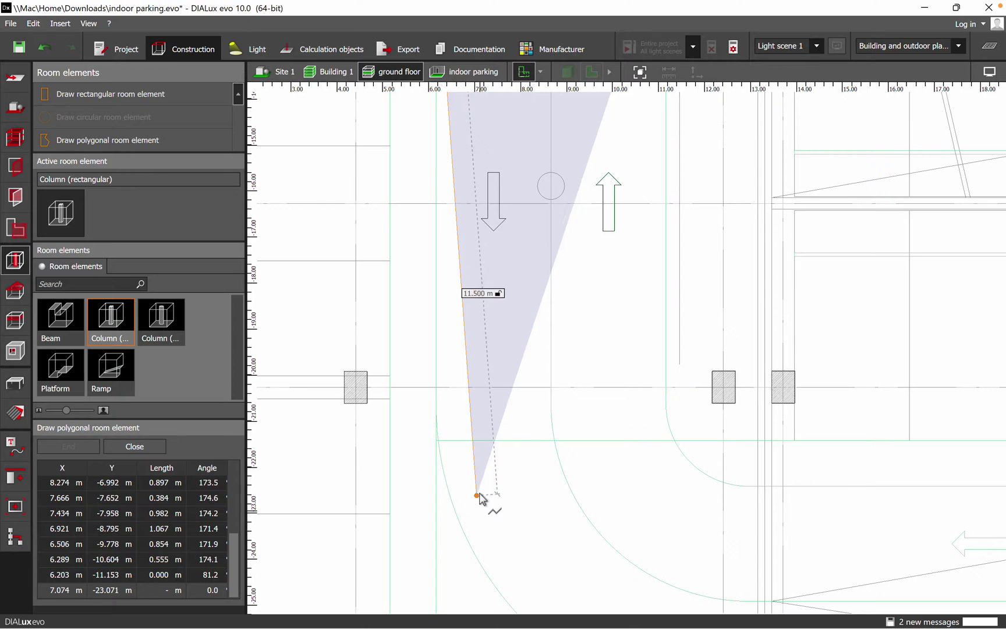
left_click(437, 425)
Step: Trace the first part of the outer lower curve to about X 7.15, Y -24.16 m
middle_click_drag(518, 552, 510, 399)
scroll(445, 296, "up", 4)
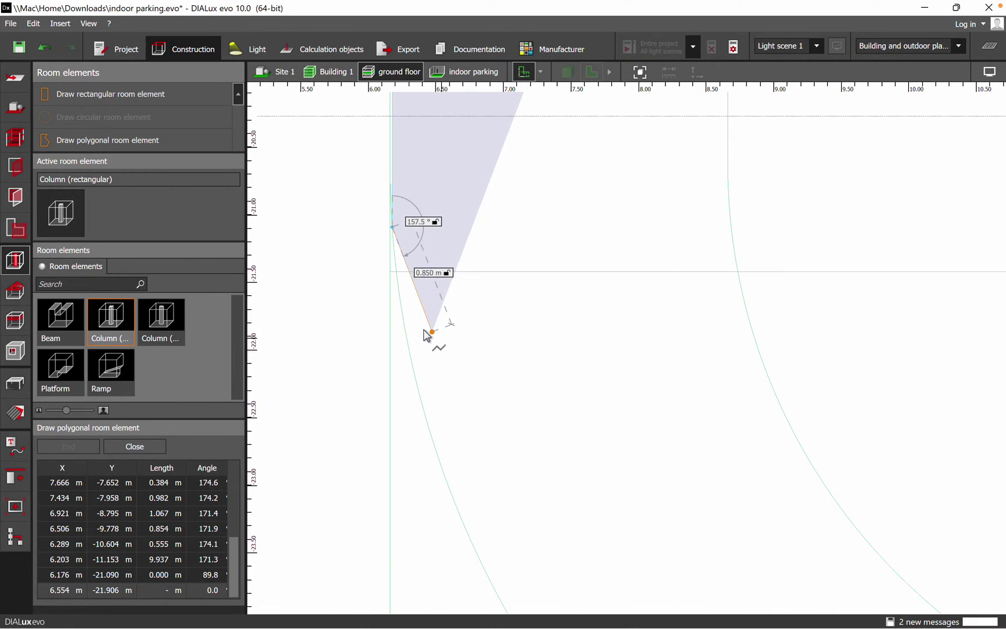
left_click(406, 330)
scroll(419, 343, "down", 2)
scroll(426, 445, "up", 1)
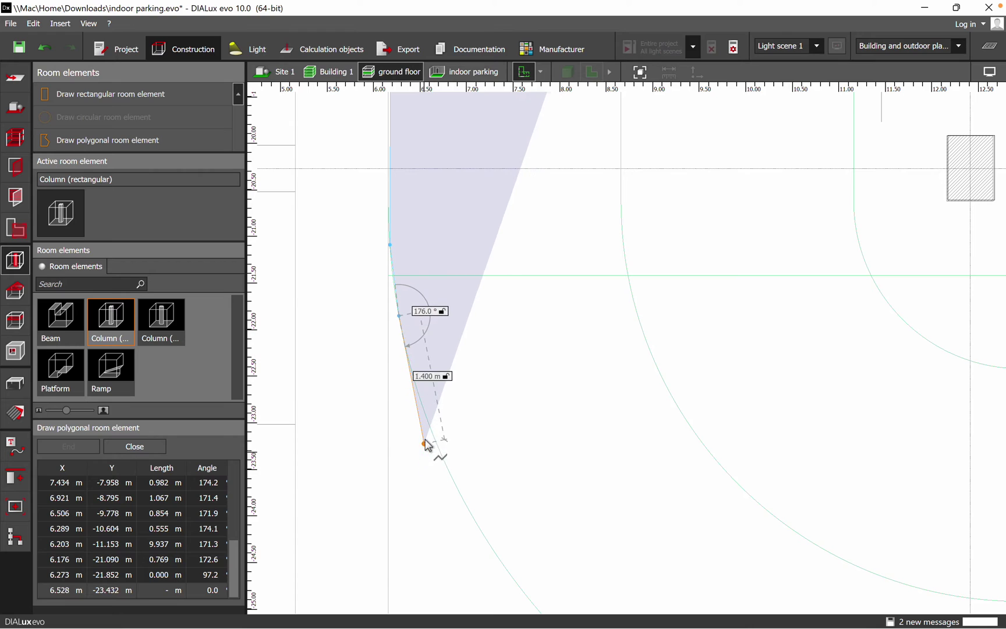
left_click(429, 424)
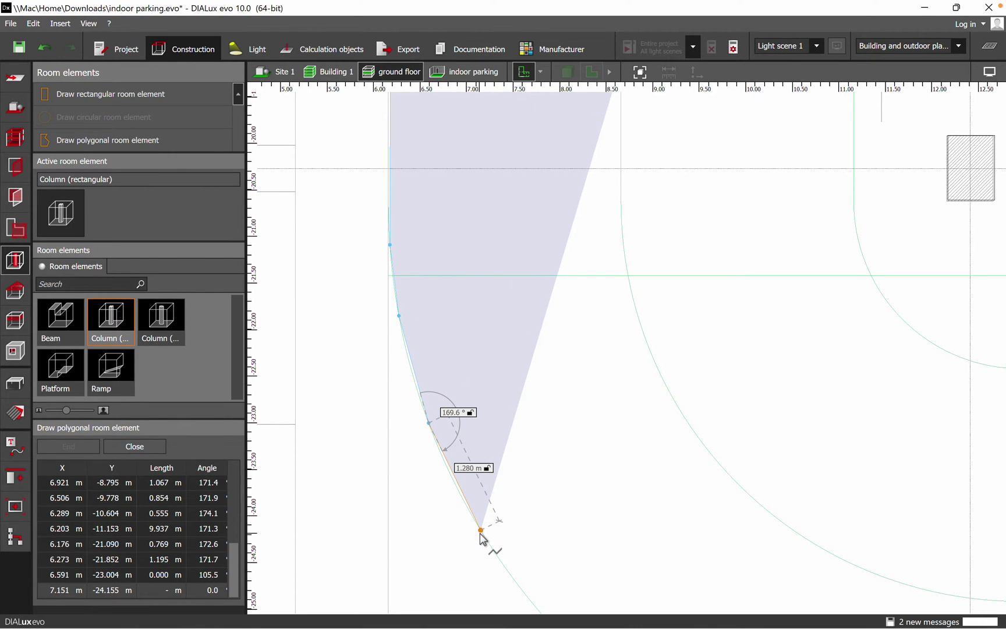
left_click(480, 531)
Step: Trace the rest of the outer lower curve until it meets the horizontal lane line at about X 12.41, Y -27.42 m
scroll(431, 303, "down", 2)
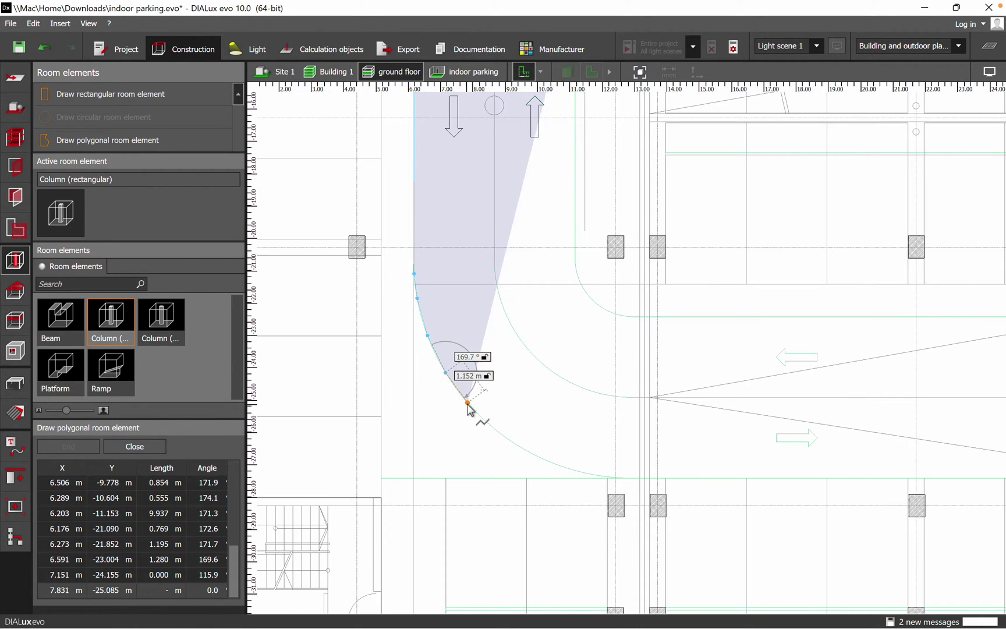
left_click(467, 402)
left_click(488, 421)
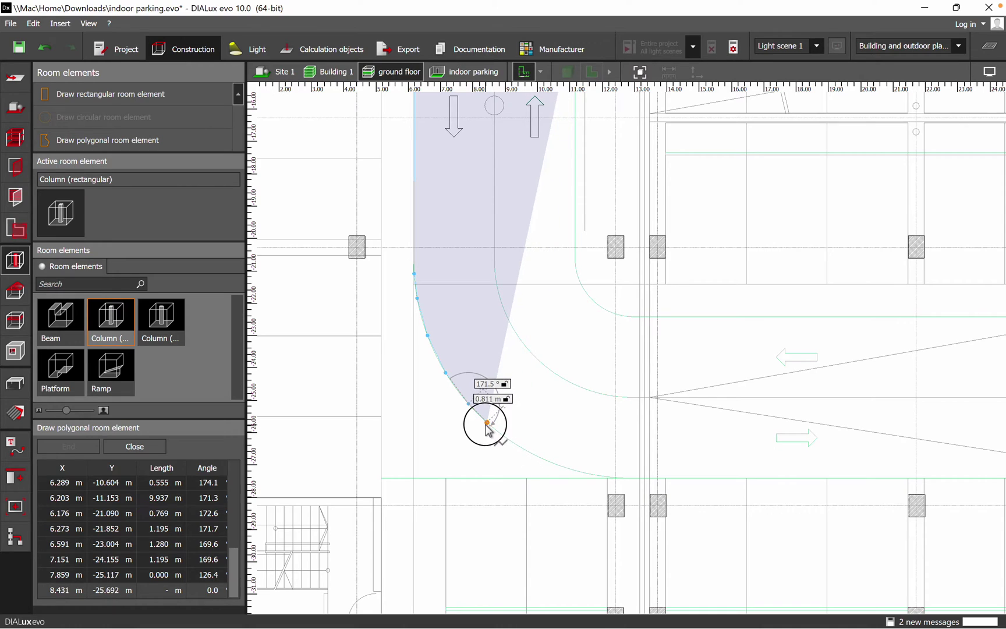
left_click(541, 457)
left_click(587, 473)
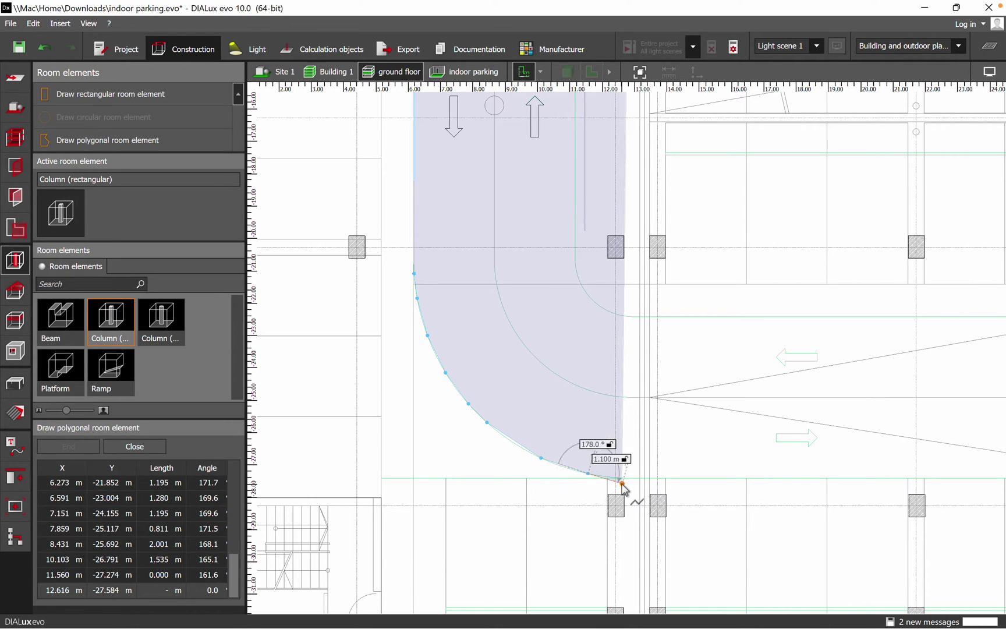
left_click(615, 478)
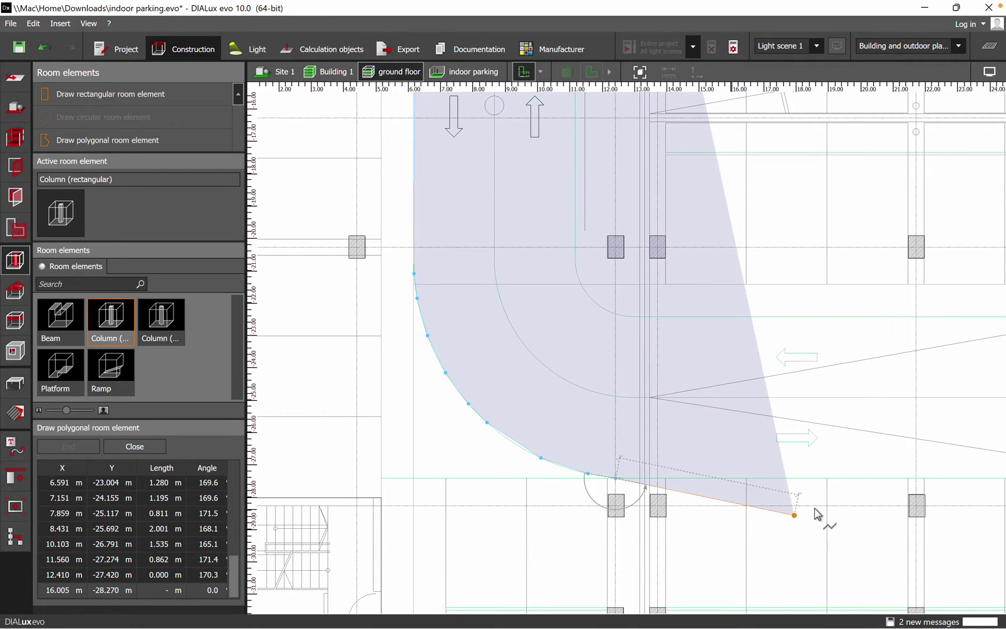
Step: Extend the polygon straight along the horizontal lane line at Y -27.42 m to about X 74.06 m on axis M
left_click(827, 478)
scroll(386, 413, "down", 5)
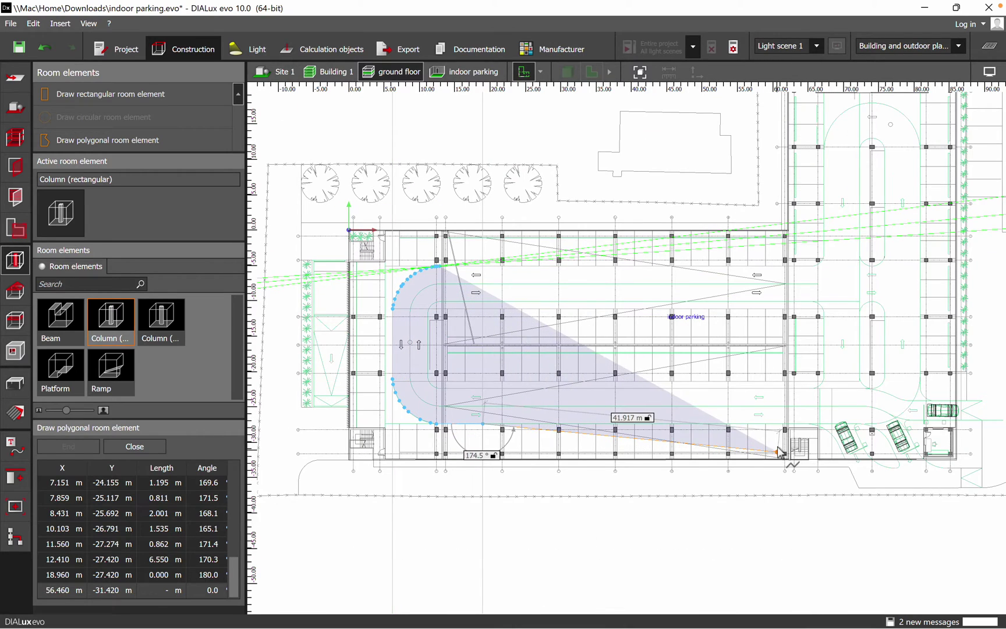
middle_click_drag(780, 451, 561, 442)
scroll(536, 416, "up", 3)
middle_click_drag(638, 432, 469, 435)
scroll(556, 419, "up", 2)
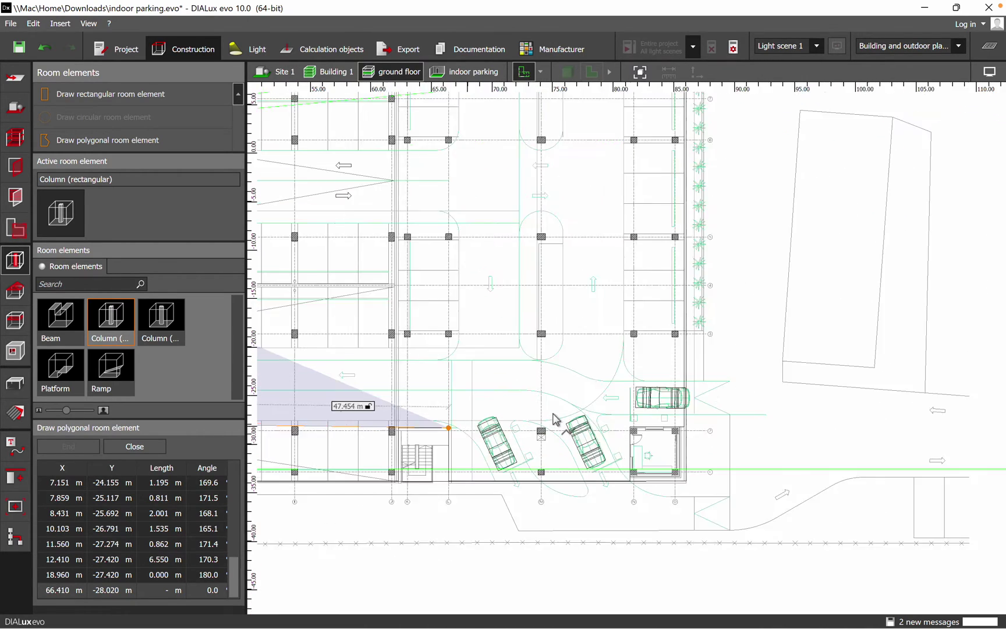
scroll(555, 420, "up", 4)
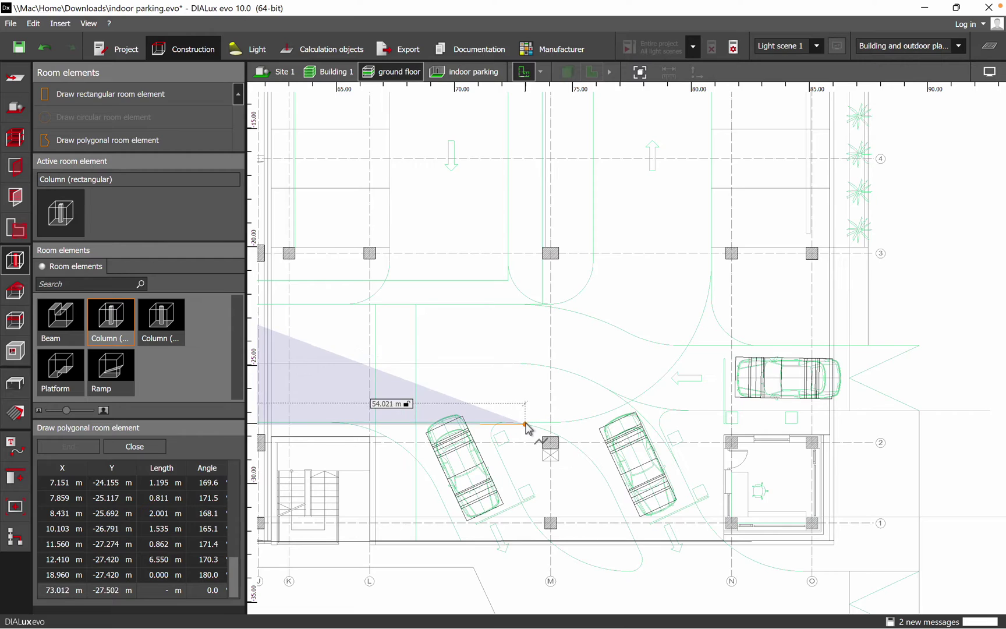
left_click(575, 429)
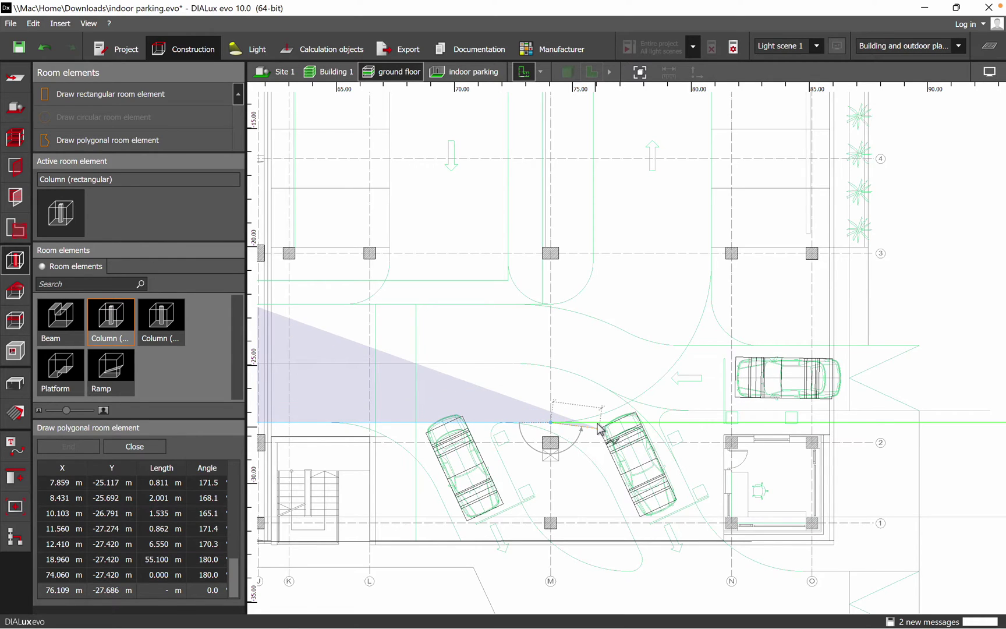
Step: Trace the start of the rising lane curve beyond axis M to about X 77.32, Y -26.6 m
scroll(527, 420, "up", 8)
left_click(517, 417)
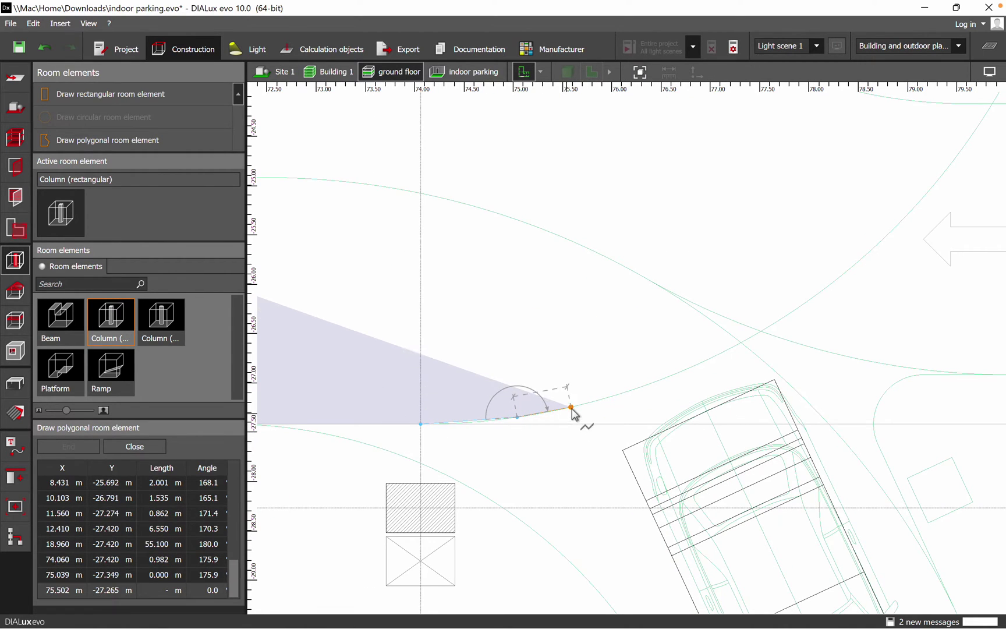
left_click(582, 403)
left_click(673, 376)
middle_click_drag(672, 376, 378, 502)
left_click(375, 493)
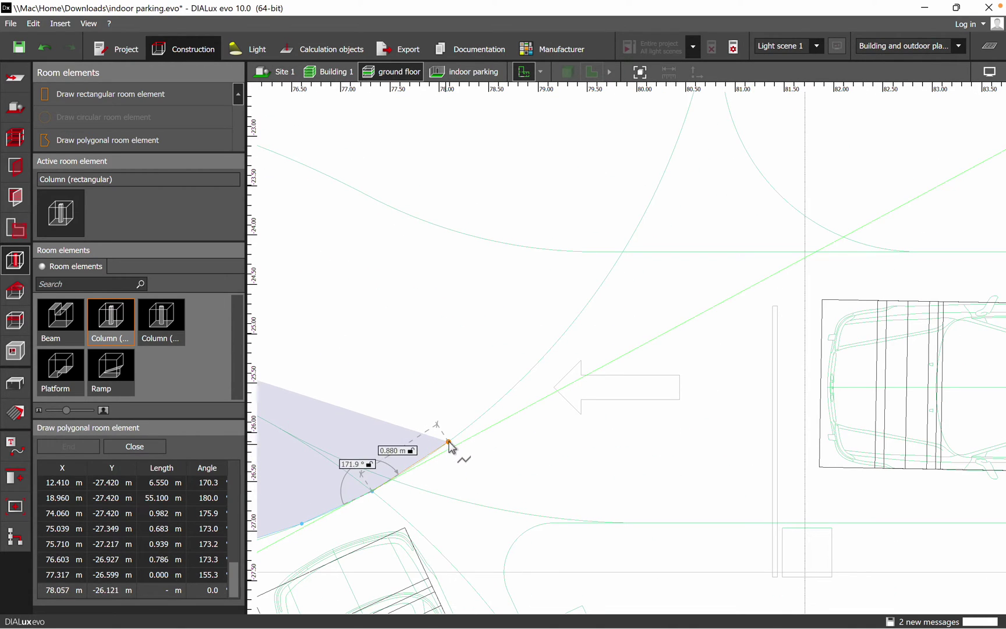
Step: Trace the rising lane curve from X 77.32 m until it meets the vertical lane line at about X 80.85, Y -20.92 m
left_click(539, 375)
left_click(533, 371)
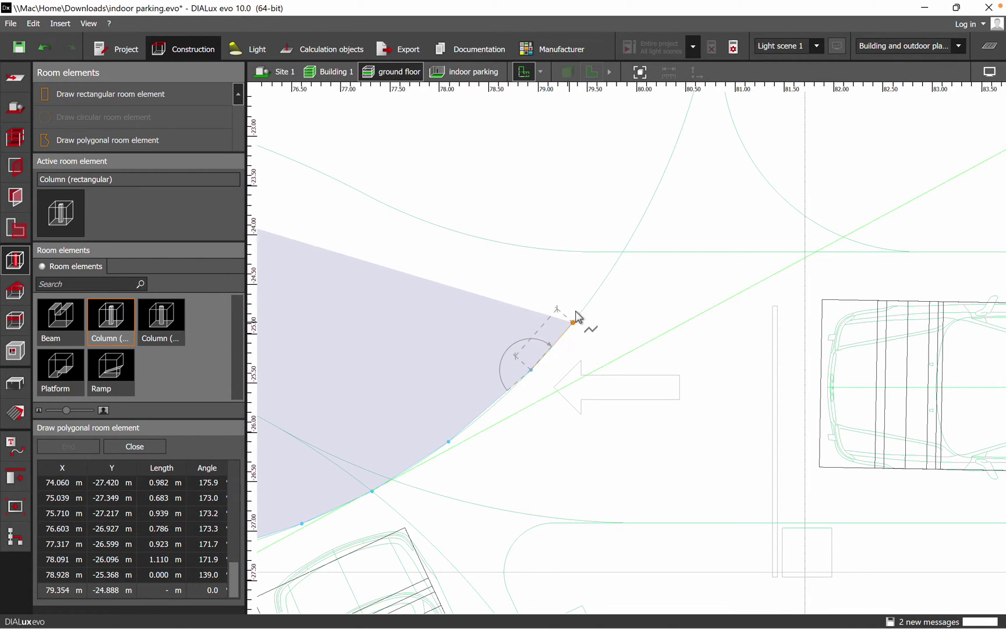
left_click(597, 292)
scroll(533, 419, "down", 1)
middle_click_drag(530, 297, 455, 476)
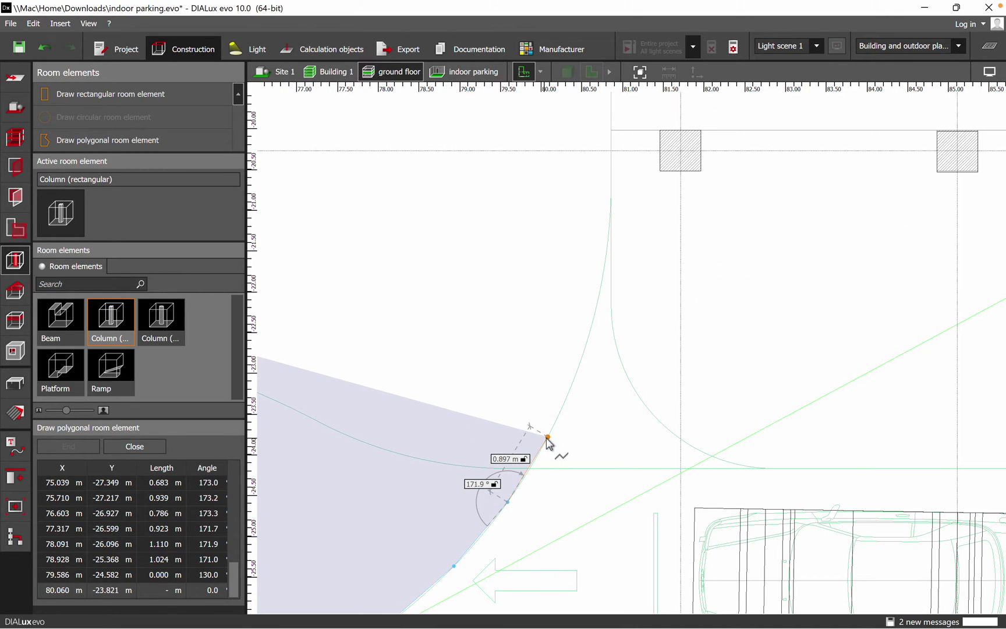
left_click(547, 436)
left_click(581, 340)
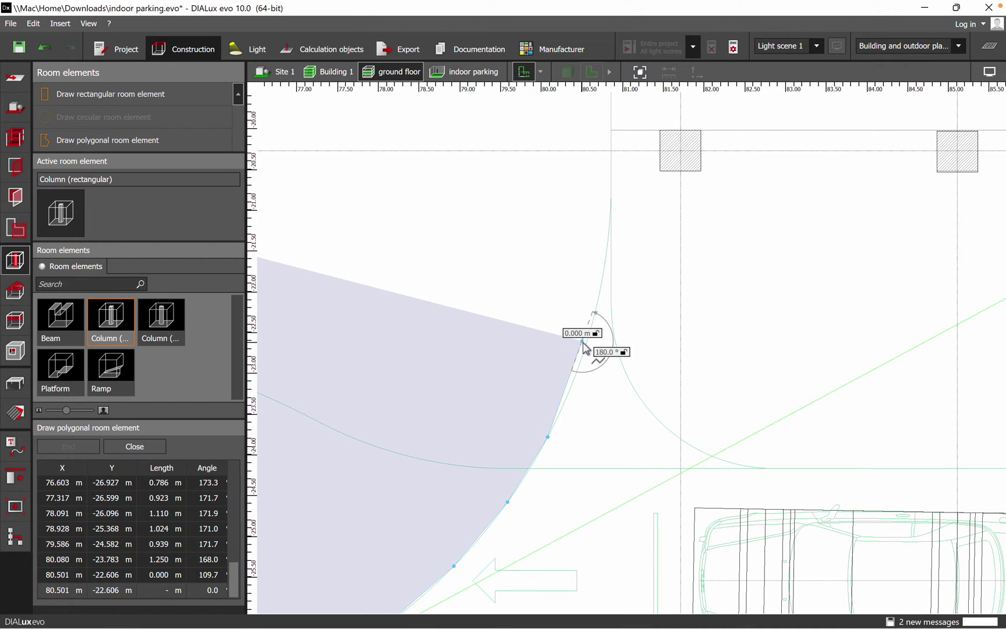
left_click(605, 262)
left_click(611, 204)
scroll(498, 484, "down", 3)
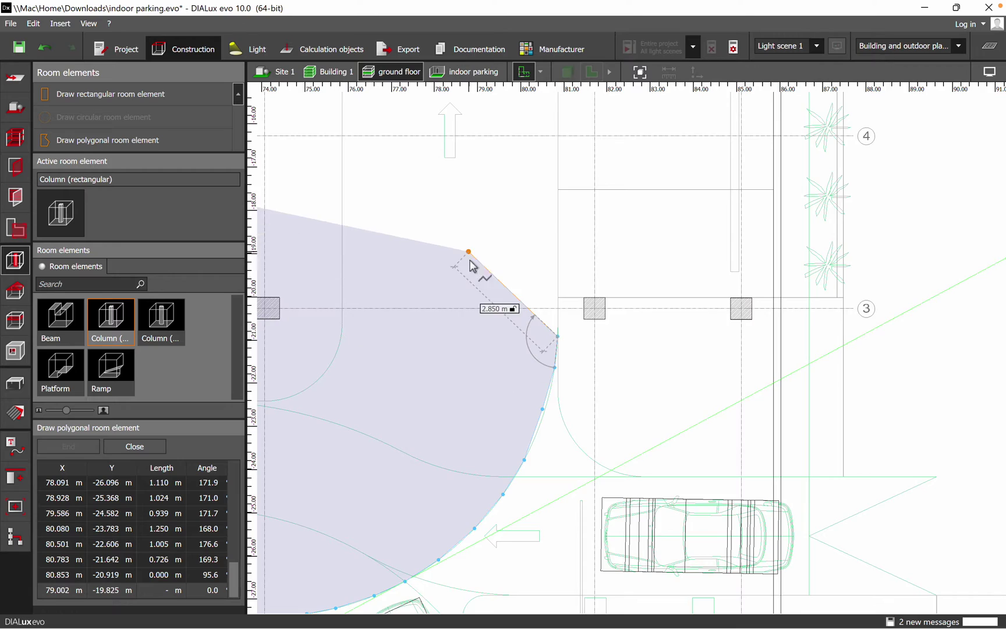
Step: Extend the polygon straight along the vertical lane line to the start of the upper arc at about X 80.86, Y 11.98 m
middle_click_drag(471, 251, 474, 454)
scroll(536, 411, "down", 5)
middle_click_drag(527, 105, 517, 447)
scroll(489, 298, "up", 5)
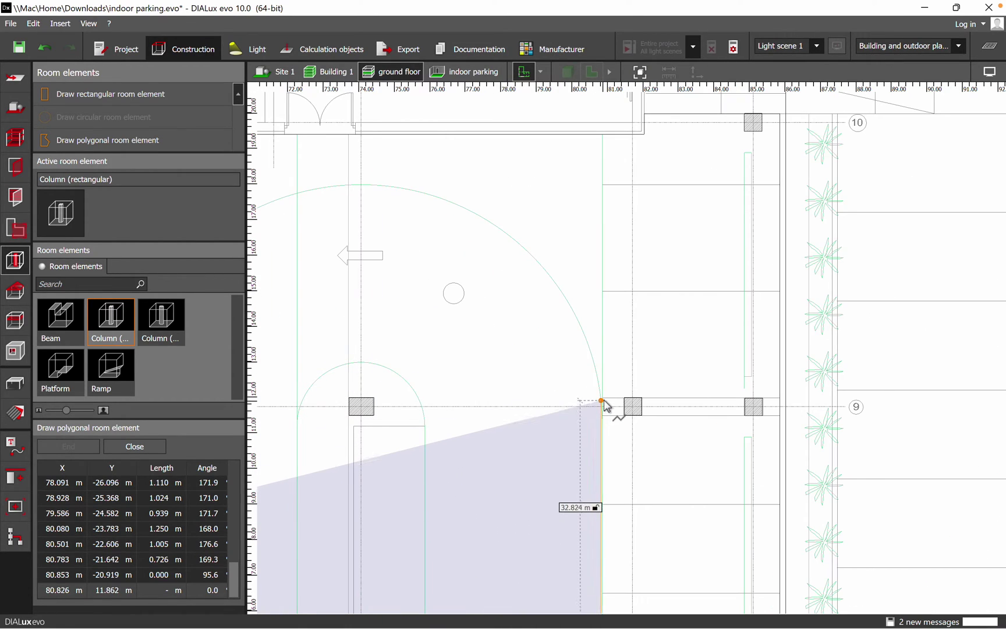
left_click(603, 399)
Step: Trace the first half of the large upper arc to its crown at about X 74.19, Y 17.98 m
left_click(592, 358)
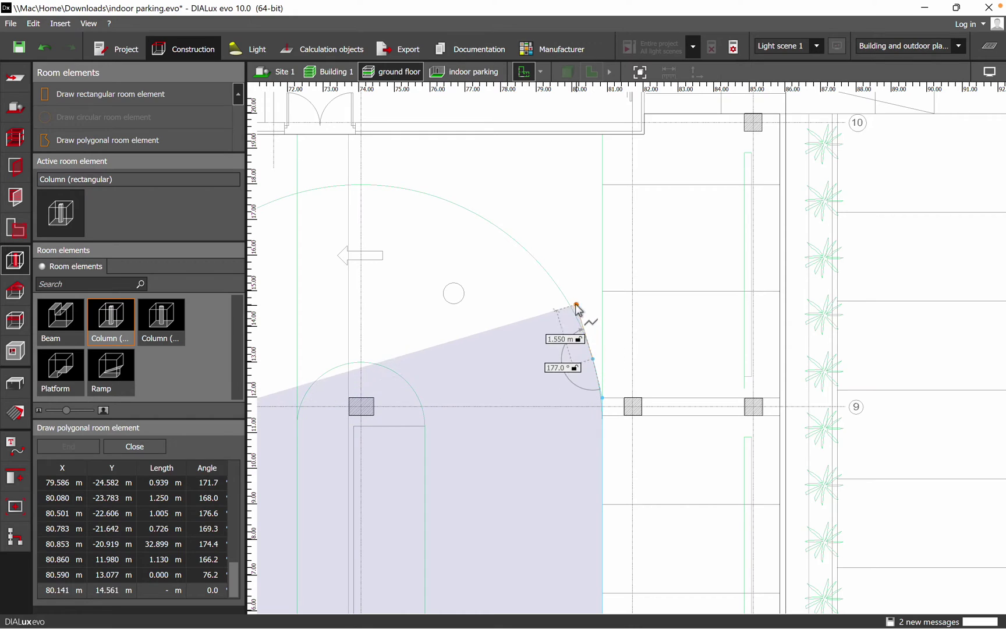
left_click(566, 299)
left_click(525, 249)
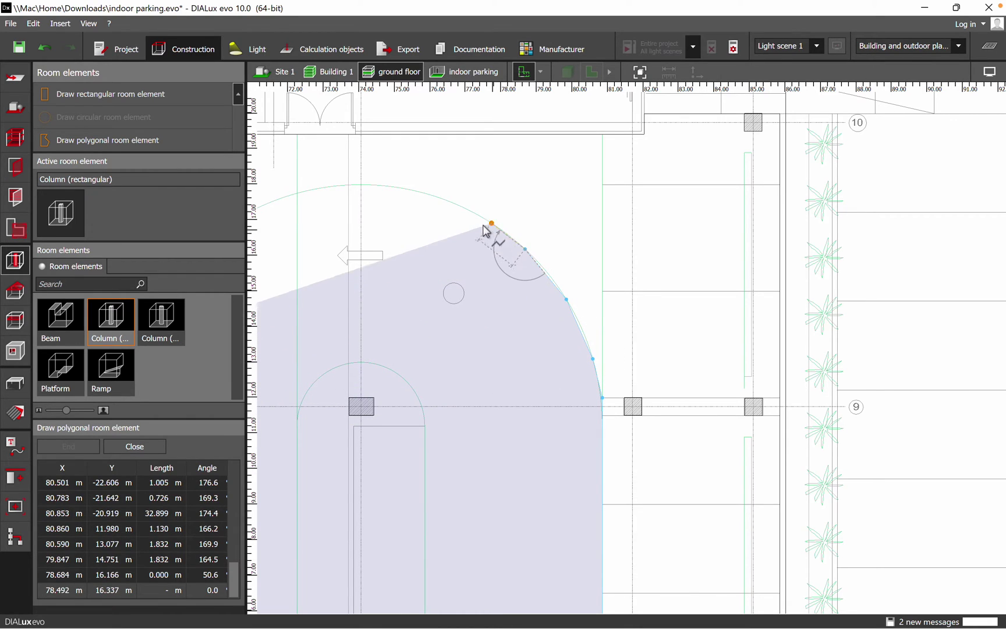
left_click(454, 204)
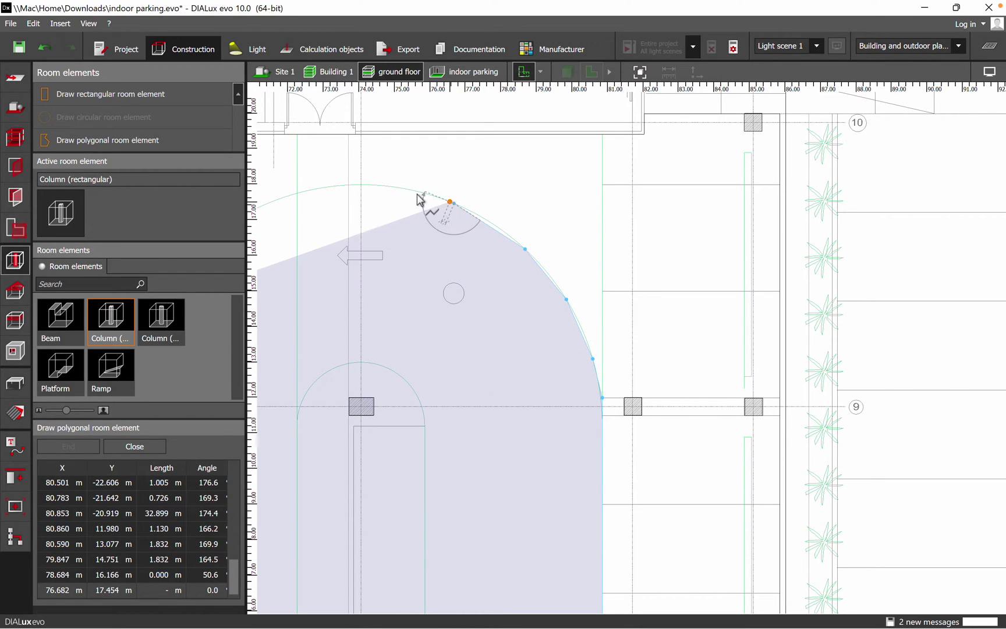
left_click(365, 185)
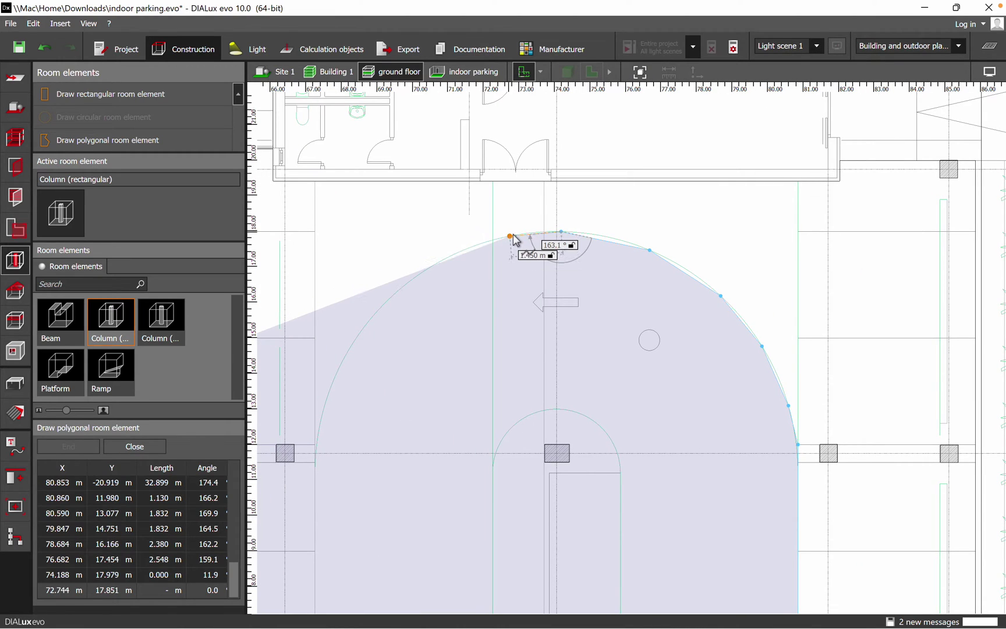
Step: Trace the second half of the large upper arc down to about X 67.29, Y 11.86 m near axis 9
left_click(465, 249)
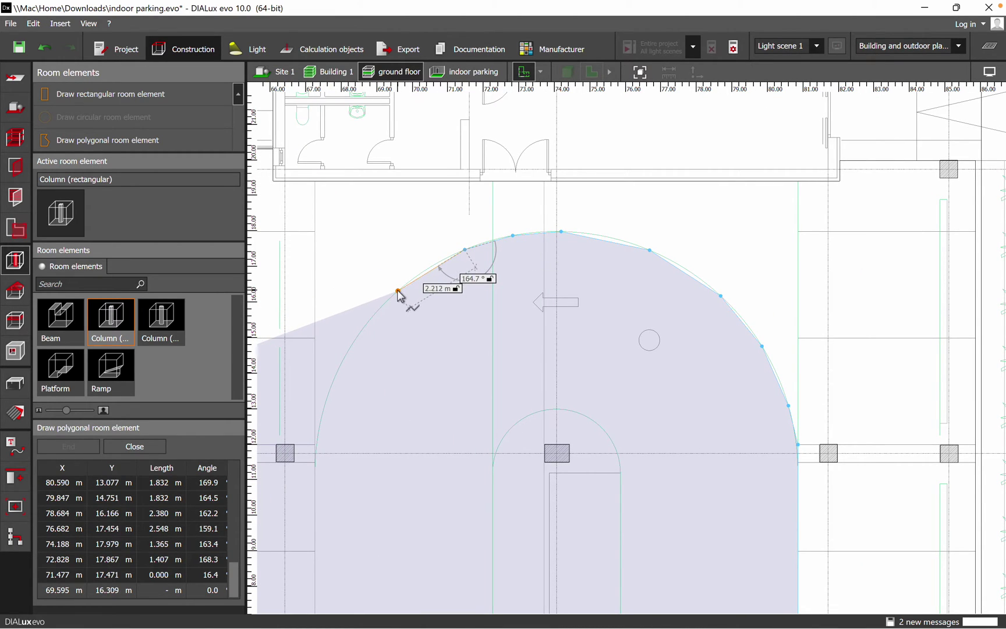
left_click(398, 290)
left_click(356, 338)
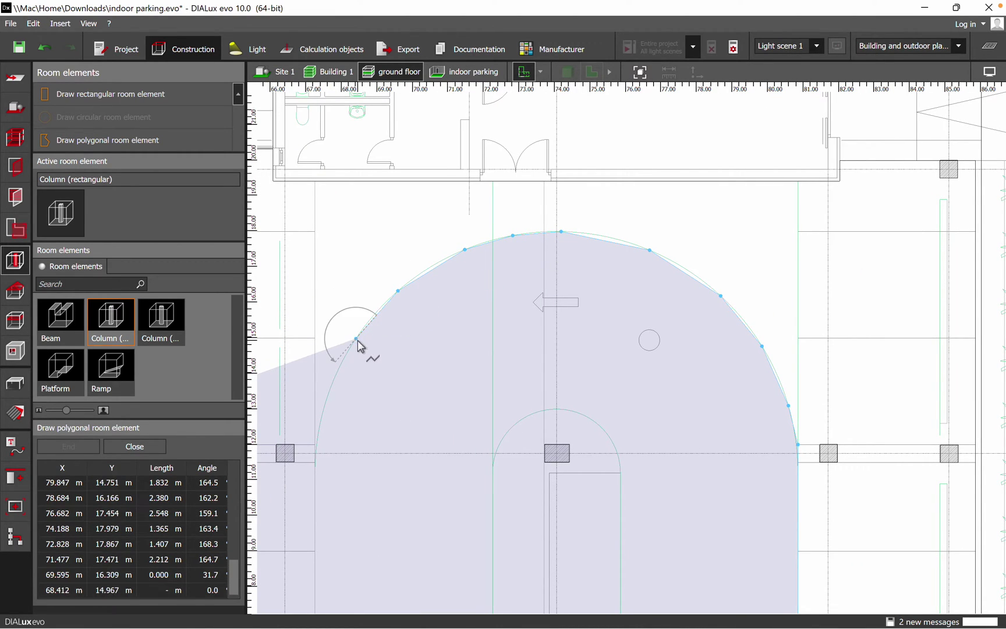
left_click(331, 386)
left_click(316, 449)
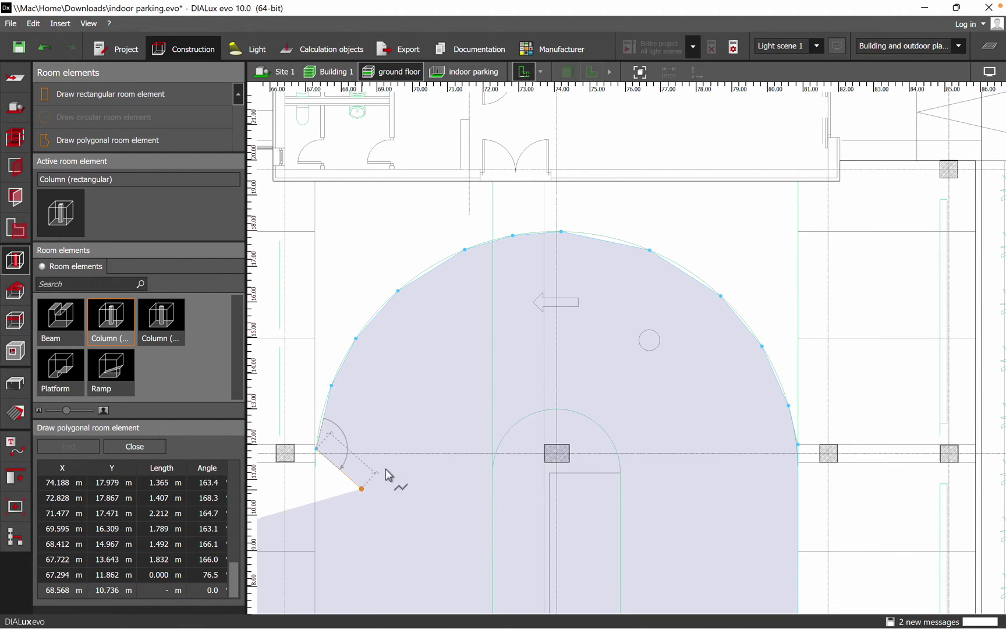
Step: Extend the polygon straight along the inner vertical lane line to about X 67.22, Y -3.68 m near axis 6
scroll(387, 476, "down", 3)
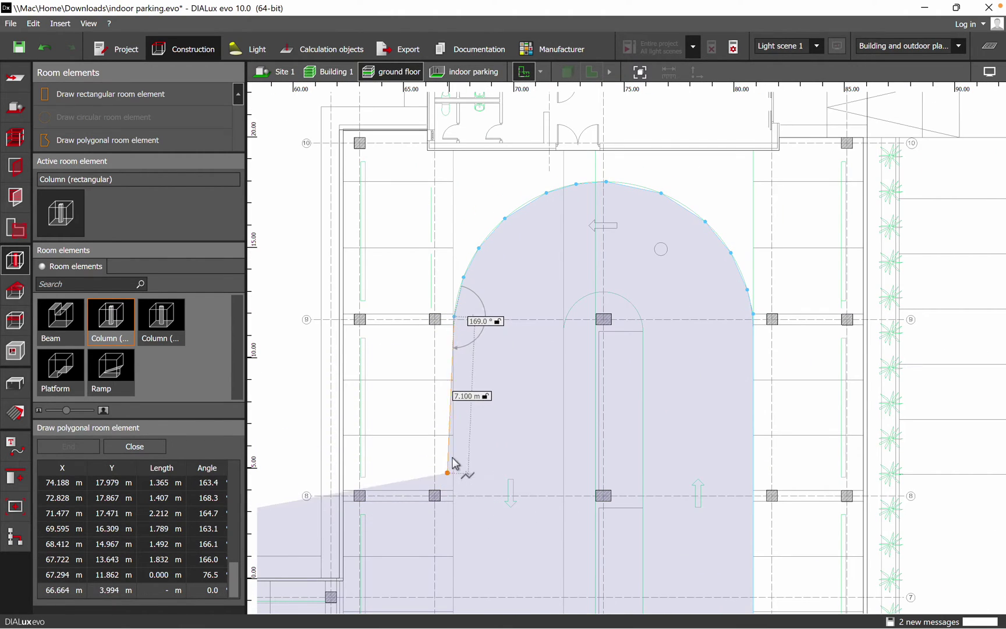
left_click(454, 385)
scroll(471, 326, "down", 4)
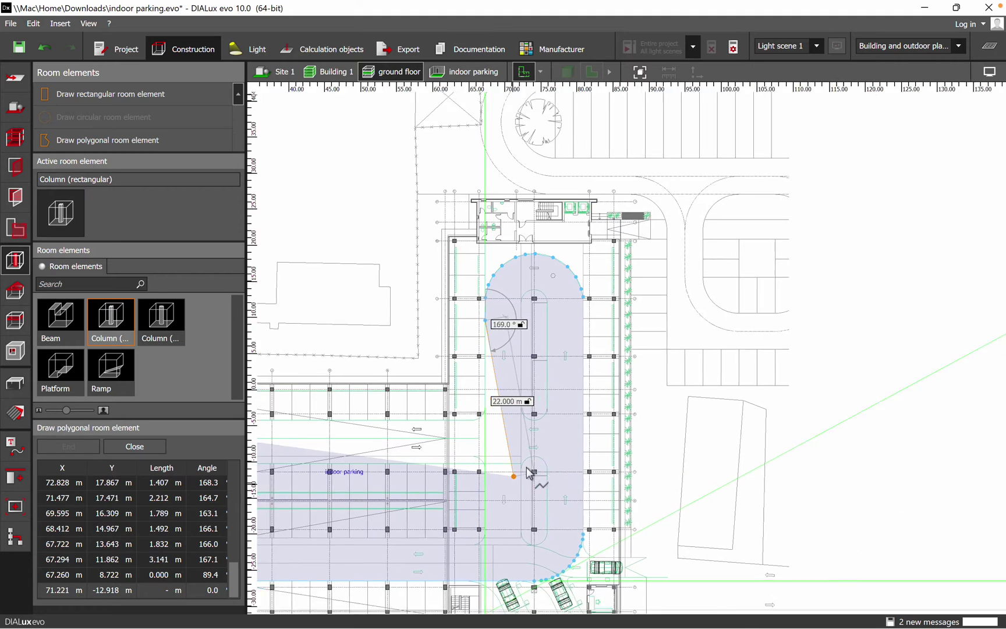
scroll(535, 343, "up", 3)
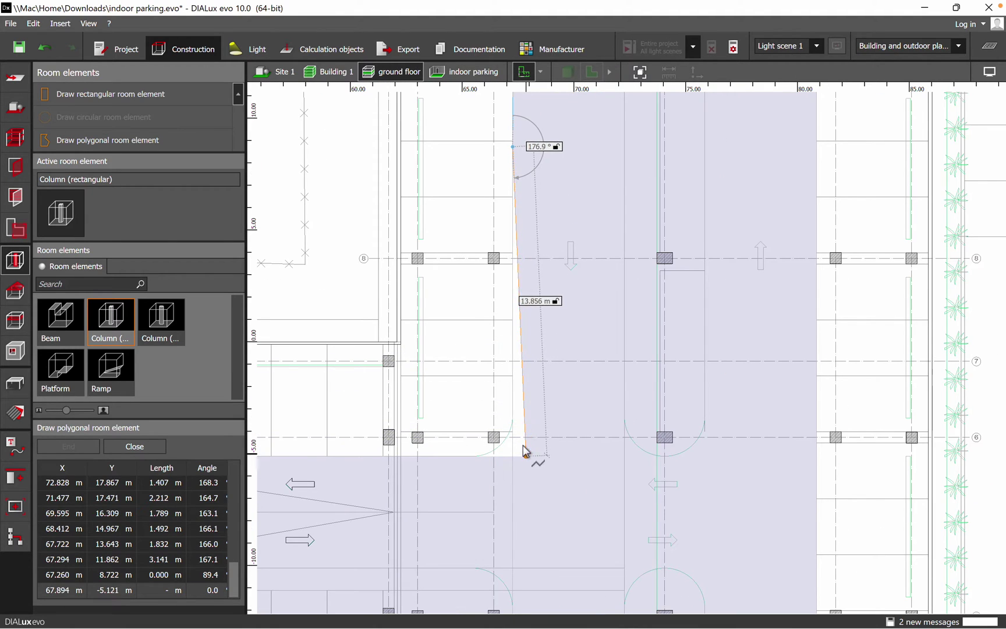
left_click(514, 436)
Step: Trace the small inner corner curve beside the column near axis 6, ending at about X 65.54, Y -5.12 m
scroll(512, 425, "up", 5)
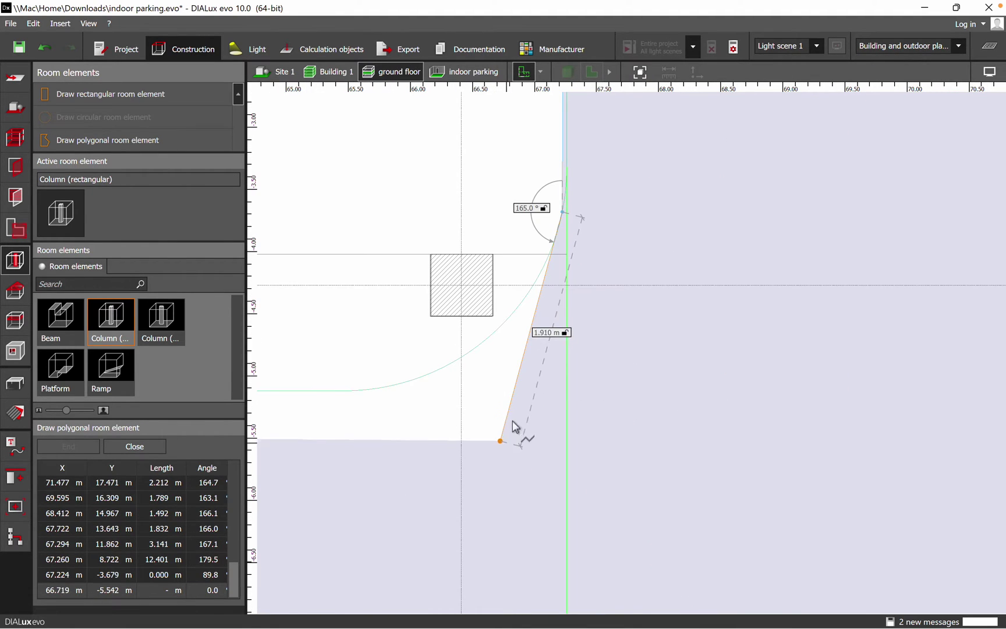
left_click(540, 273)
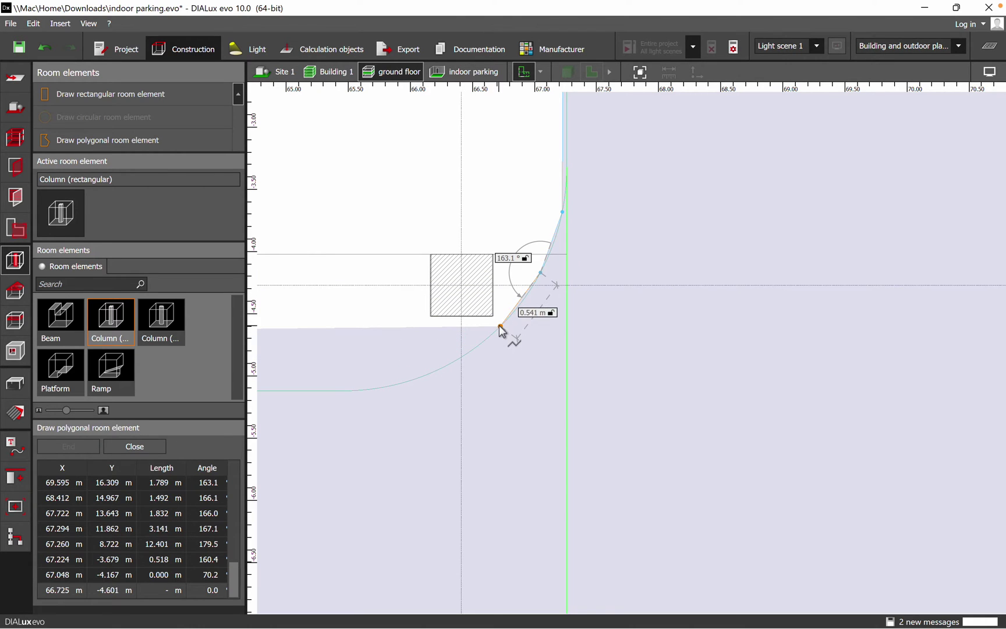
left_click(501, 328)
left_click(414, 380)
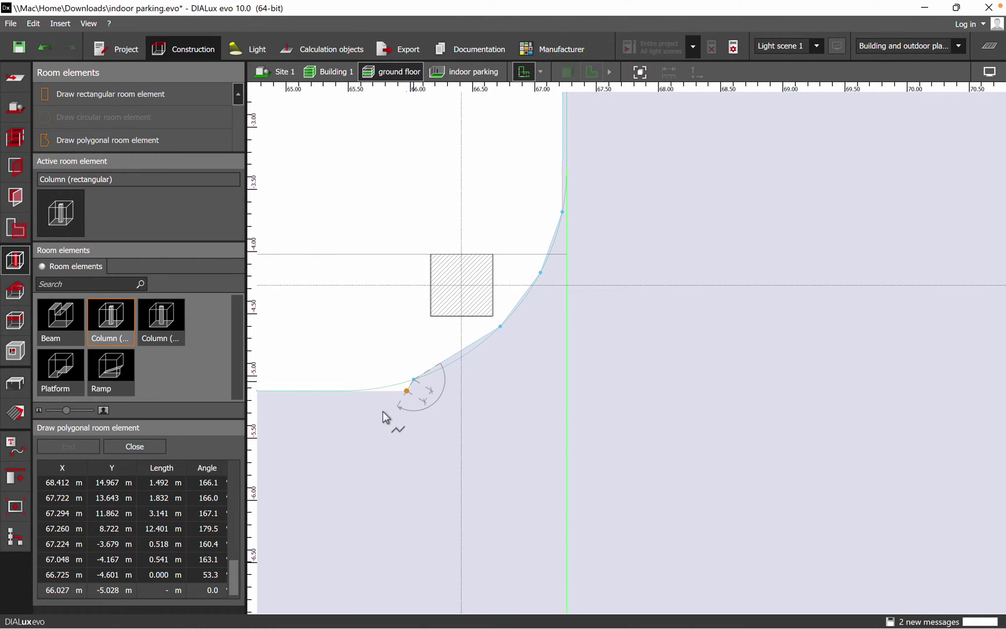
left_click(353, 391)
Step: Add a point on the horizontal lane line beyond the inner corner and close the polygonal room element
scroll(367, 398, "down", 3)
middle_click_drag(375, 400, 651, 449)
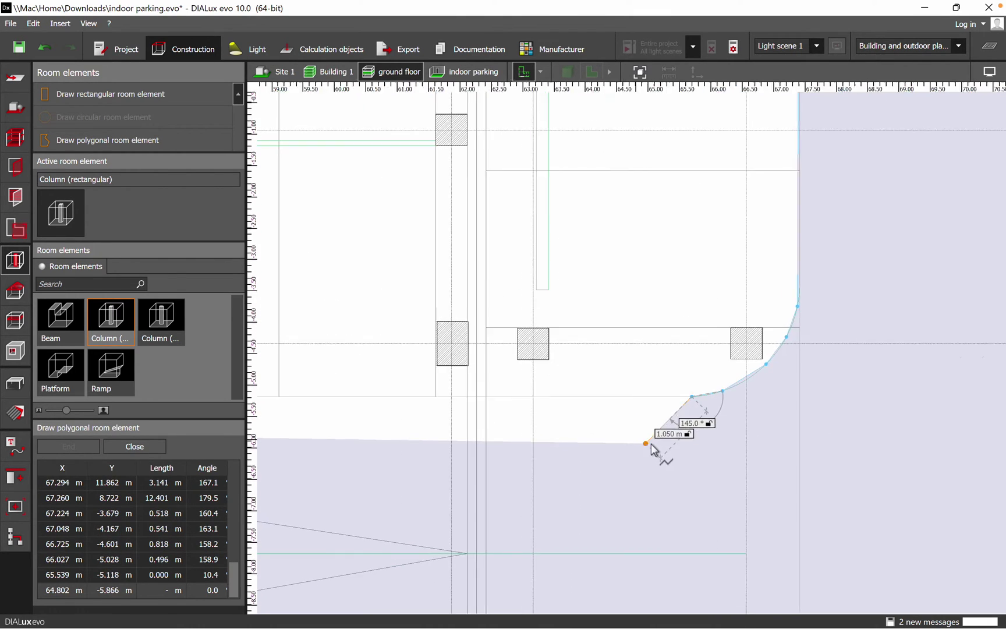
left_click(540, 397)
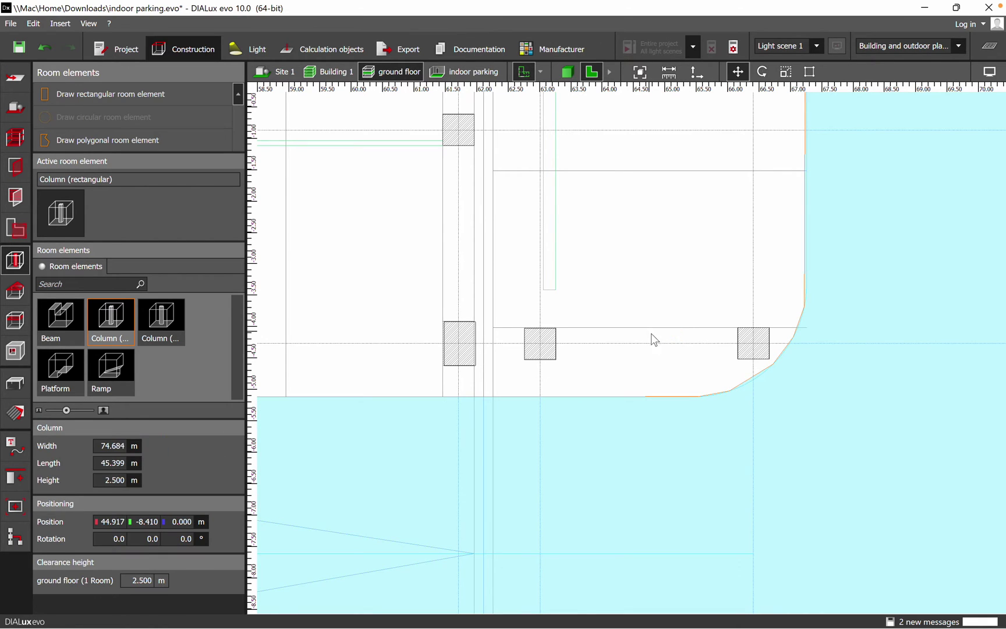
Step: Switch to the 3D view, inspect the traced lane element and reduce its height to a thin floor layer
scroll(652, 336, "down", 10)
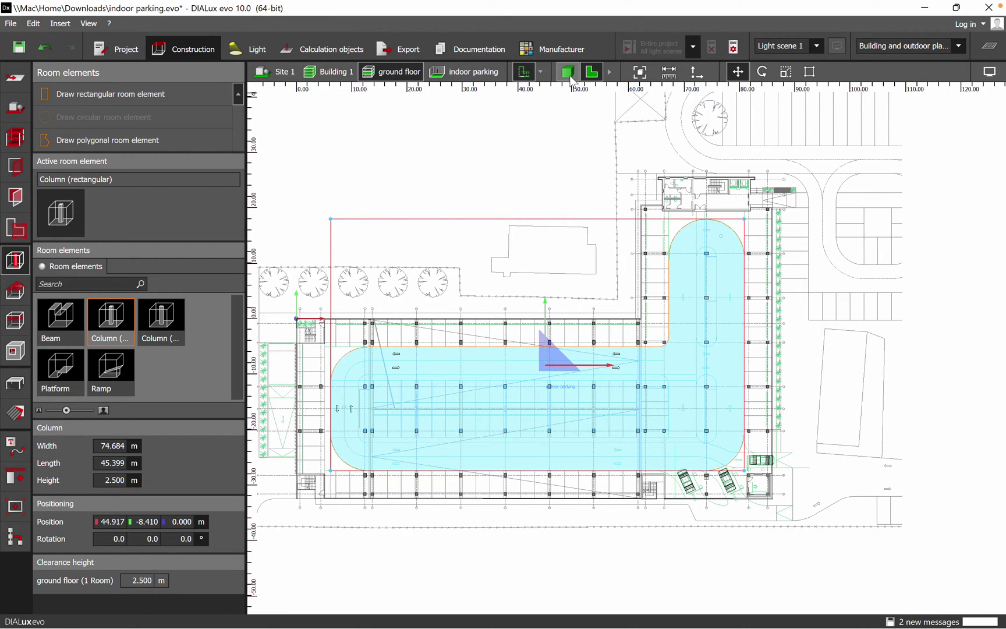
left_click(531, 347)
left_click(576, 71)
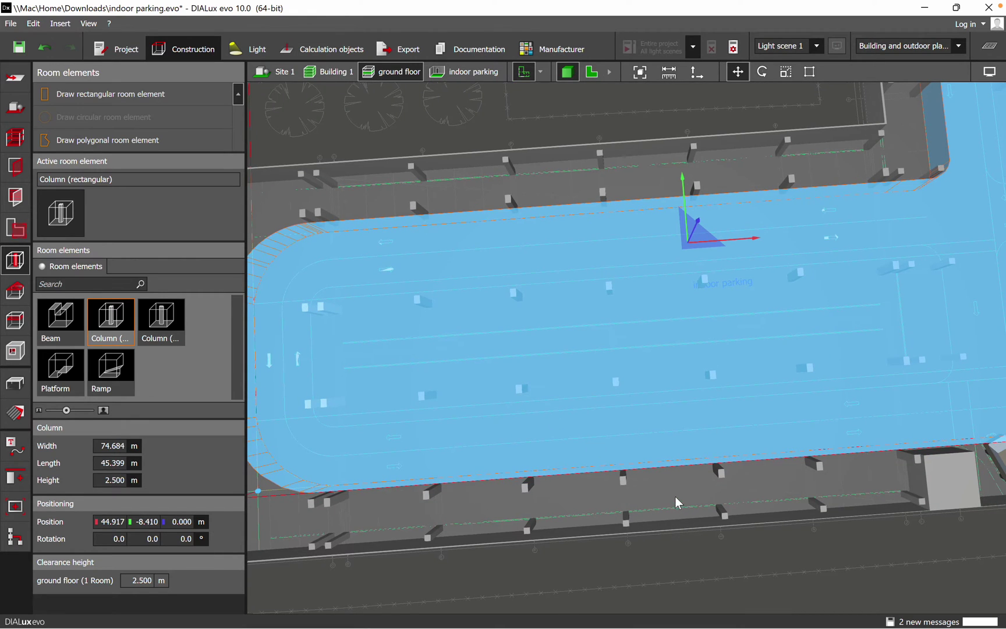
left_click(675, 496)
scroll(627, 284, "down", 2)
left_click_drag(669, 437, 589, 211)
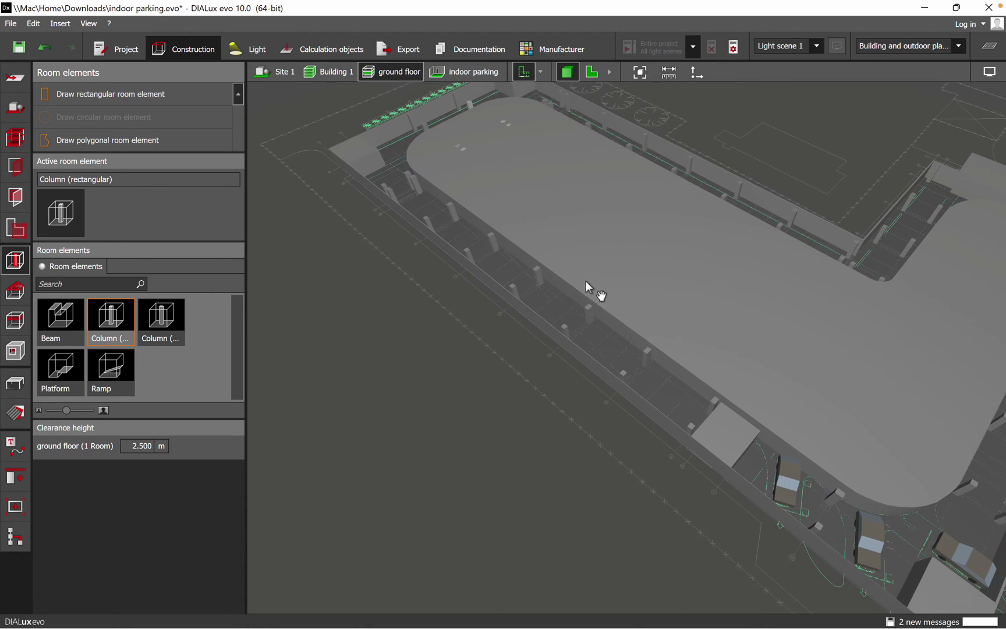
left_click_drag(585, 280, 622, 333)
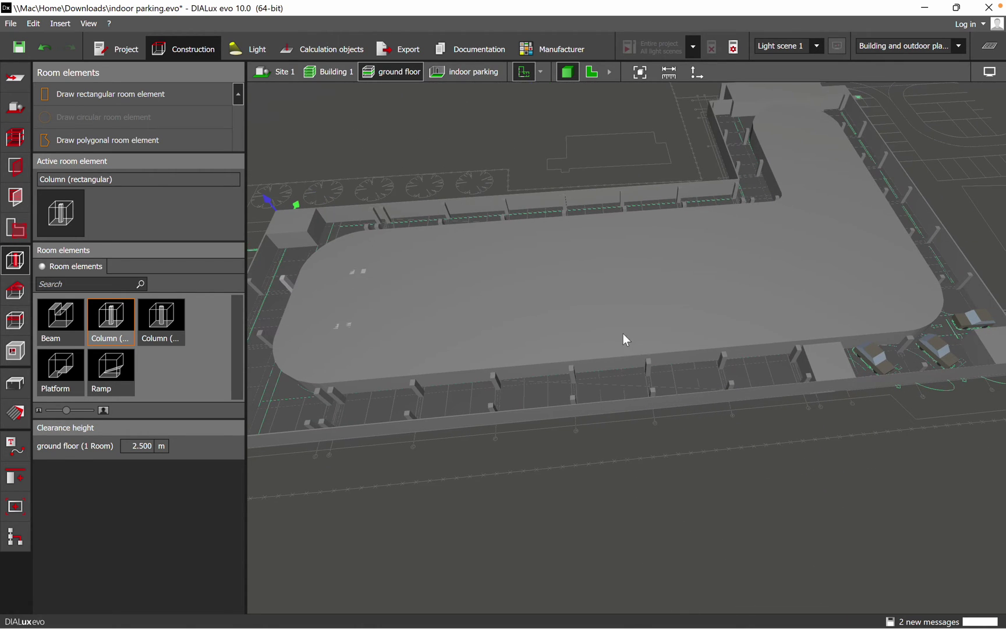
left_click(613, 331)
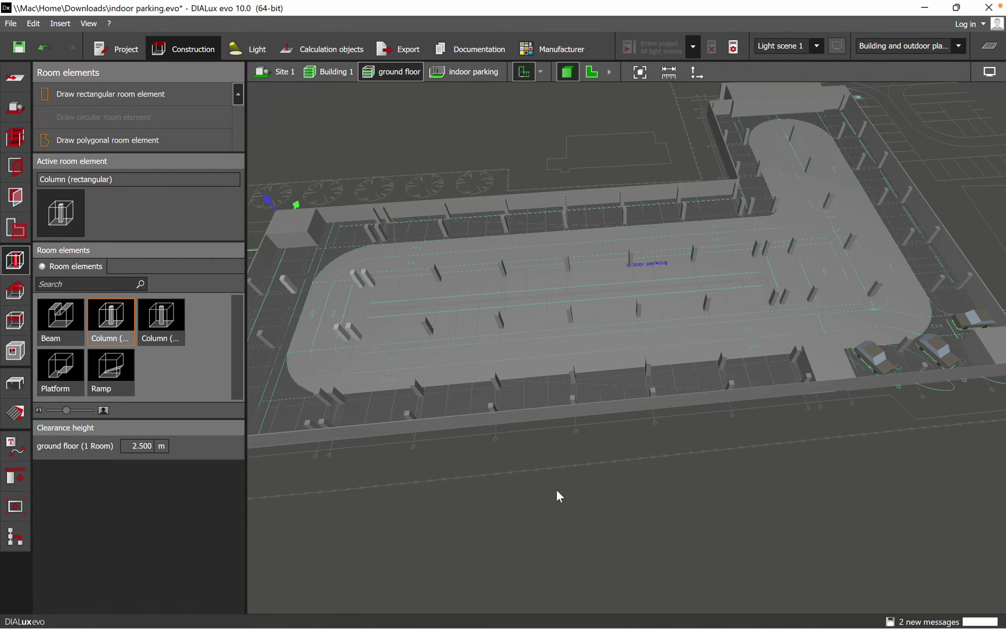
Step: Examine the flattened lane surface in 3D around the columns, both rounded ends and the parked cars
middle_click_drag(590, 374, 514, 396)
right_click_drag(566, 449, 586, 466)
middle_click_drag(655, 359, 788, 441)
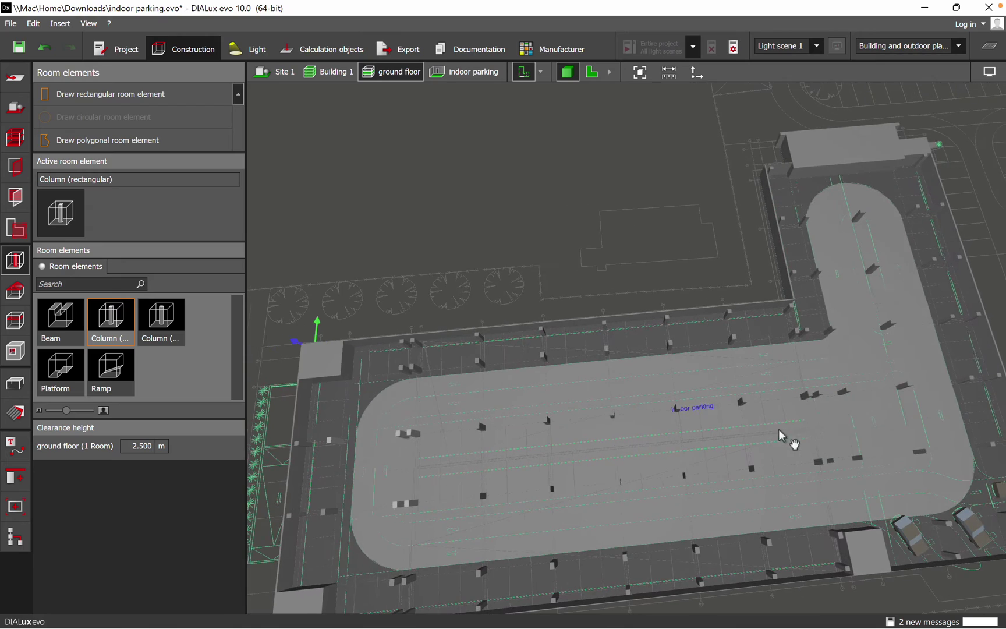
scroll(316, 478, "up", 5)
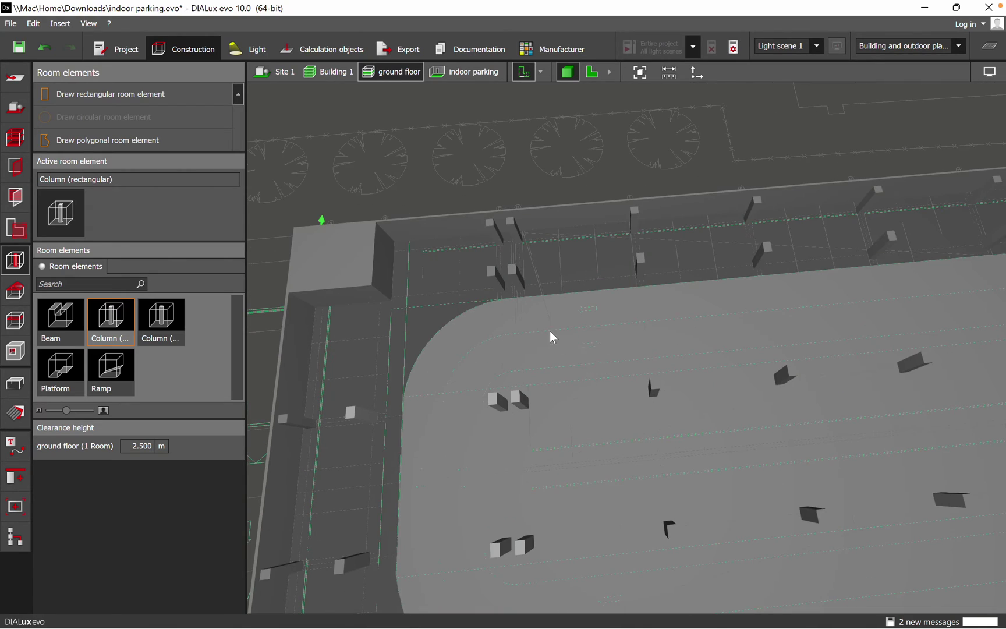
scroll(549, 331, "down", 3)
middle_click_drag(635, 439, 796, 391)
middle_click_drag(680, 507, 341, 494)
scroll(806, 391, "down", 2)
middle_click_drag(806, 391, 473, 460)
scroll(618, 475, "up", 4)
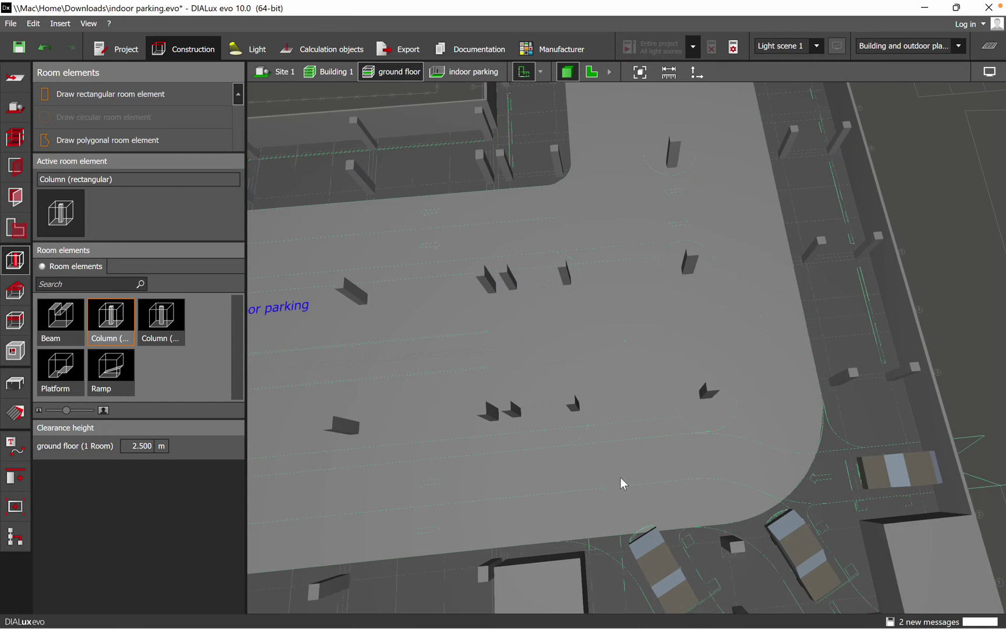
scroll(640, 475, "up", 1)
Step: Set the height of the lane surface element to 0.001 m
left_click(636, 463)
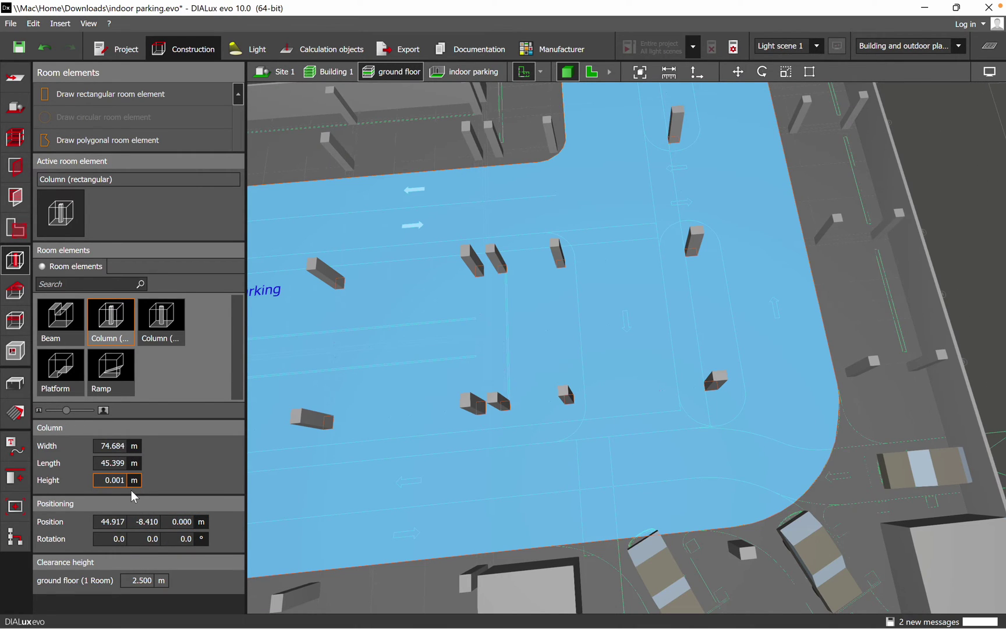
type("1")
left_click(884, 404)
Step: Set the height of the two direction arrows near the lane's far rounded end to 0.002 m
scroll(487, 419, "down", 3)
scroll(472, 345, "up", 4)
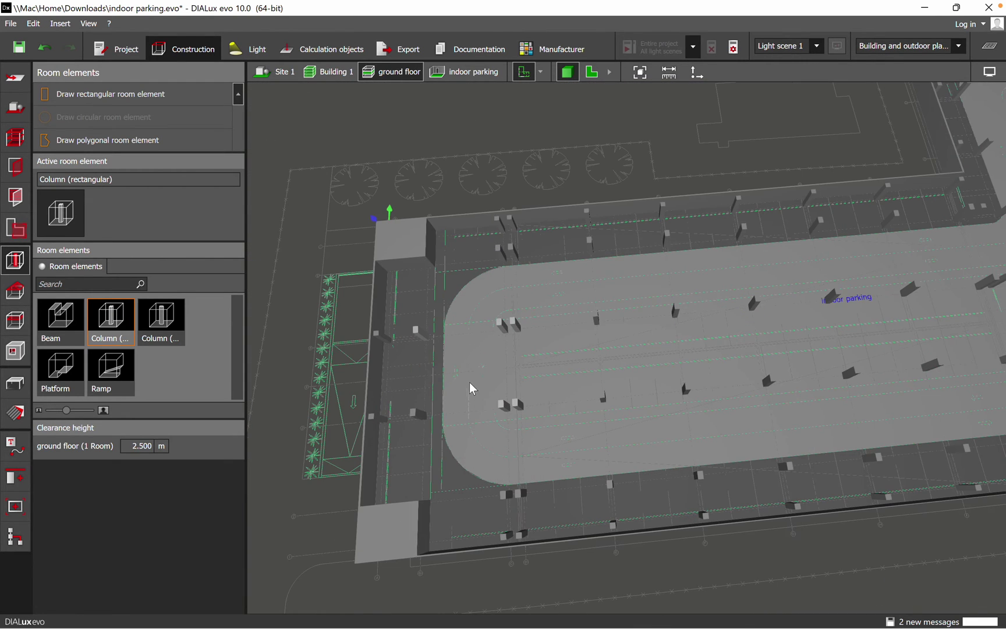
scroll(470, 381, "up", 3)
scroll(703, 365, "down", 4)
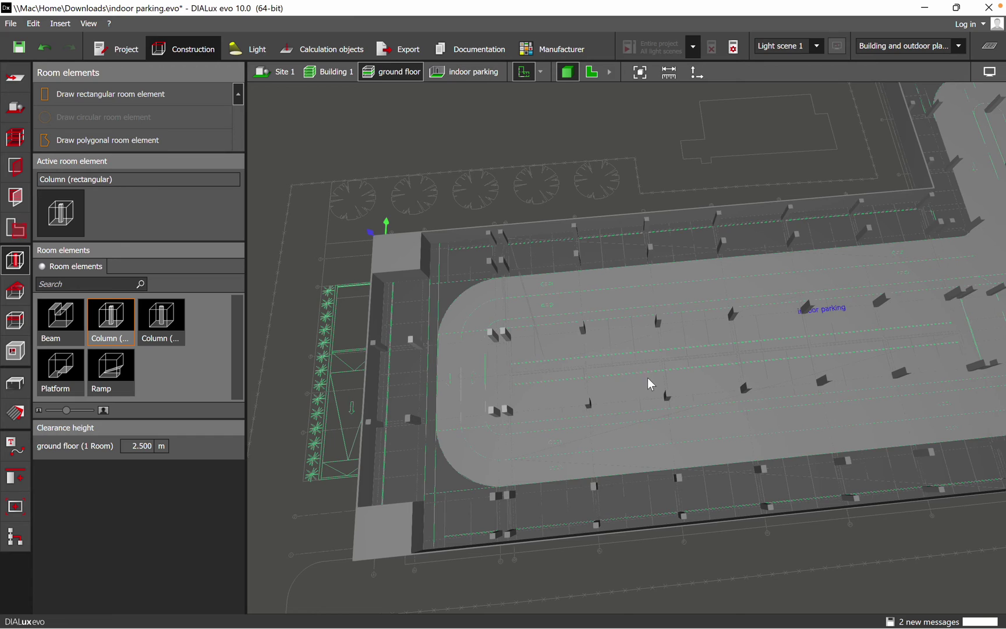
middle_click_drag(719, 373, 850, 338)
right_click_drag(703, 437, 867, 376)
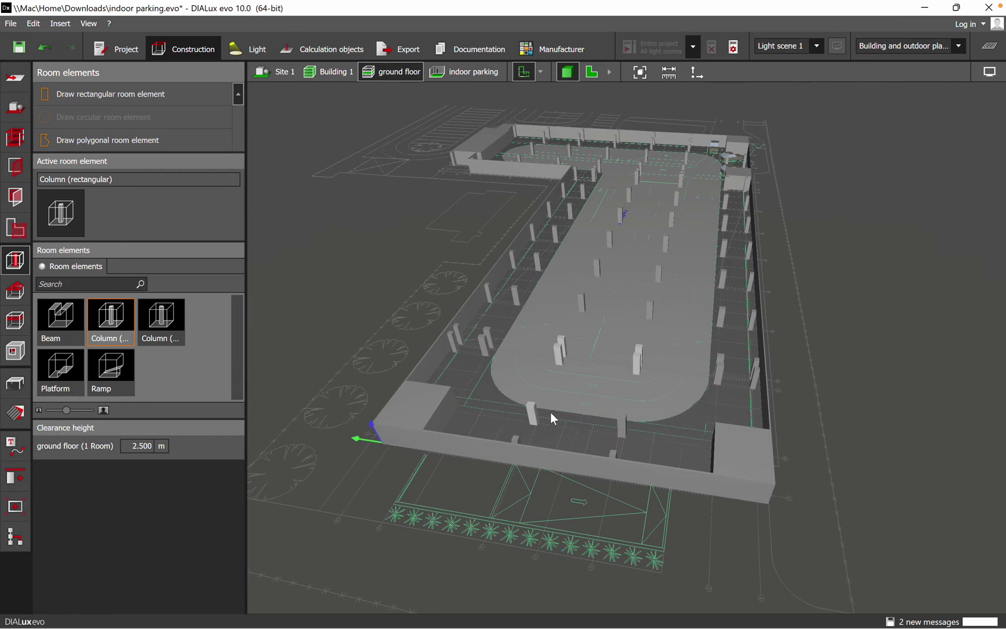
scroll(648, 377, "up", 6)
left_click(712, 415)
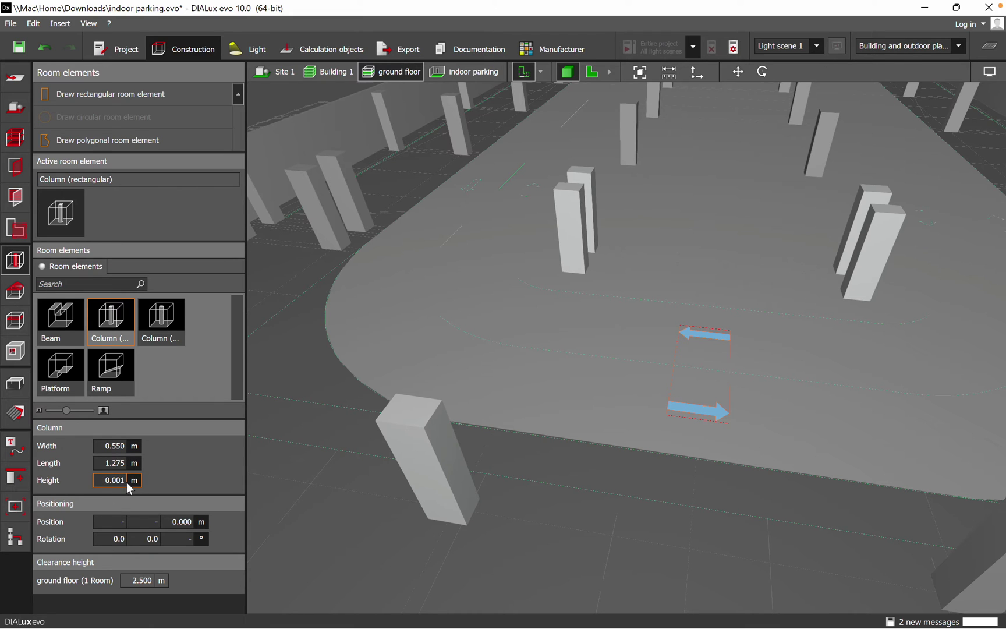
type("2")
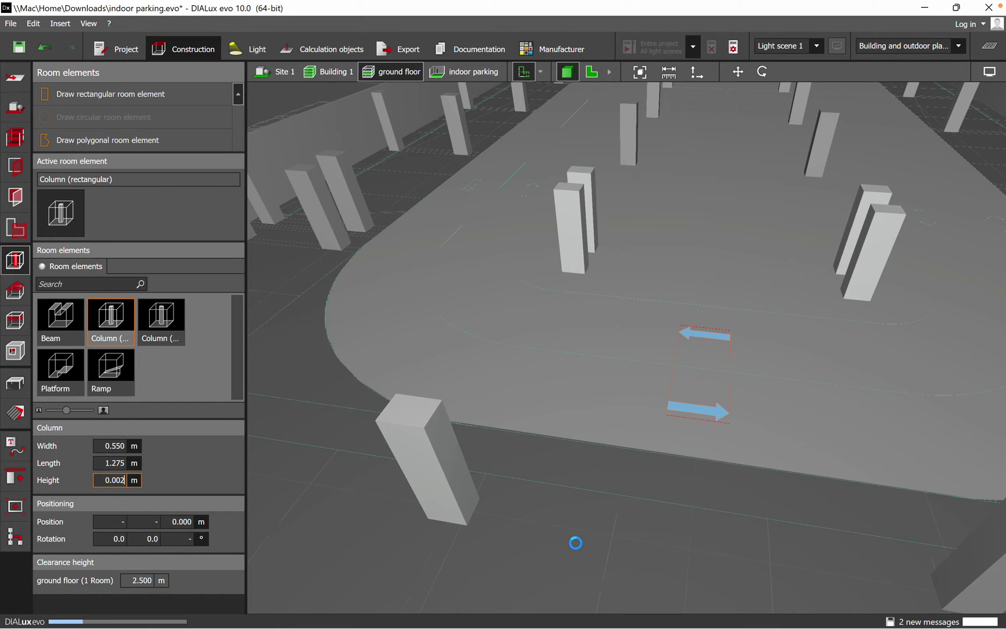
left_click(575, 542)
scroll(473, 471, "down", 2)
right_click_drag(577, 542, 478, 541)
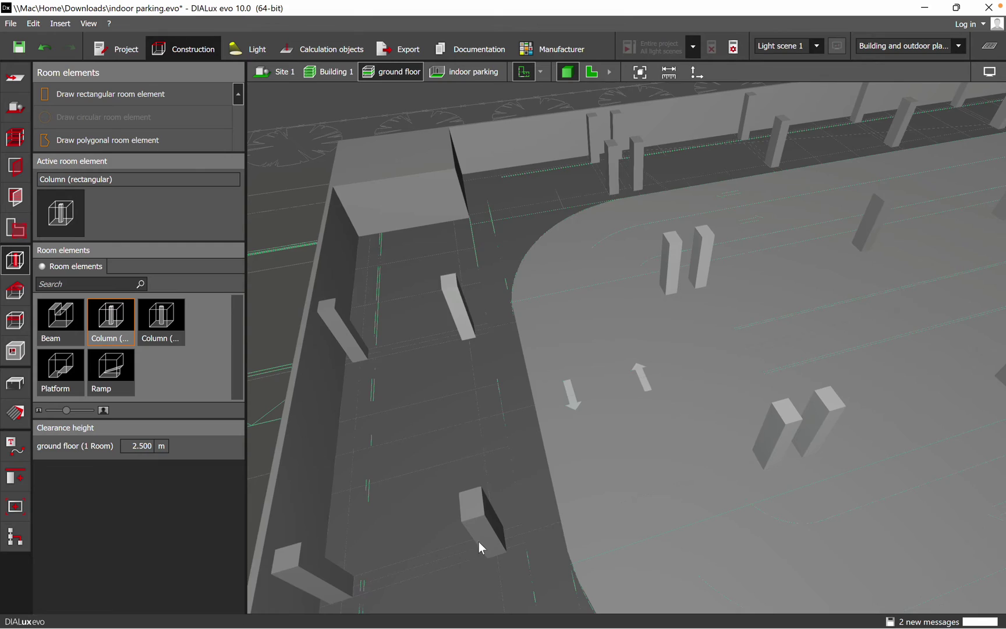
Step: Examine the lane surface in 3D to find the direction arrows still hidden beneath it
scroll(479, 542, "down", 2)
middle_click_drag(652, 544, 584, 556)
scroll(620, 519, "down", 2)
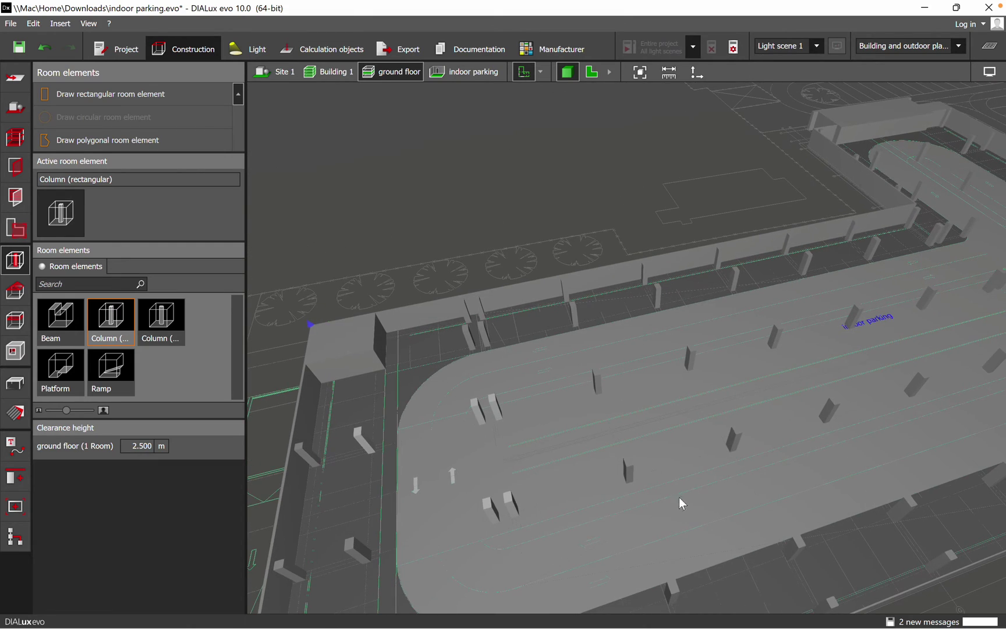
middle_click_drag(679, 498, 629, 501)
right_click_drag(629, 501, 610, 548)
middle_click_drag(635, 399, 537, 436)
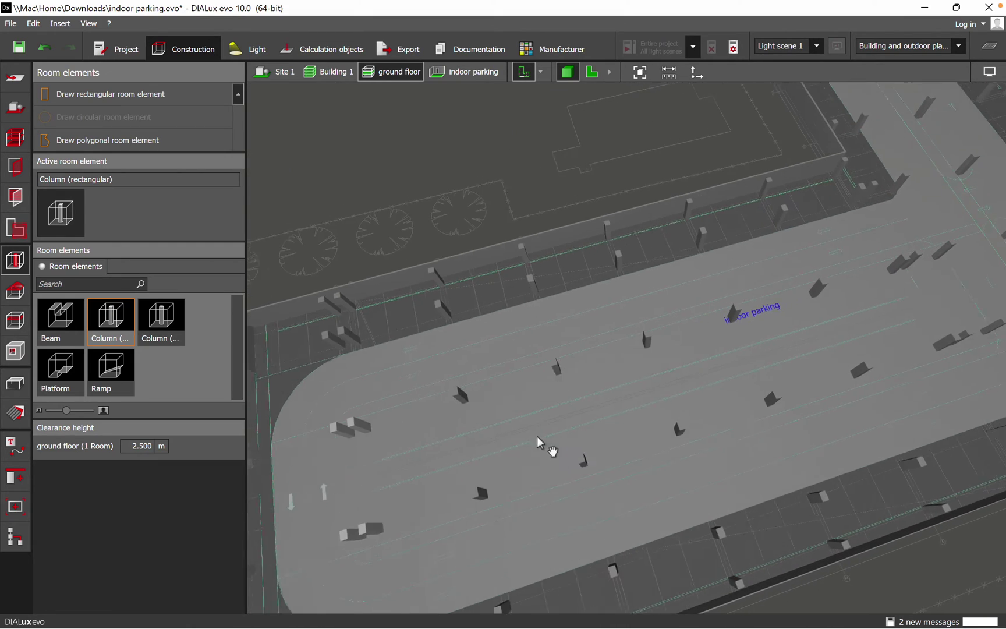
scroll(314, 359, "up", 3)
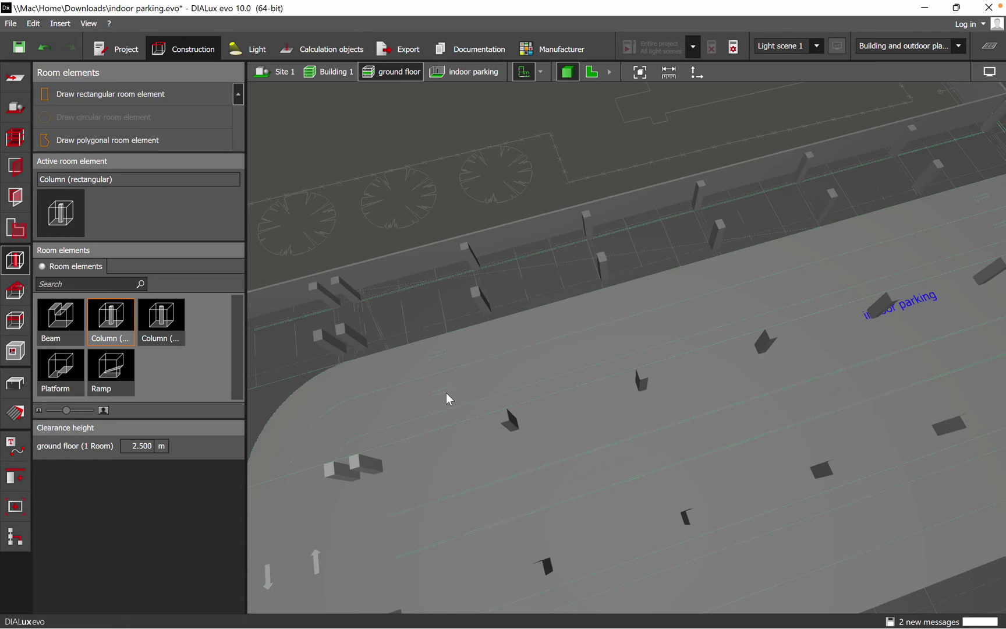
left_click(449, 399)
left_click(433, 148)
Step: In the floor plan, set the height of the four direction arrows along the upper straight lane to 0.002 m
left_click(591, 72)
scroll(363, 357, "up", 4)
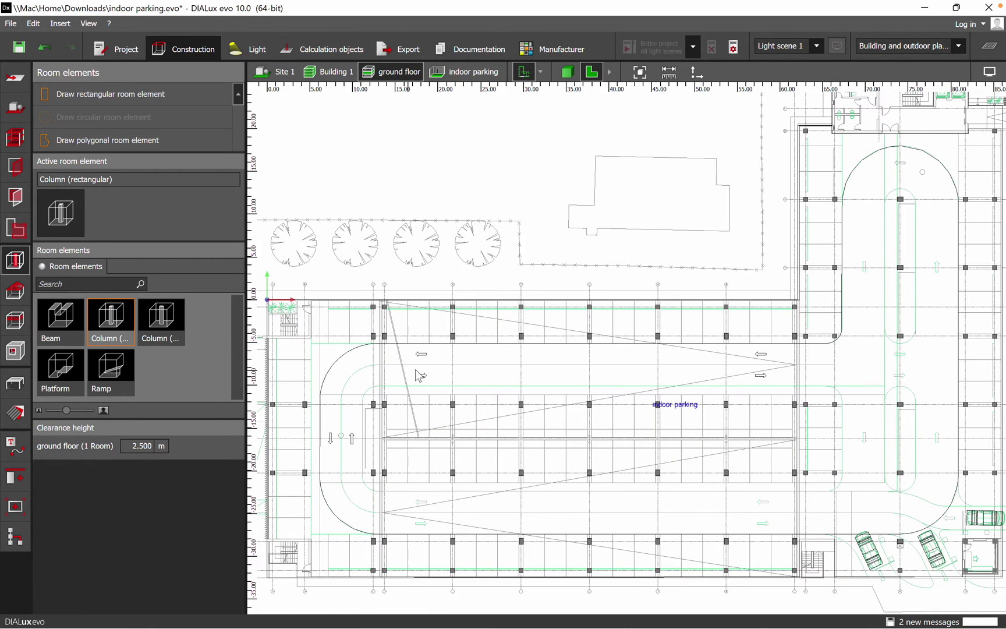
left_click(425, 381)
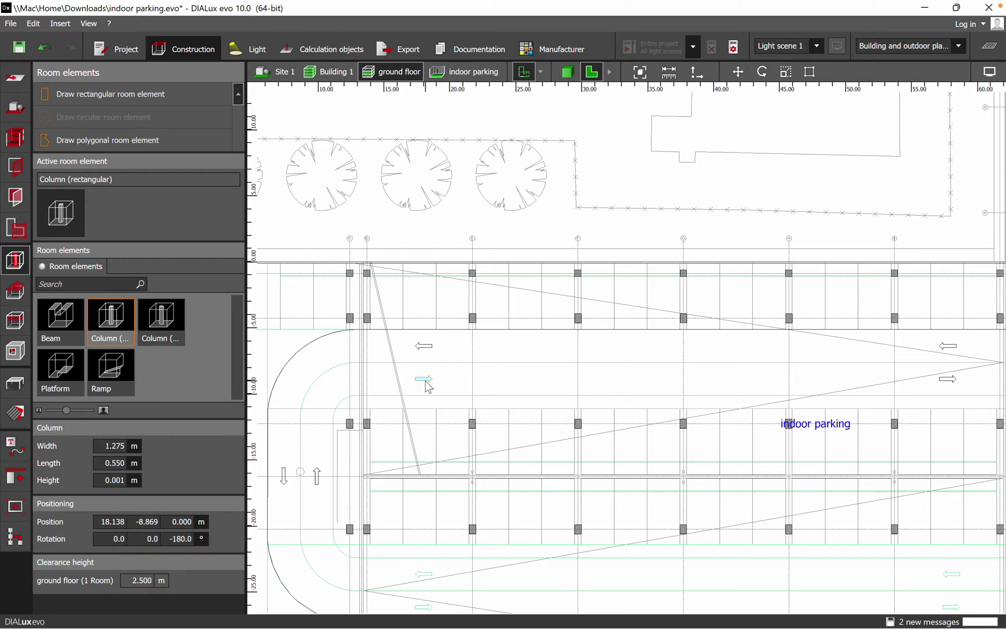
left_click(424, 346, "ctrl")
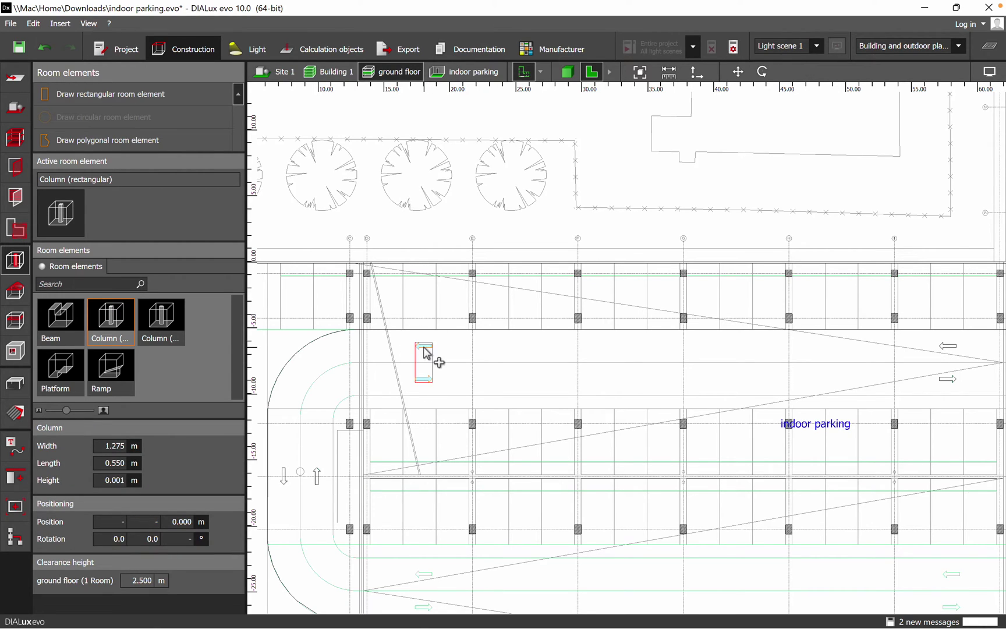
left_click(947, 379, "ctrl")
left_click(945, 347, "ctrl")
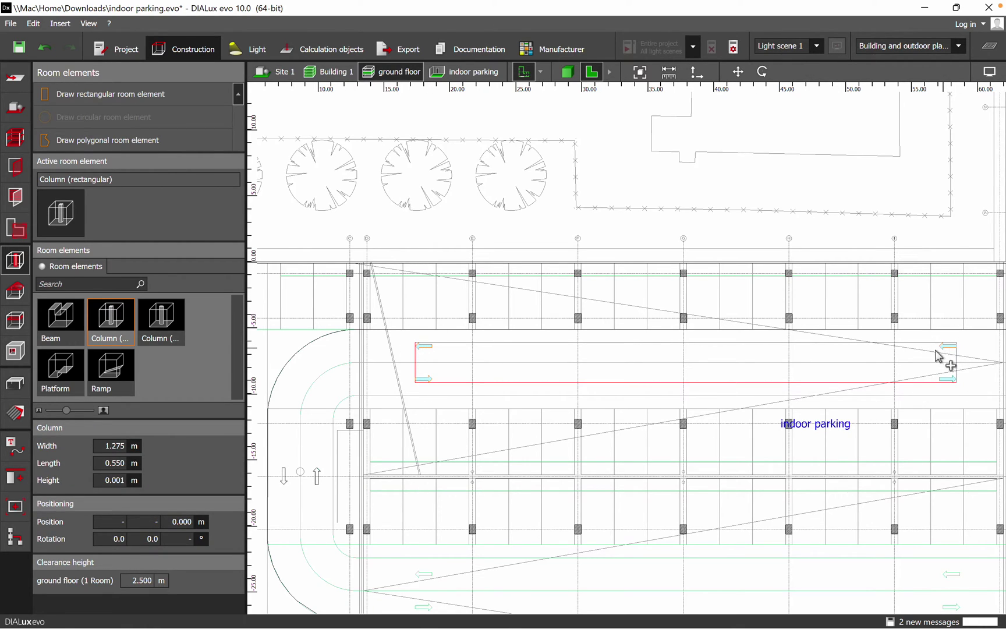
left_click(131, 484)
left_click(124, 481)
key("BackSpace")
type("2")
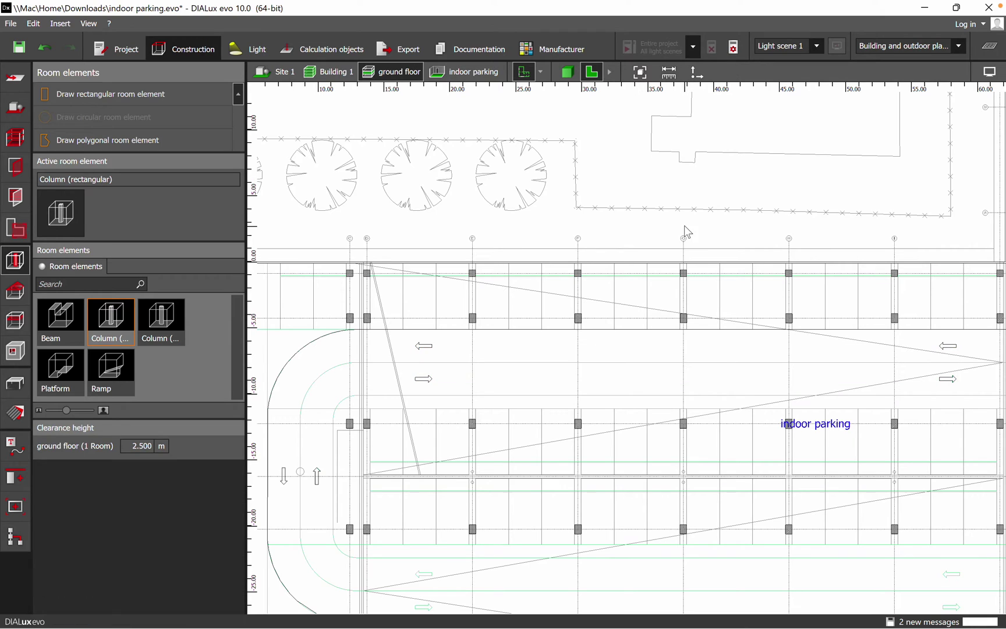
Step: Examine the raised direction arrows, lane surface, columns and parked cars across the whole parking floor in 3D
left_click(568, 71)
scroll(526, 230, "down", 3)
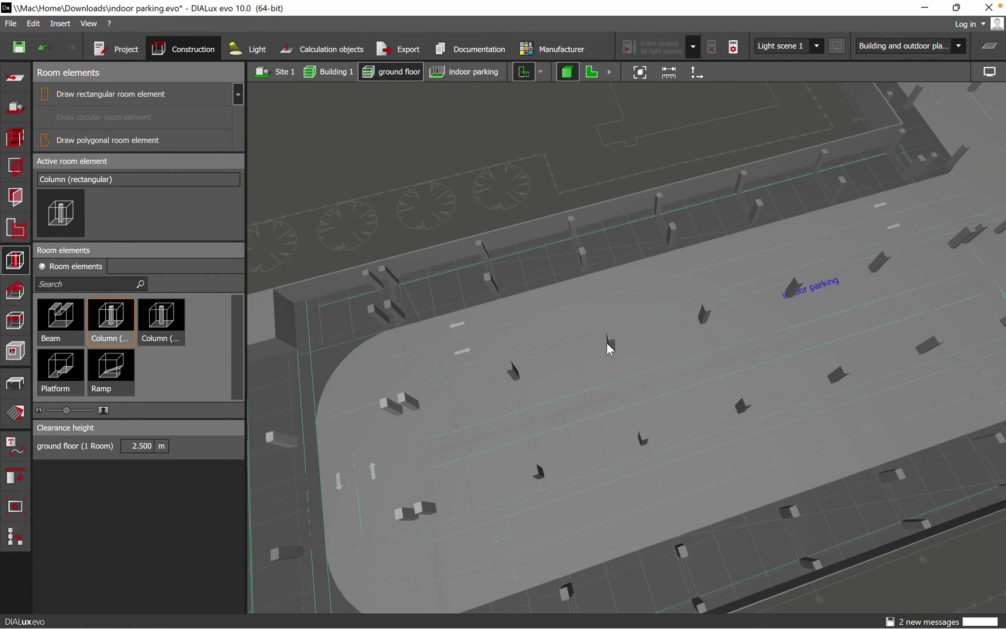
middle_click_drag(720, 351, 586, 361)
scroll(586, 361, "down", 2)
right_click_drag(777, 475, 710, 380)
scroll(527, 438, "down", 5)
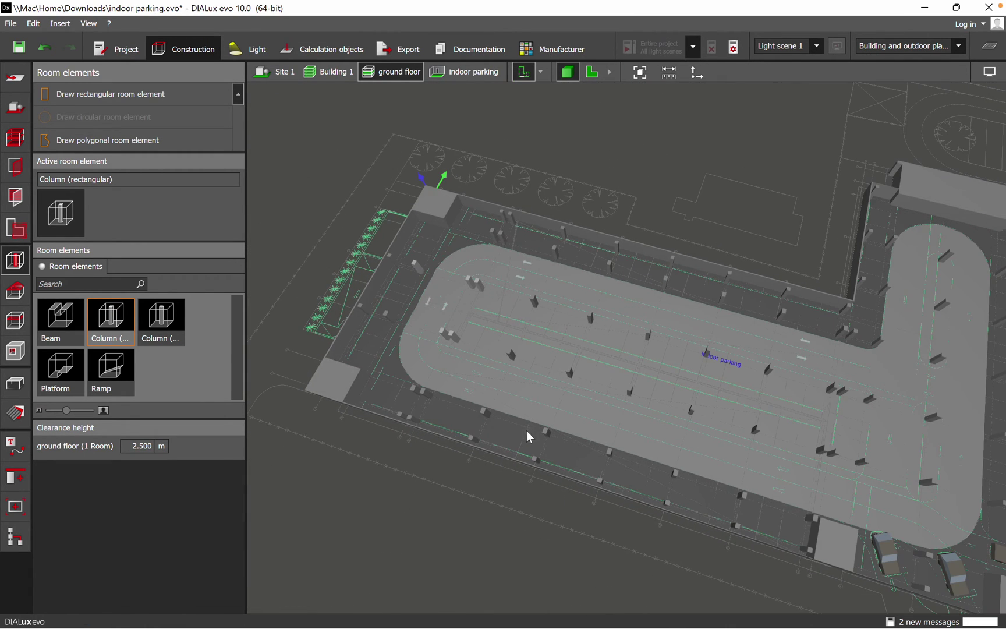
scroll(447, 394, "up", 3)
scroll(447, 466, "down", 3)
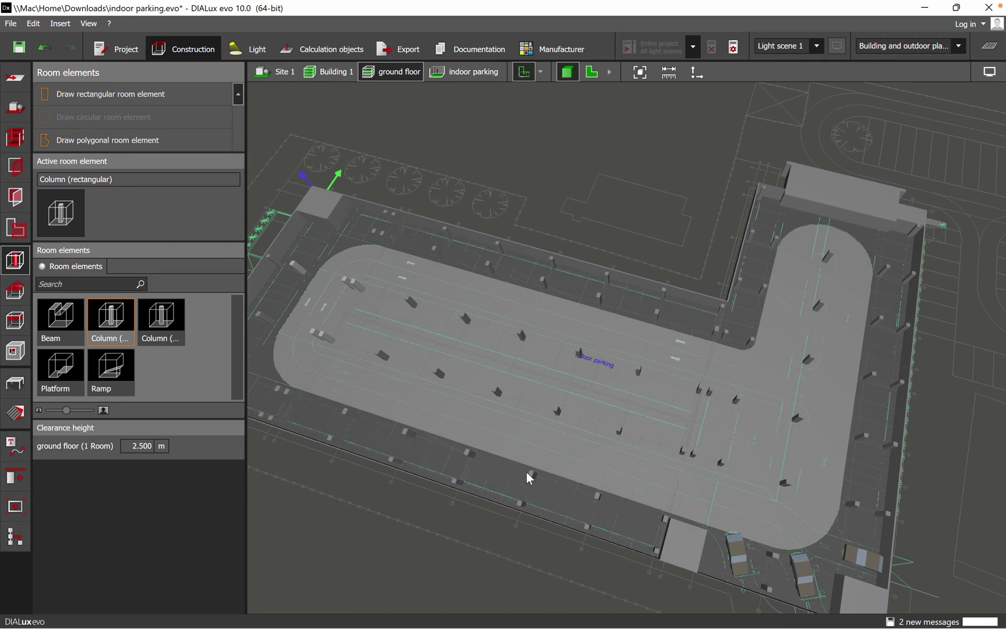
scroll(403, 277, "up", 5)
scroll(401, 264, "up", 2)
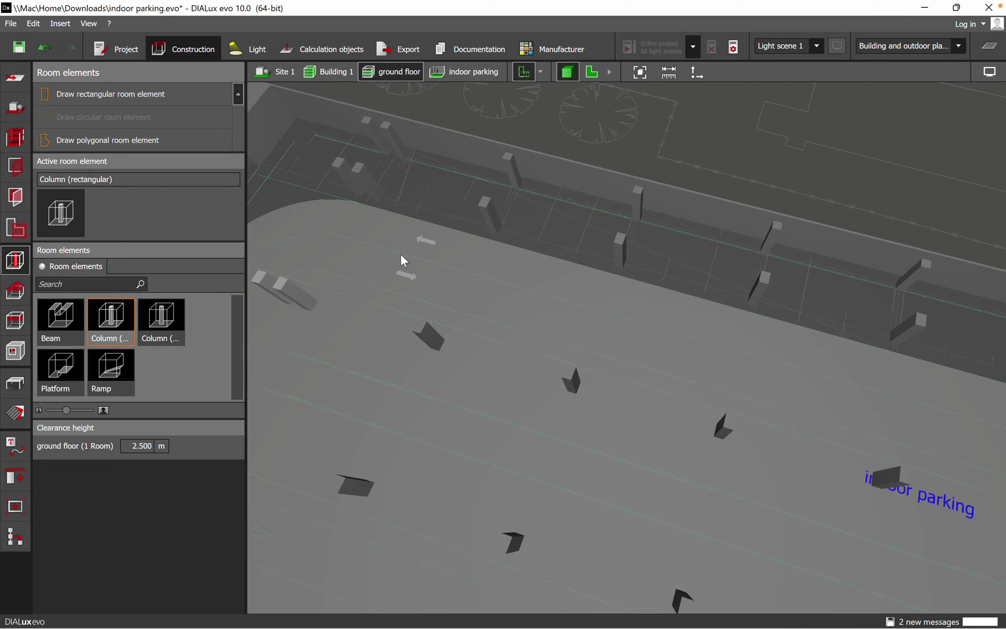
scroll(421, 256, "down", 3)
scroll(419, 254, "down", 1)
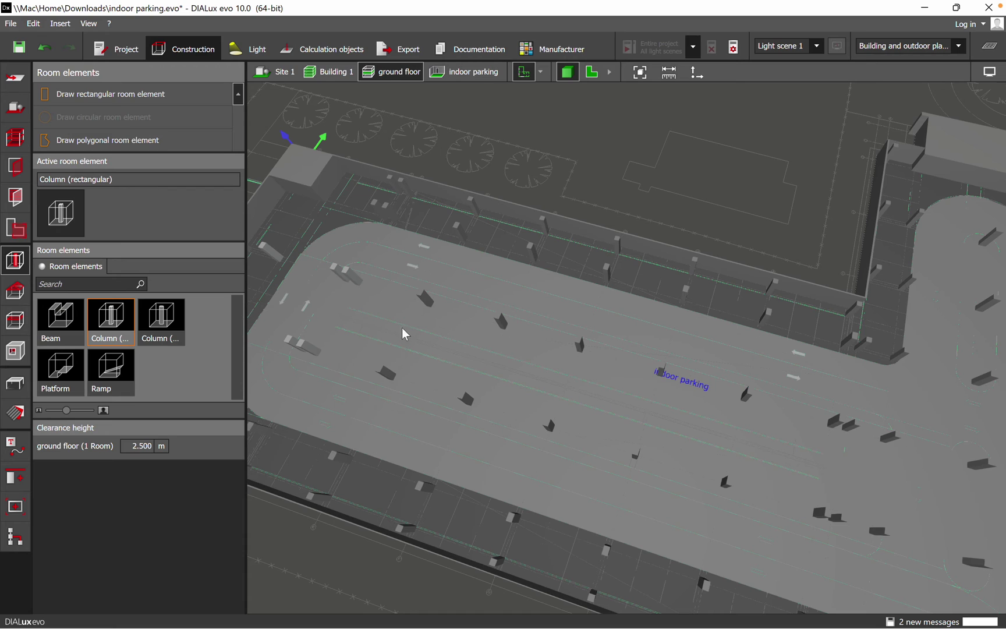
right_click_drag(402, 327, 492, 380)
scroll(492, 387, "down", 2)
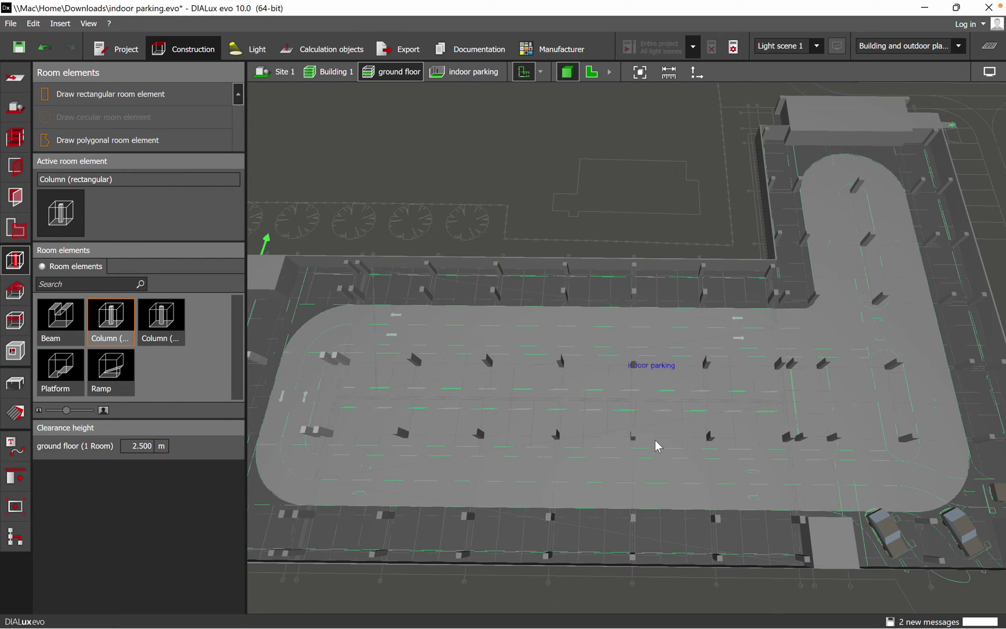
middle_click_drag(640, 424, 531, 446)
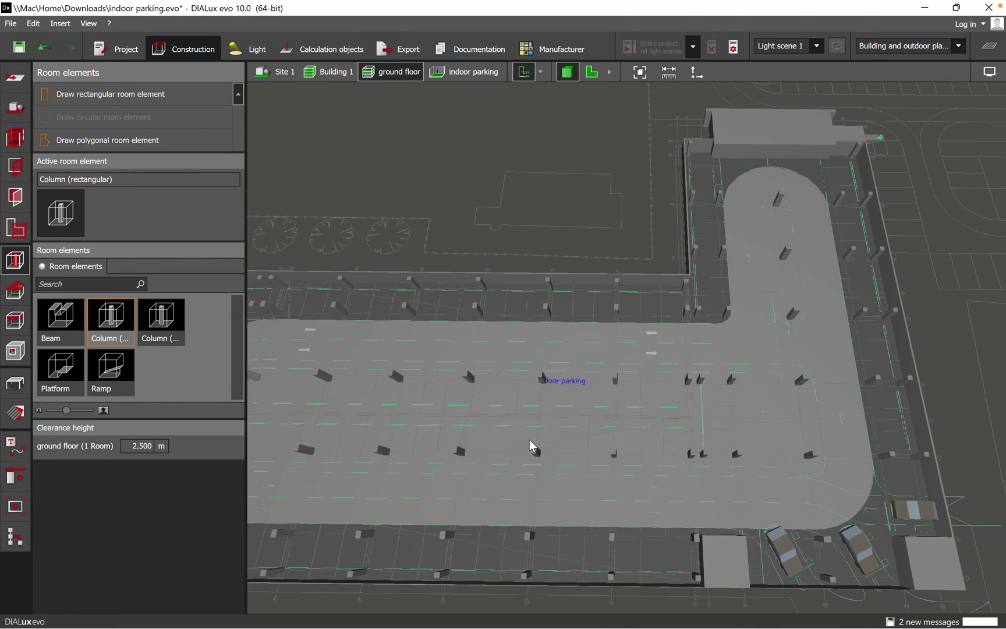
middle_click_drag(640, 470, 533, 453)
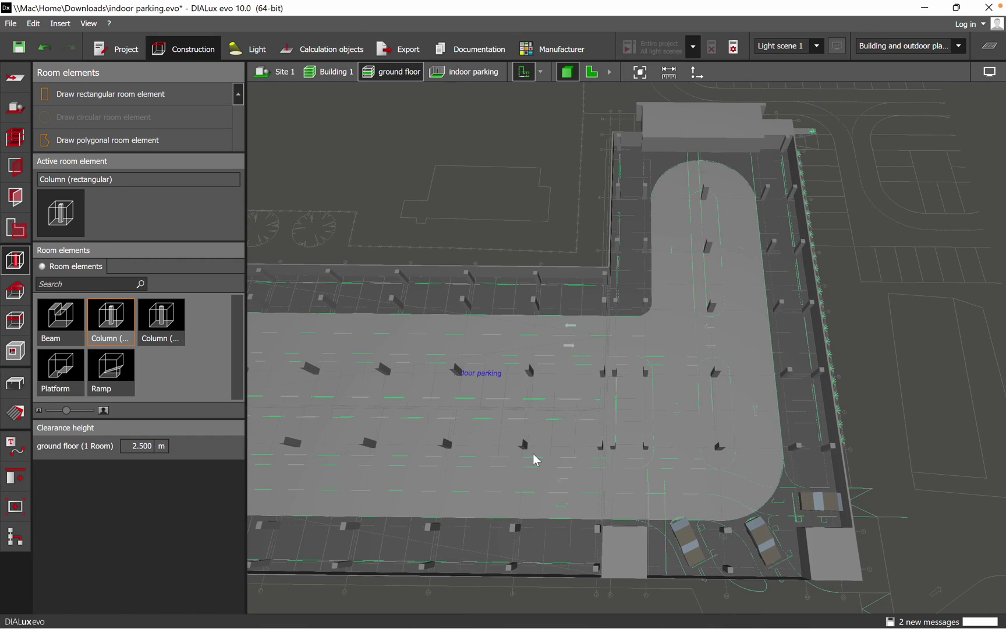
right_click_drag(484, 399, 570, 444)
middle_click_drag(568, 438, 658, 426)
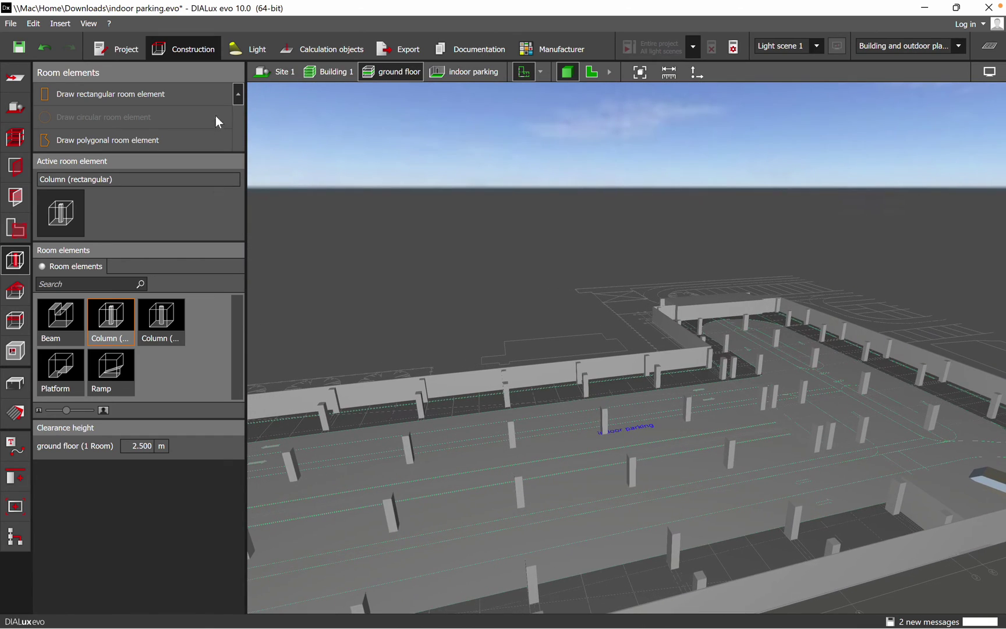
Step: Open the Philips luminaire selection for the lighting design and filter it to the Waterproof and cleanroom category
left_click(255, 50)
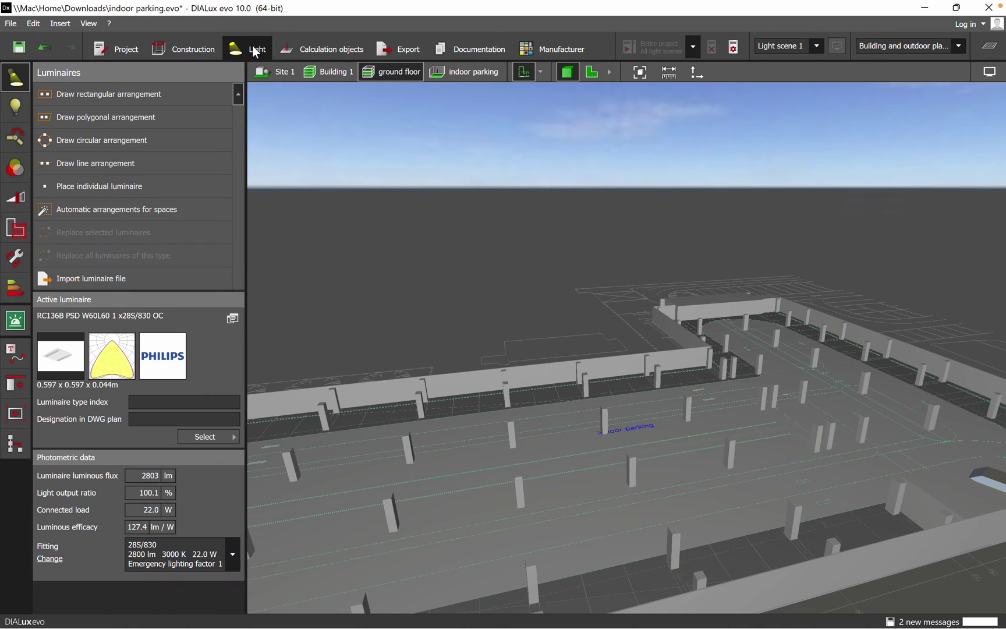
left_click(217, 436)
left_click(422, 256)
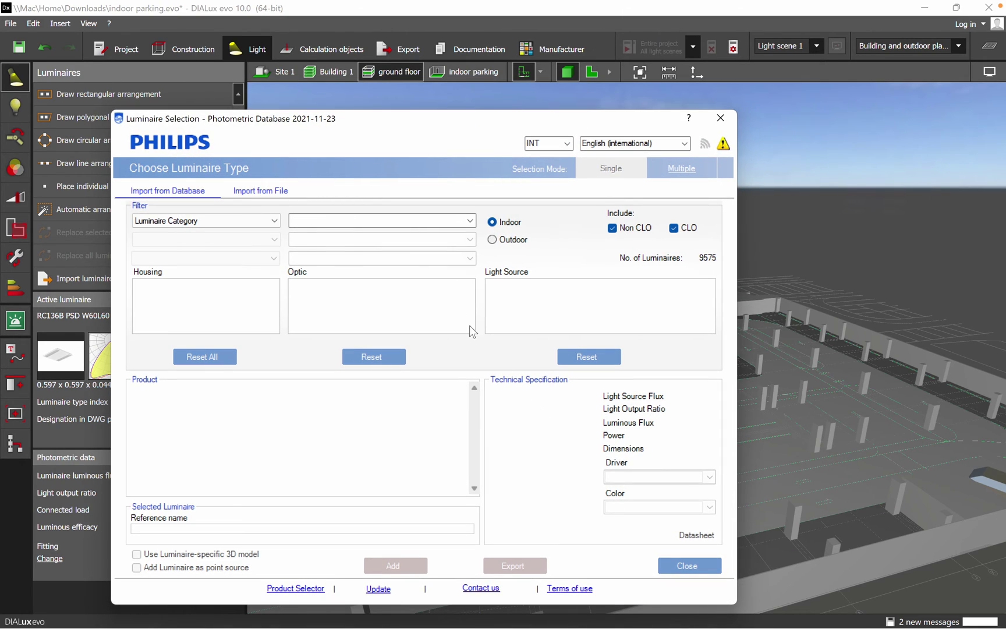
left_click(469, 220)
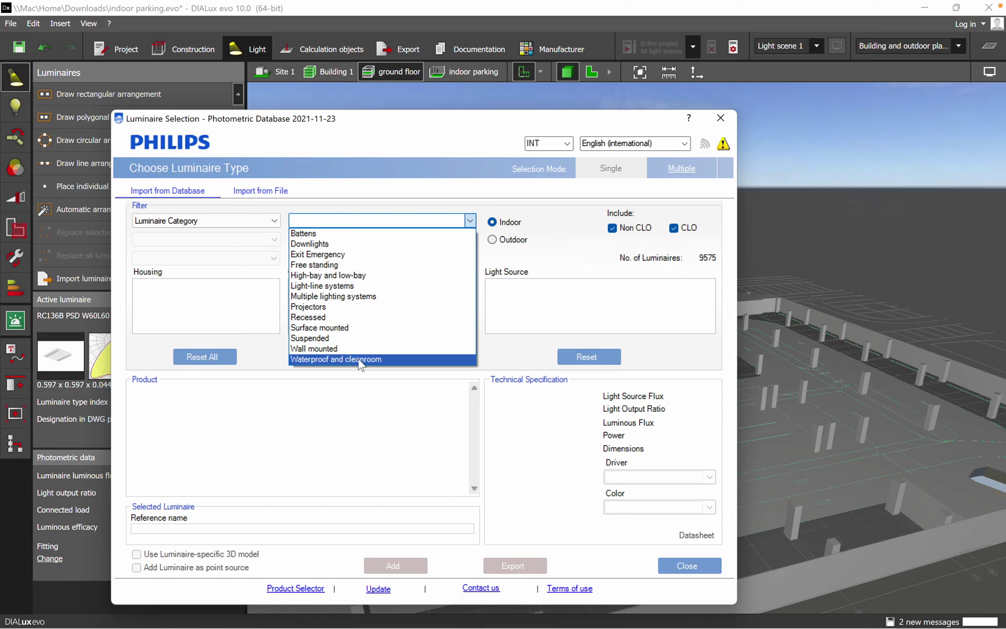
left_click(399, 359)
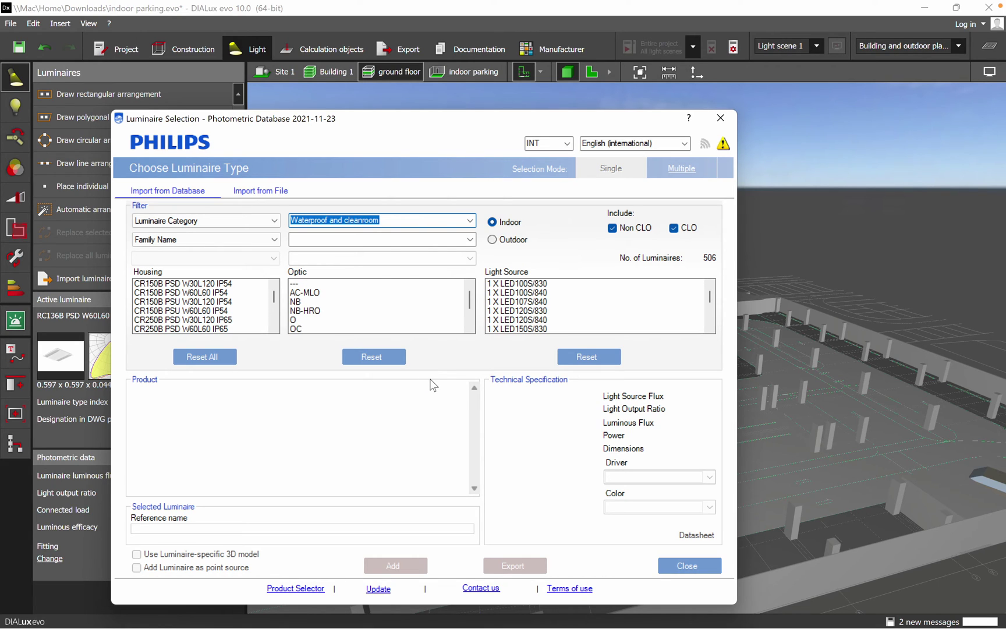
Step: Filter to the Pacific LED Green Parking family and select the WT470X L1300 luminaire with LED23S/840 and VWB optic
left_click(470, 239)
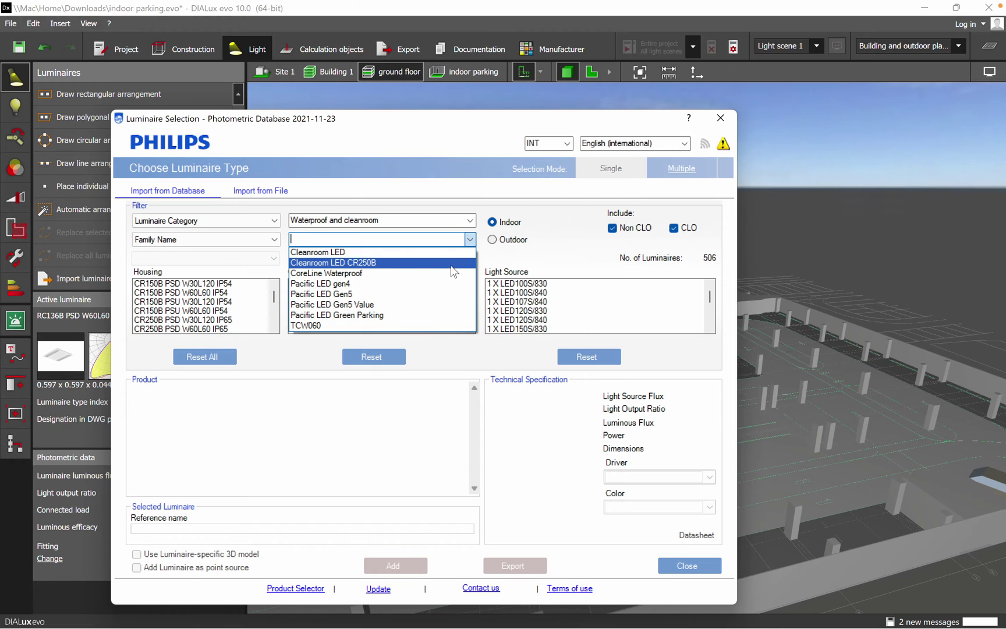
left_click(388, 314)
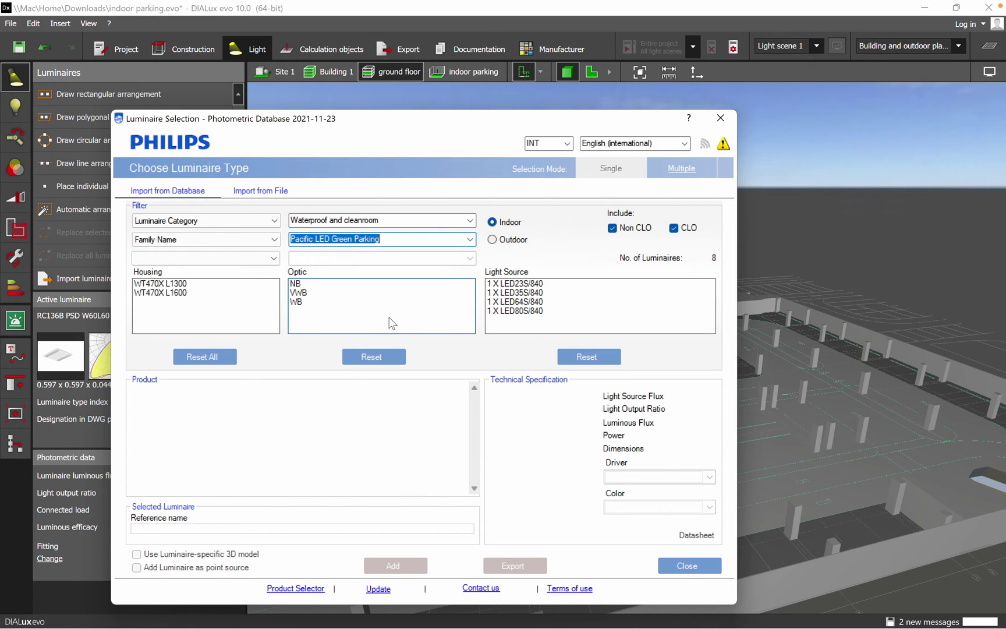
left_click(198, 283)
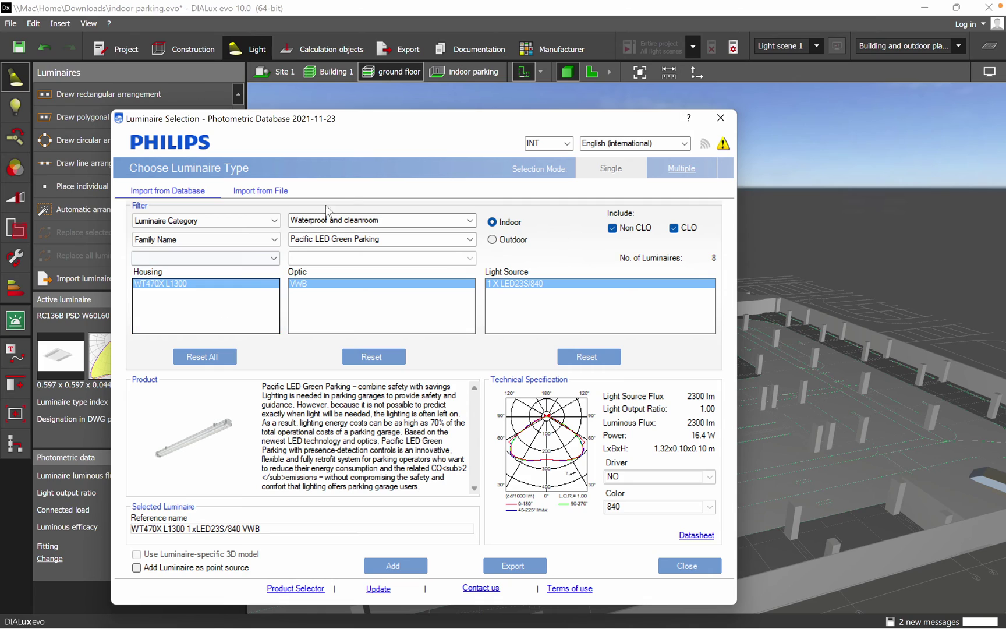
left_click(376, 239)
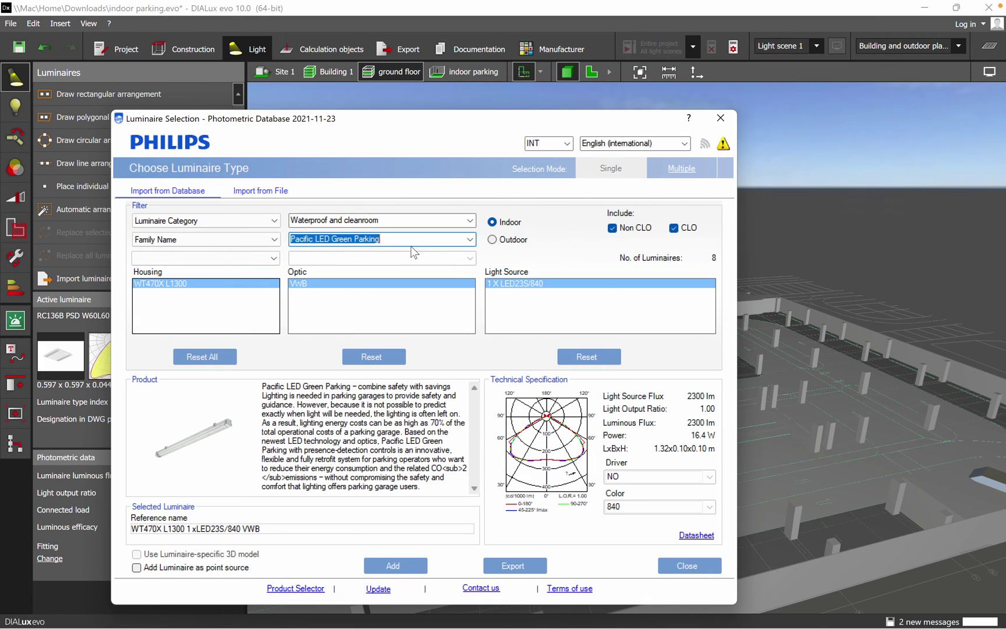